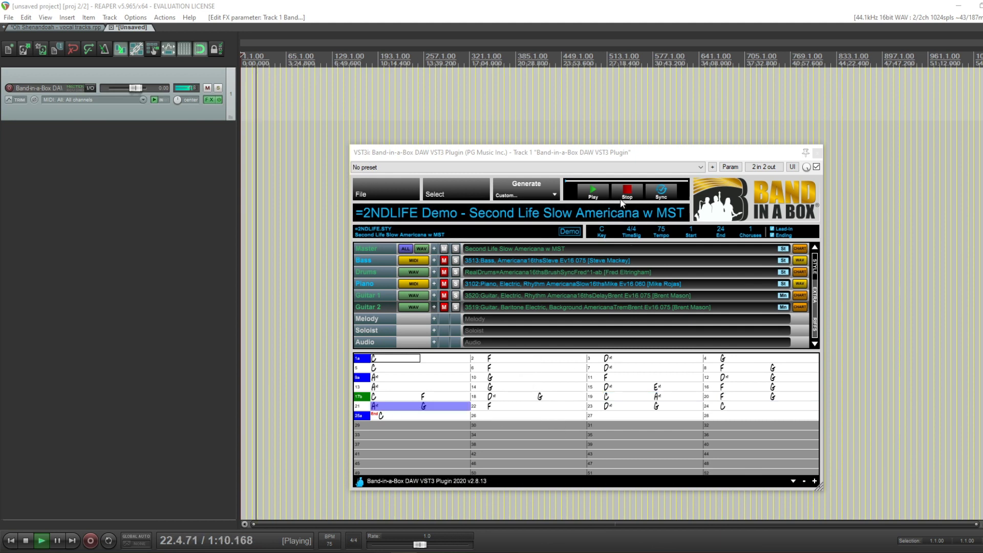
# Stop the Band-in-a-Box backing playback so the counter resets to 1.1.00
pyautogui.click(27, 539)
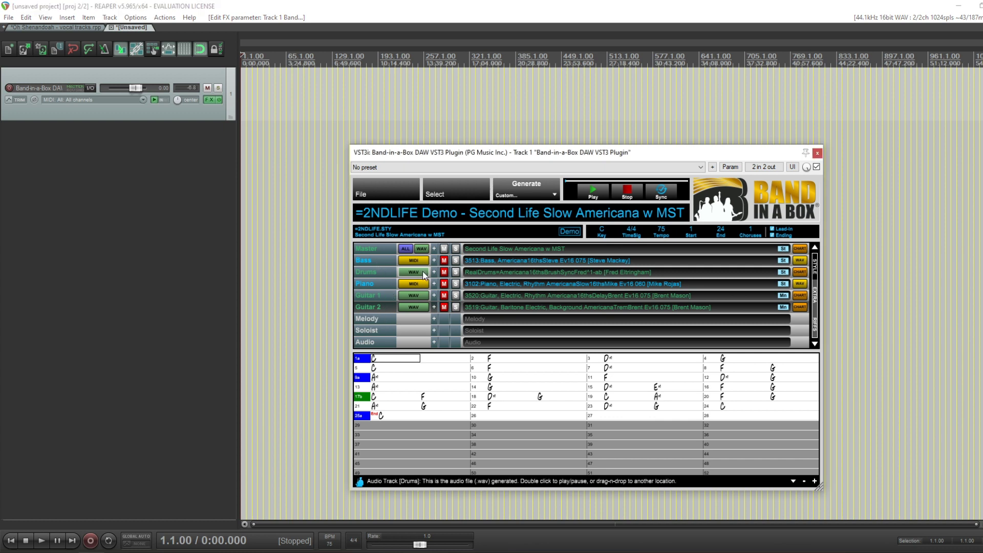
# Drag Drums WAV, Piano MIDI and Master ALL from Band-in-a-Box into REAPER as separate tracks
pyautogui.moveTo(424, 276); pyautogui.dragTo(180, 227)
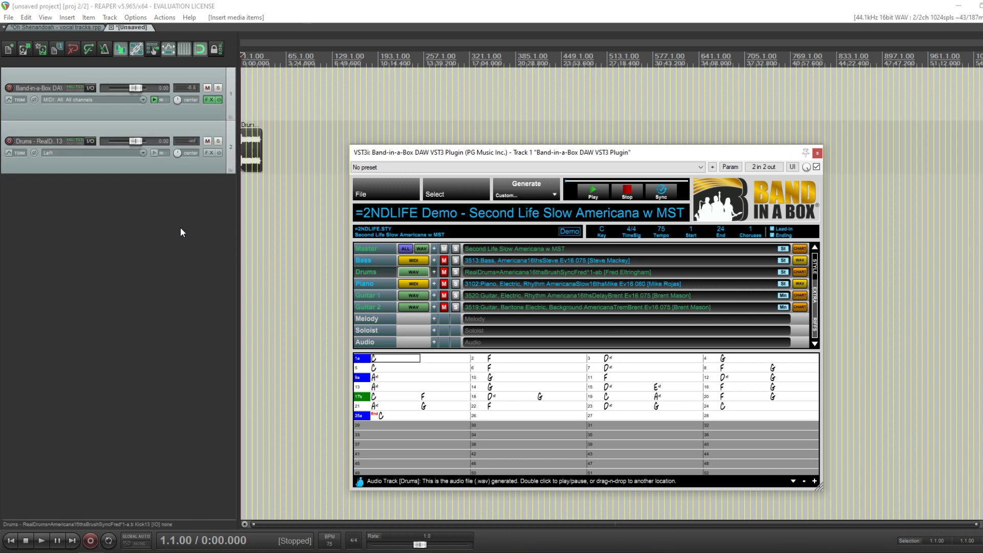
pyautogui.click(247, 221)
pyautogui.scroll(5, 359, 169)
pyautogui.moveTo(377, 154); pyautogui.dragTo(520, 184)
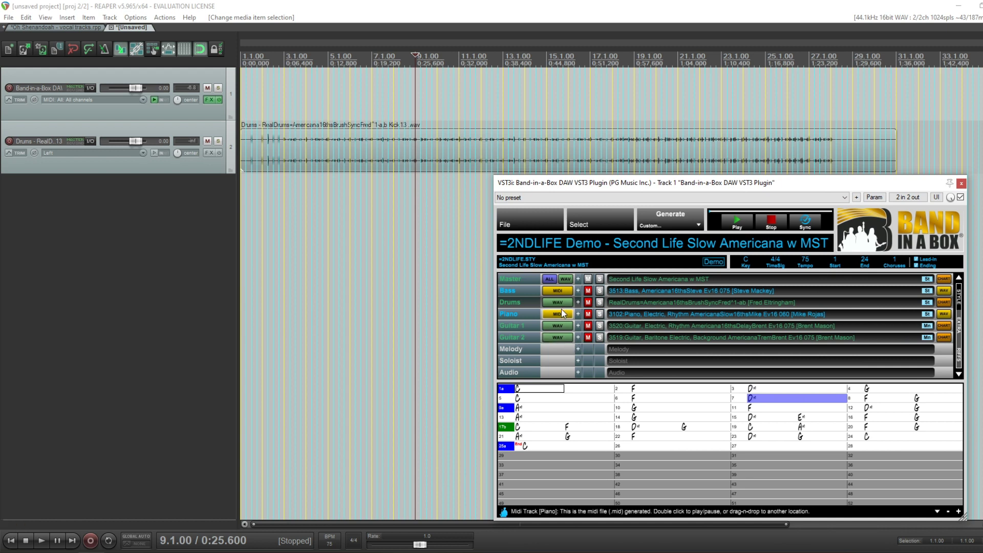
pyautogui.moveTo(567, 316); pyautogui.dragTo(190, 266)
pyautogui.click(309, 209)
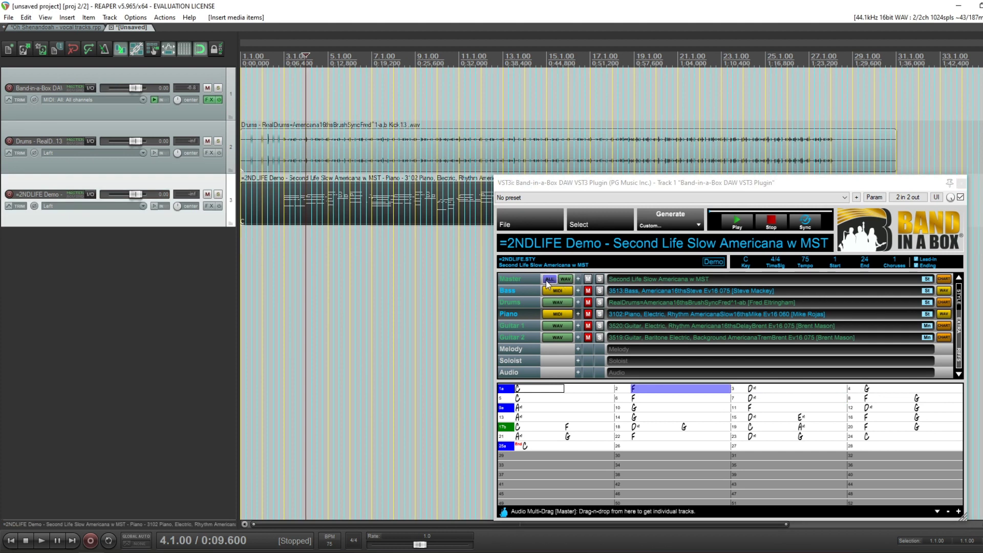
pyautogui.moveTo(551, 280); pyautogui.dragTo(164, 329)
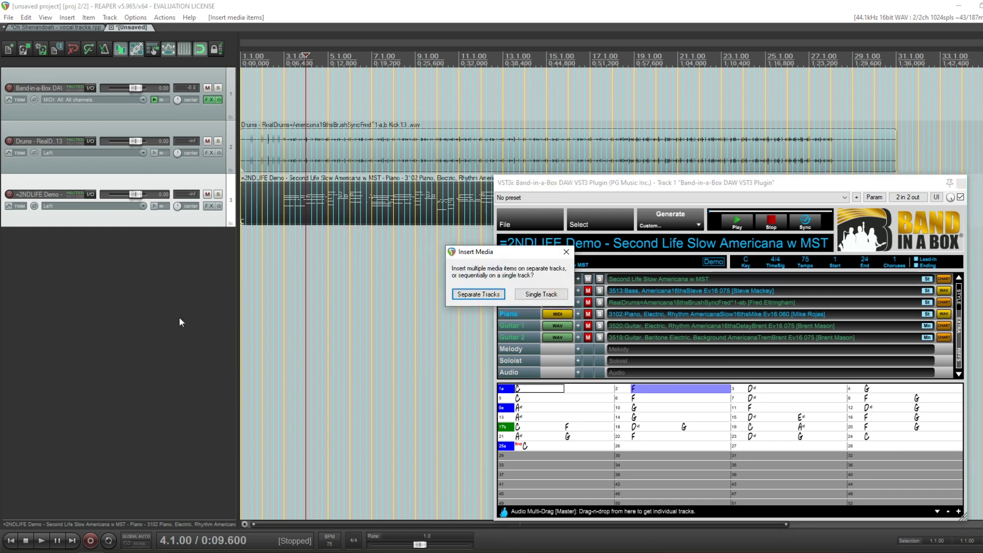
pyautogui.click(479, 294)
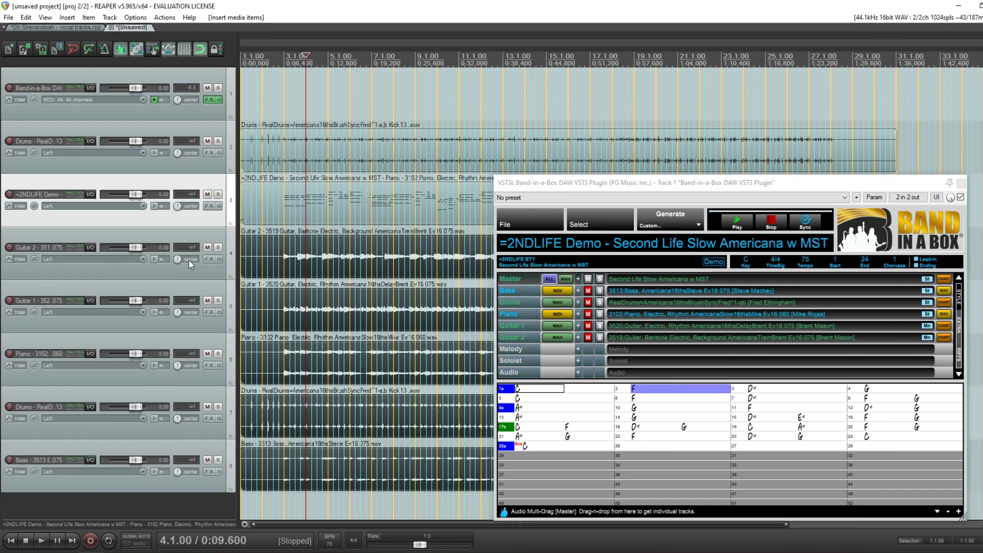
# Select tracks 2–8 and delete all seven test tracks
pyautogui.click(208, 450)
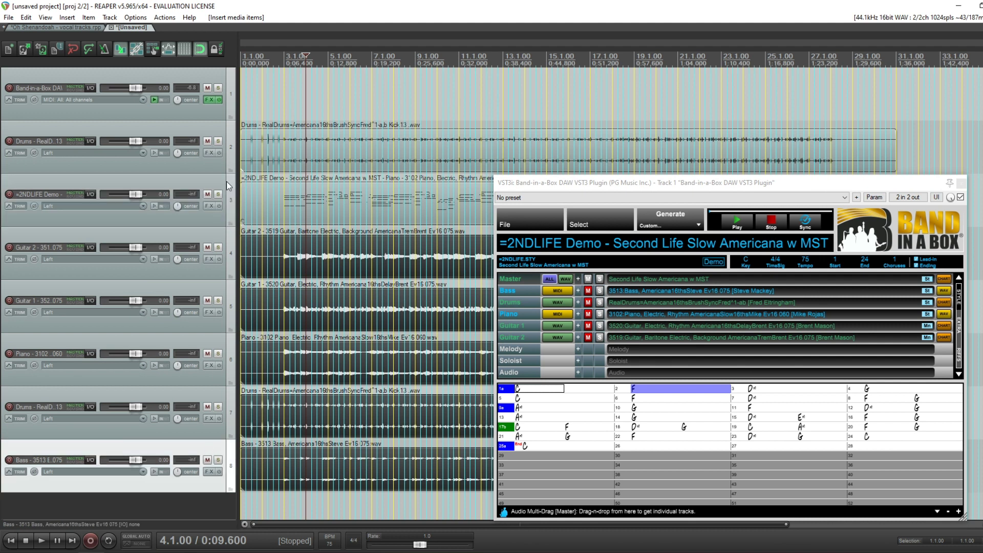
pyautogui.keyDown('shift'); pyautogui.click(213, 134); pyautogui.keyUp('shift')
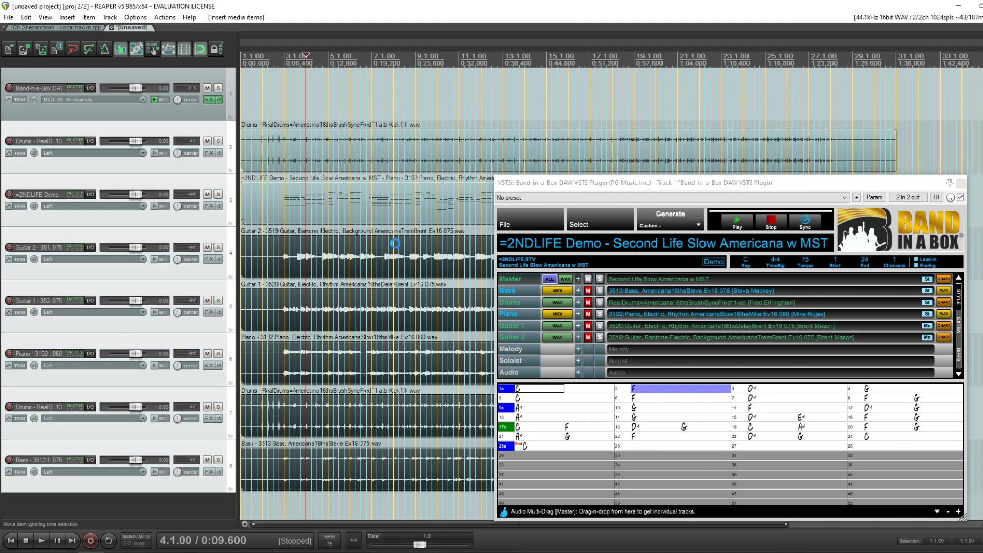
pyautogui.press('Delete')
pyautogui.click(492, 312)
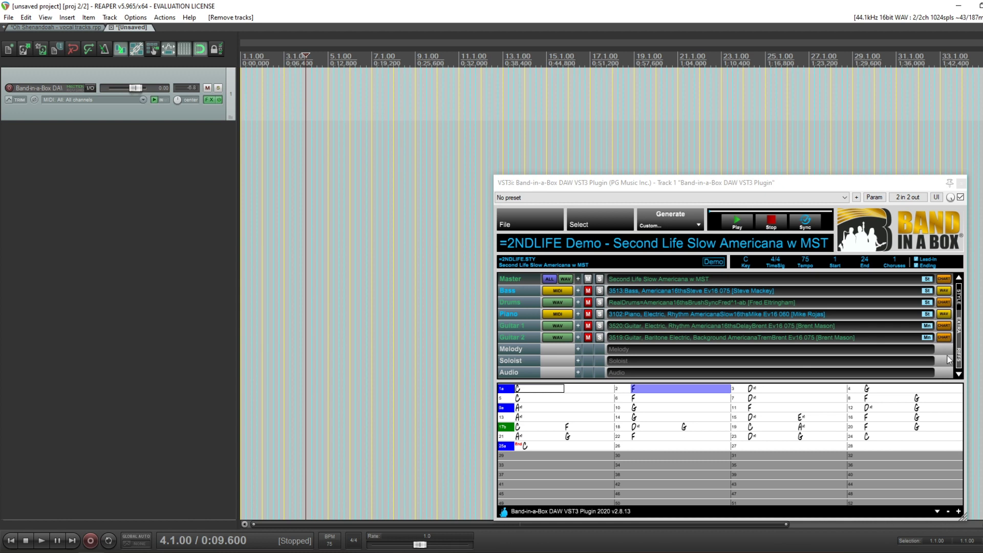
pyautogui.moveTo(944, 337); pyautogui.dragTo(171, 285)
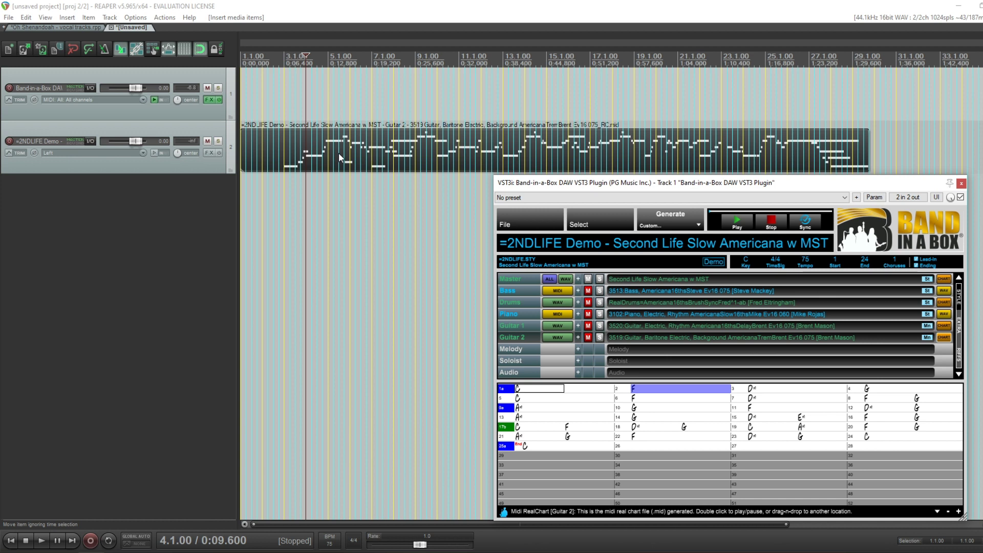
pyautogui.click(279, 147)
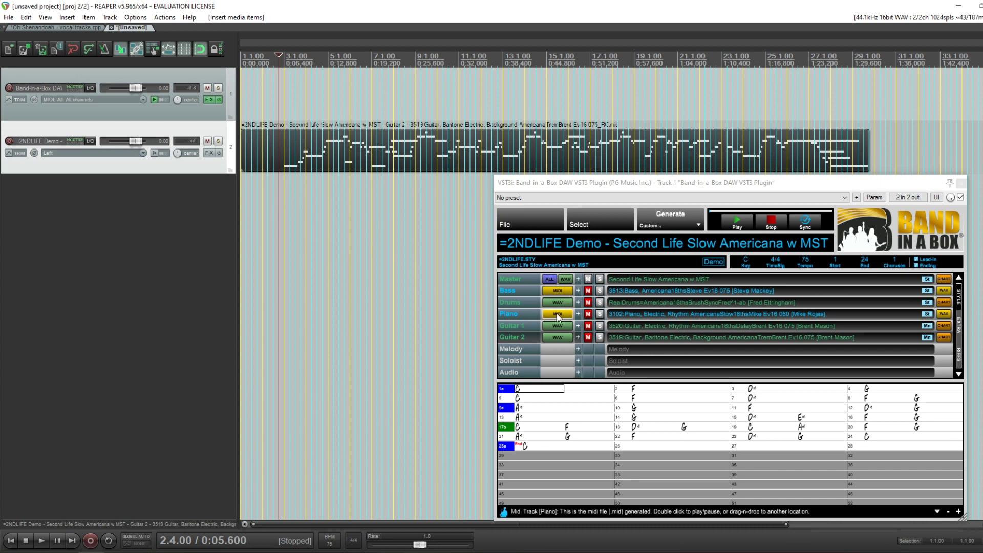
pyautogui.moveTo(558, 314); pyautogui.dragTo(191, 276)
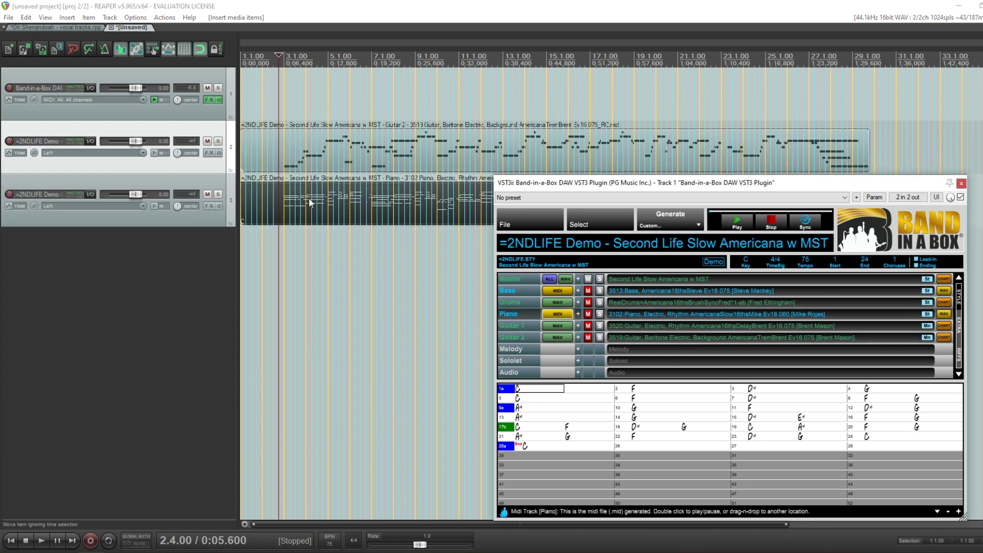
pyautogui.moveTo(947, 313); pyautogui.dragTo(299, 258)
pyautogui.click(300, 258)
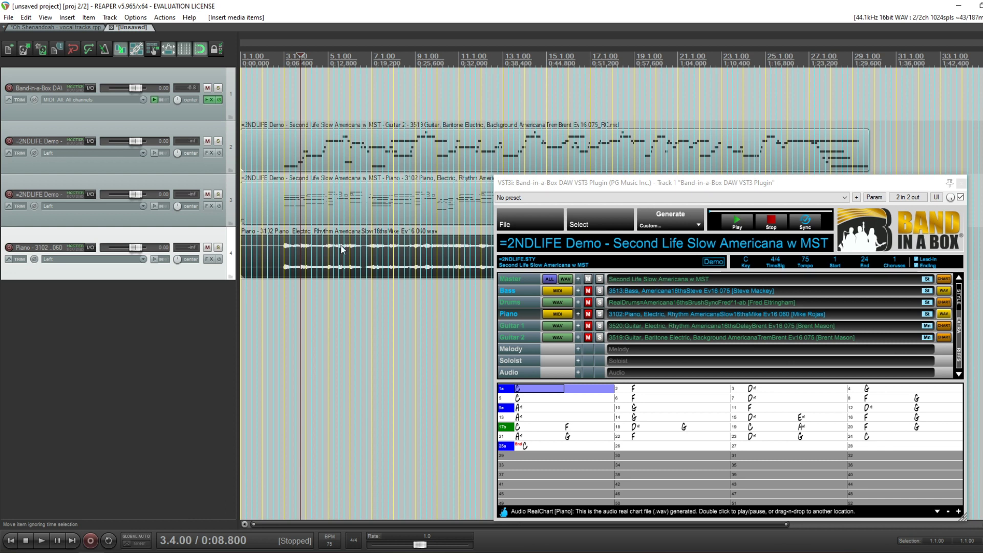
pyautogui.click(216, 170)
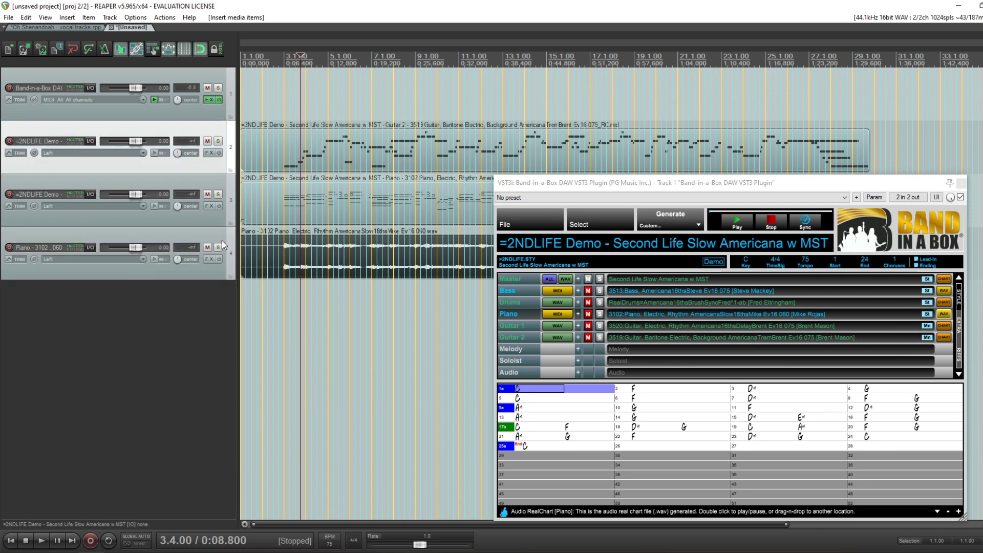
pyautogui.keyDown('shift'); pyautogui.click(222, 240); pyautogui.keyUp('shift')
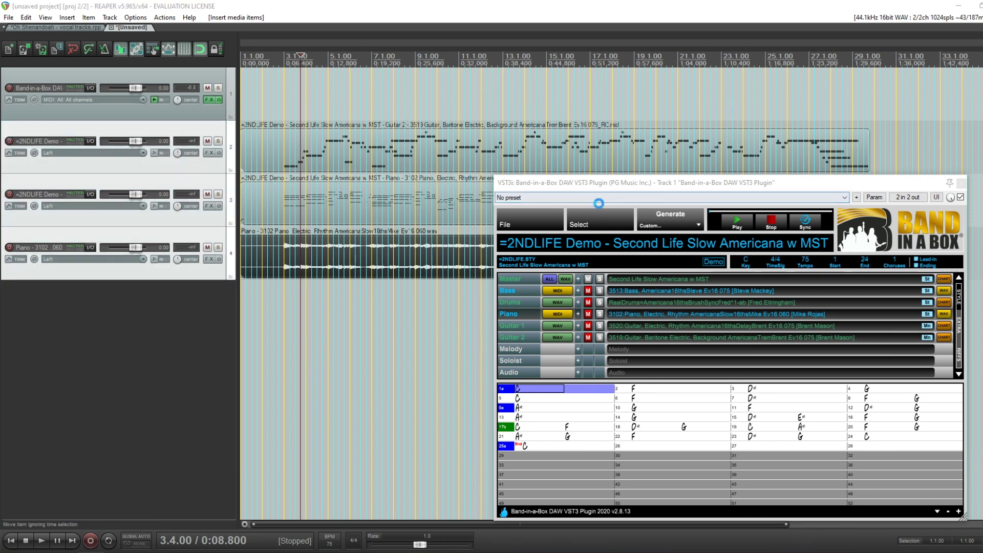
pyautogui.press('Delete')
pyautogui.press('Return')
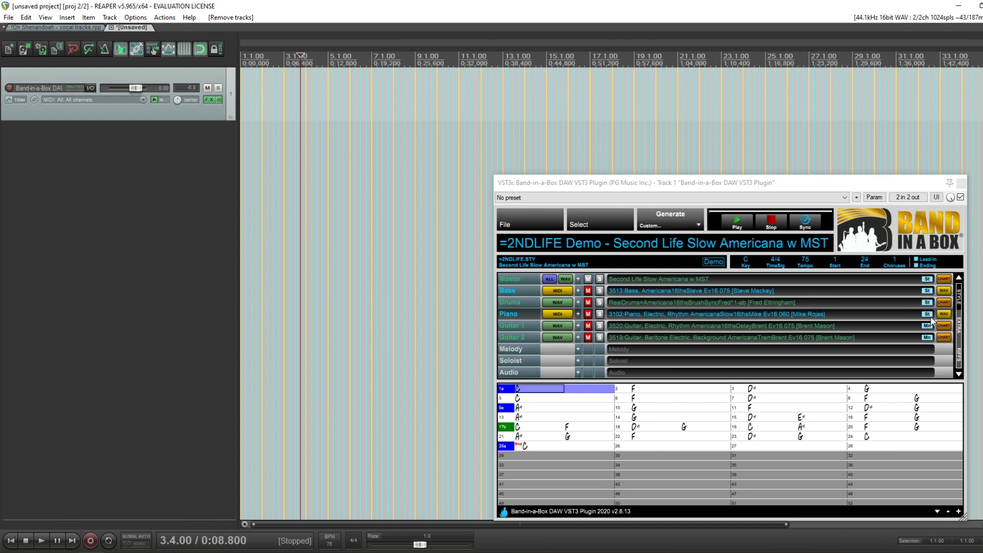
pyautogui.moveTo(561, 318); pyautogui.dragTo(99, 235)
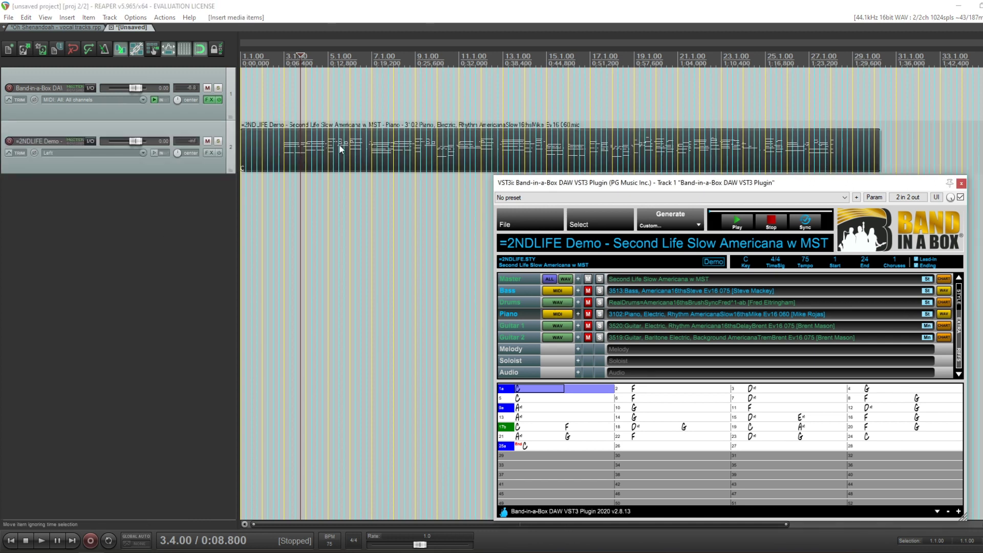
pyautogui.moveTo(944, 313); pyautogui.dragTo(205, 272)
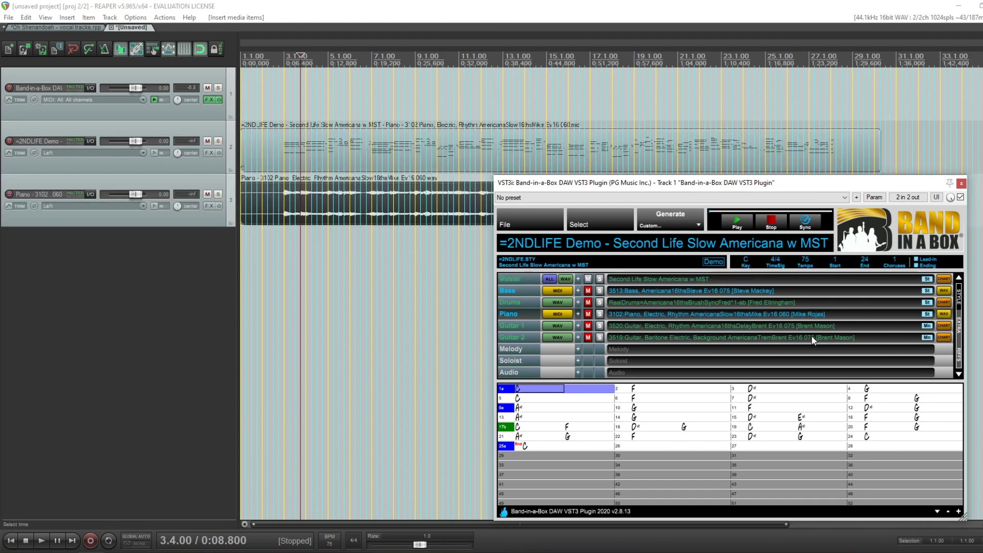
pyautogui.moveTo(944, 337); pyautogui.dragTo(159, 317)
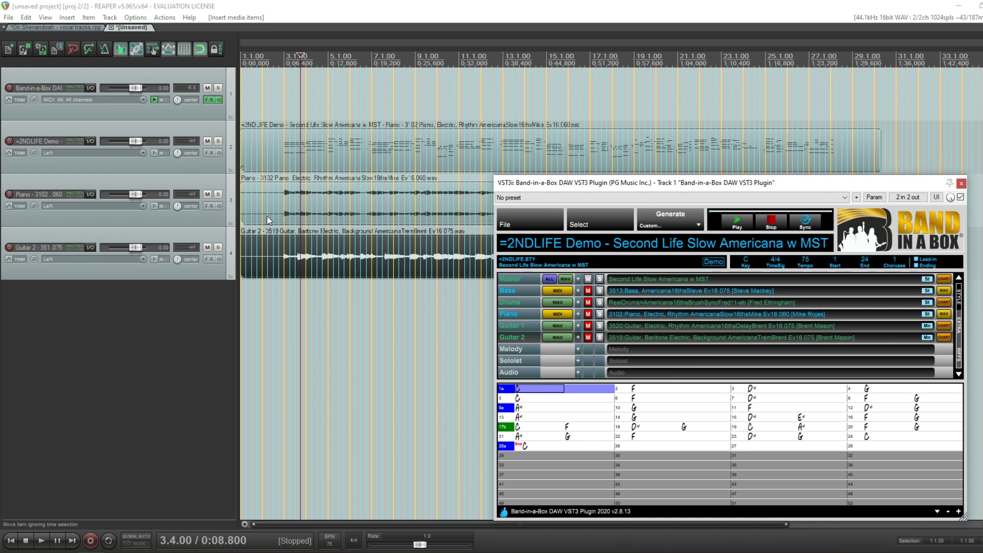
pyautogui.click(202, 156)
pyautogui.keyDown('shift'); pyautogui.click(210, 231); pyautogui.keyUp('shift')
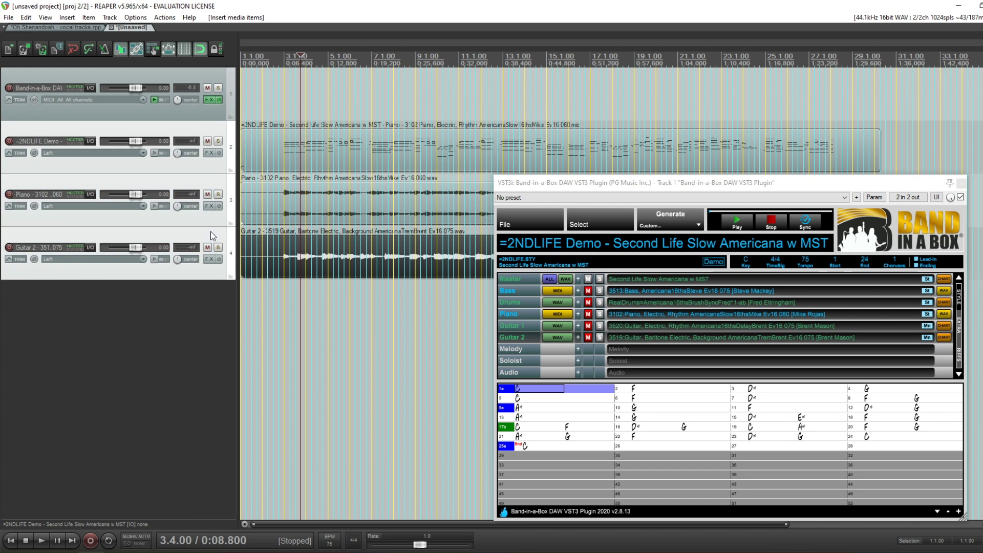
pyautogui.press('Delete')
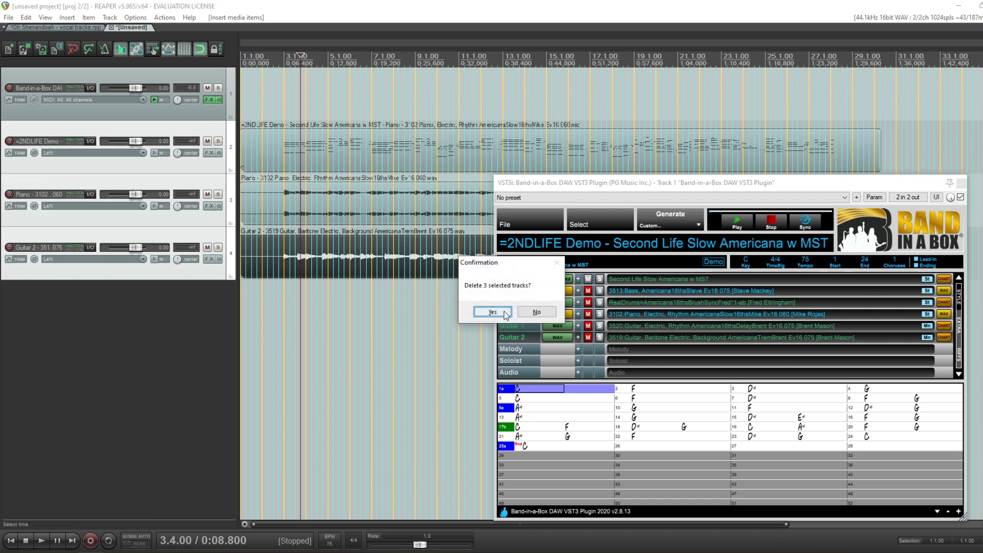
pyautogui.click(501, 311)
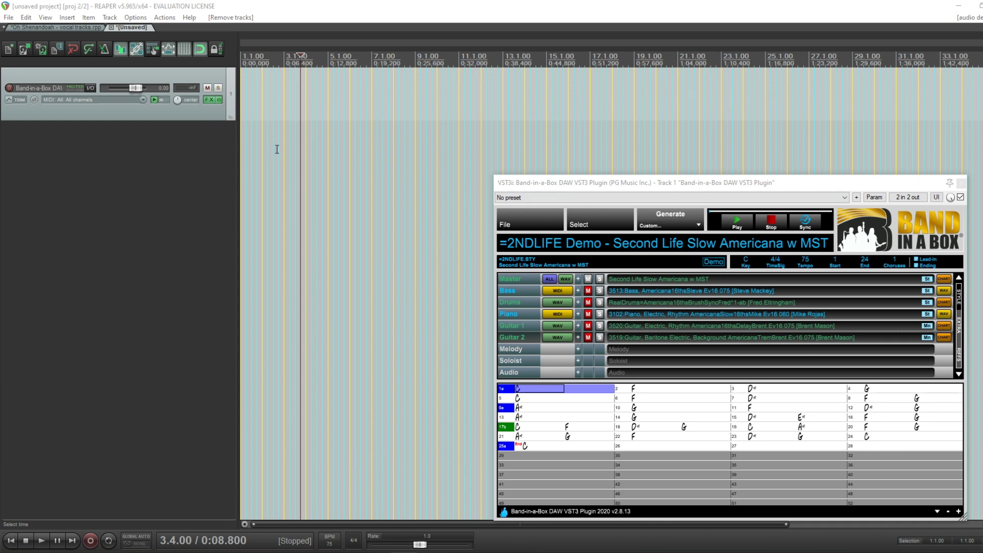
# Play the song briefly from bar 3, then switch to the Oh Shenandoah - vocal tracks project
pyautogui.click(283, 135)
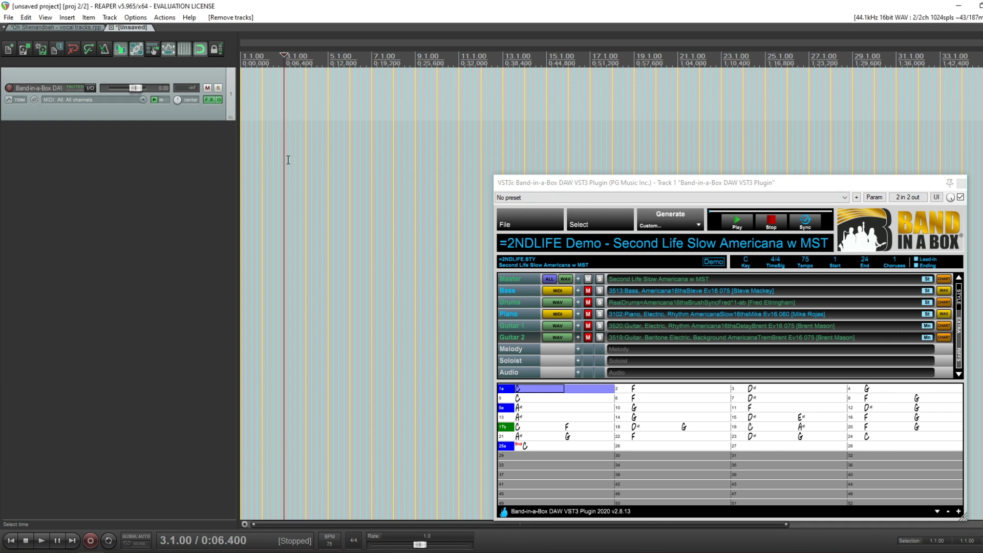
pyautogui.press('space')
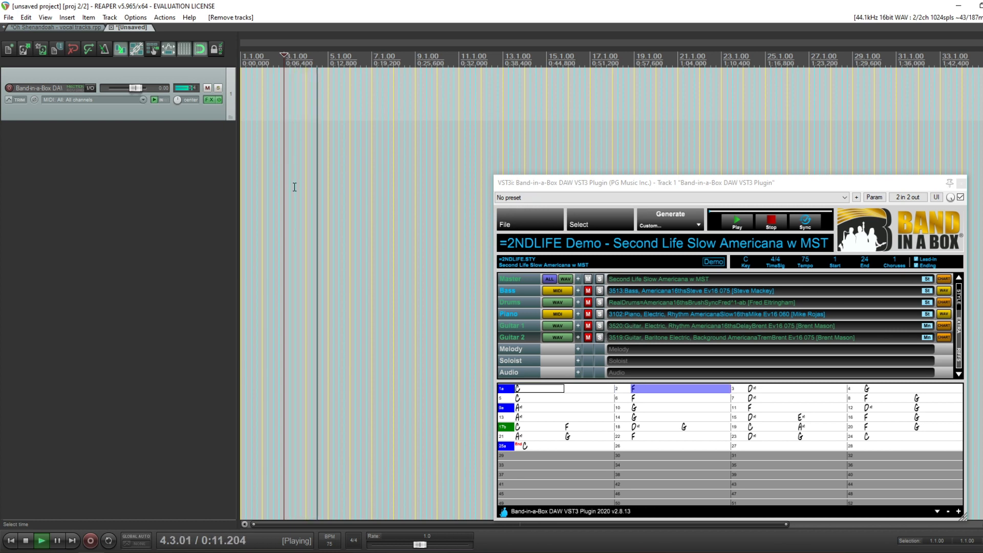
pyautogui.press('space')
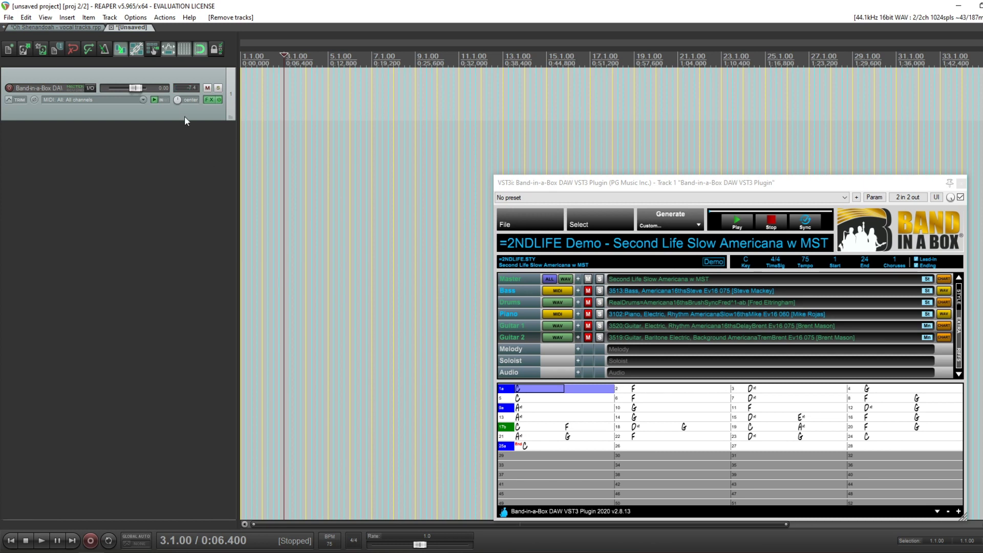
pyautogui.click(57, 25)
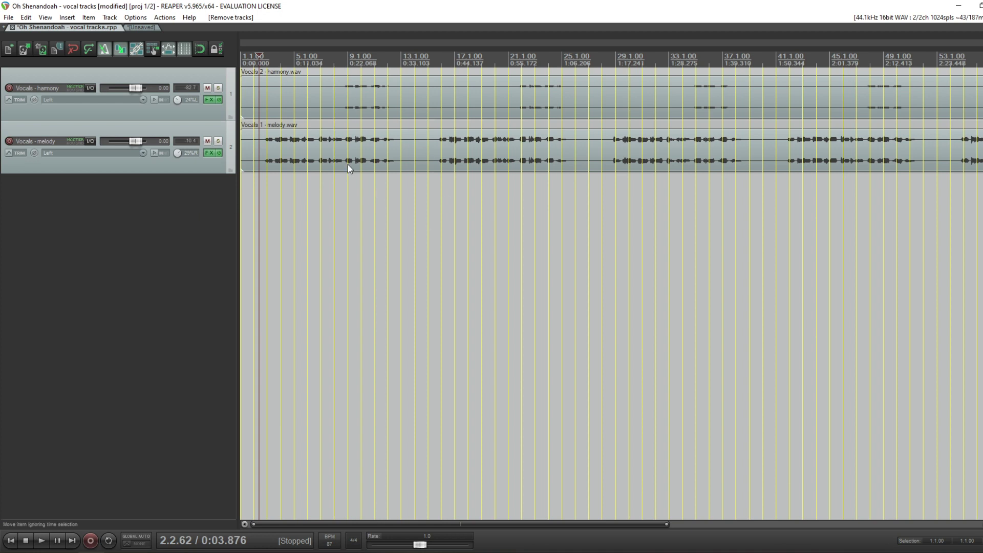
# Insert a new Track 3 and load the Band-in-a-Box DAW VST3 plugin from Recently used
pyautogui.rightClick(109, 208)
pyautogui.click(138, 211)
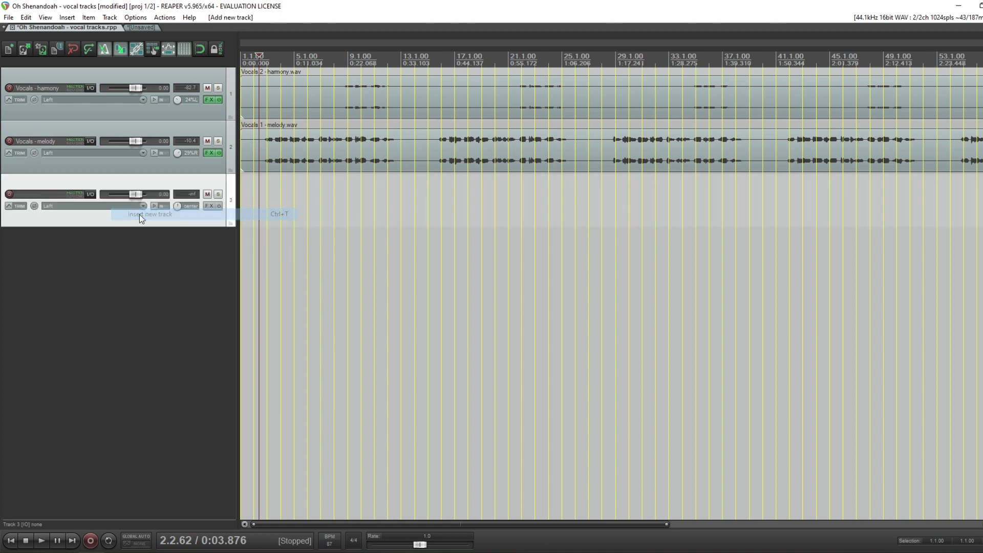
pyautogui.rightClick(208, 207)
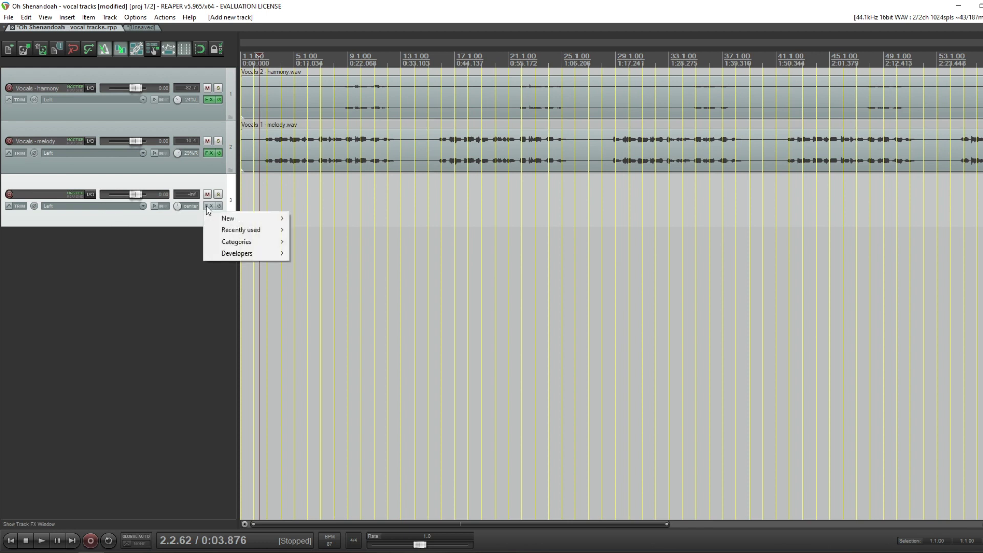
pyautogui.moveTo(234, 220)
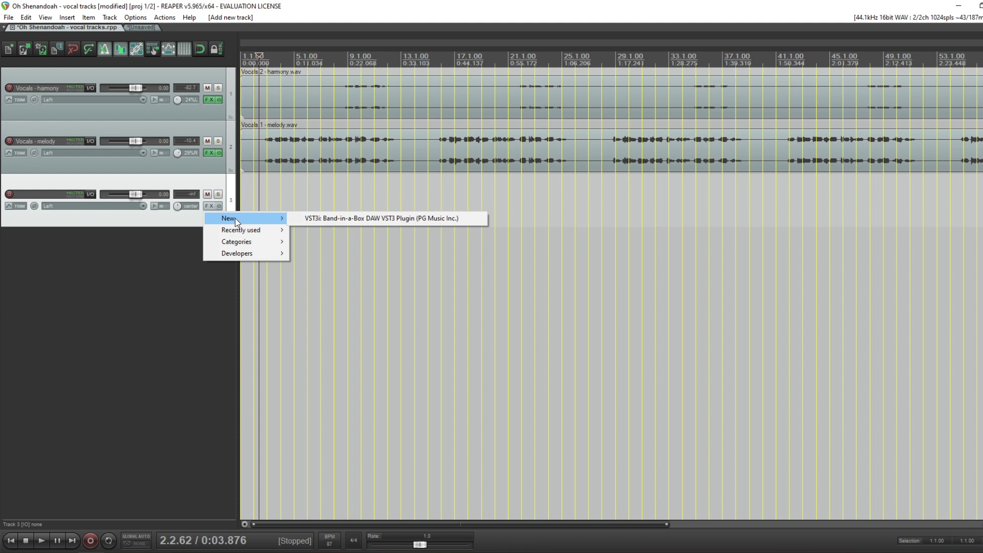
pyautogui.moveTo(258, 233)
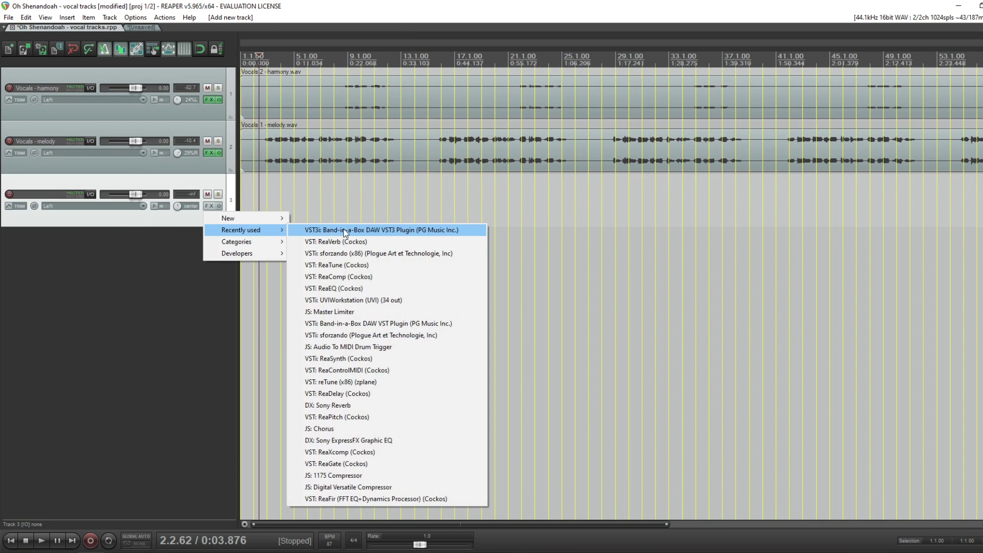
pyautogui.click(342, 229)
# Enlarge the plugin window and enter chords C, E7, F, C C7 in bars 1–4
pyautogui.moveTo(167, 36); pyautogui.dragTo(541, 172)
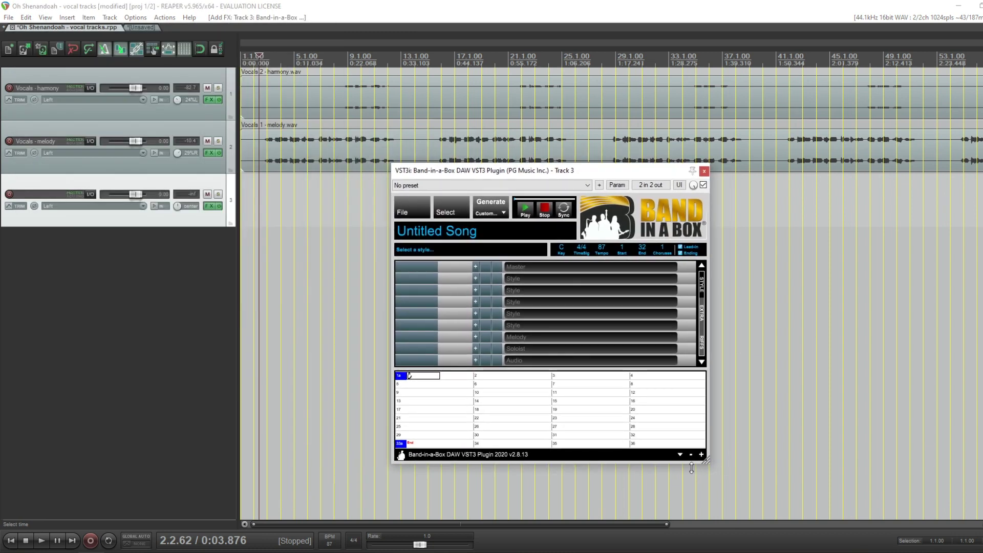
pyautogui.moveTo(708, 462); pyautogui.dragTo(888, 498)
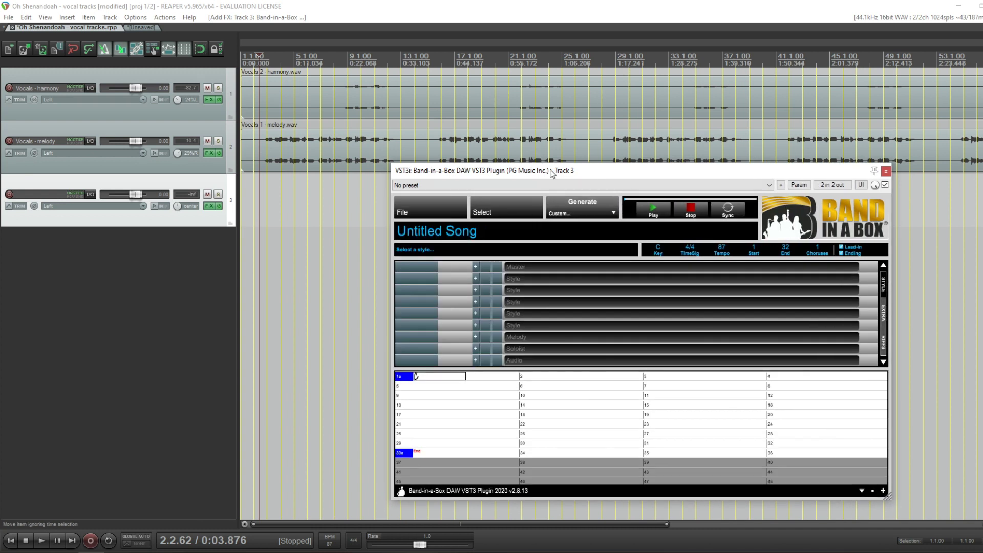
pyautogui.moveTo(555, 170); pyautogui.dragTo(611, 153)
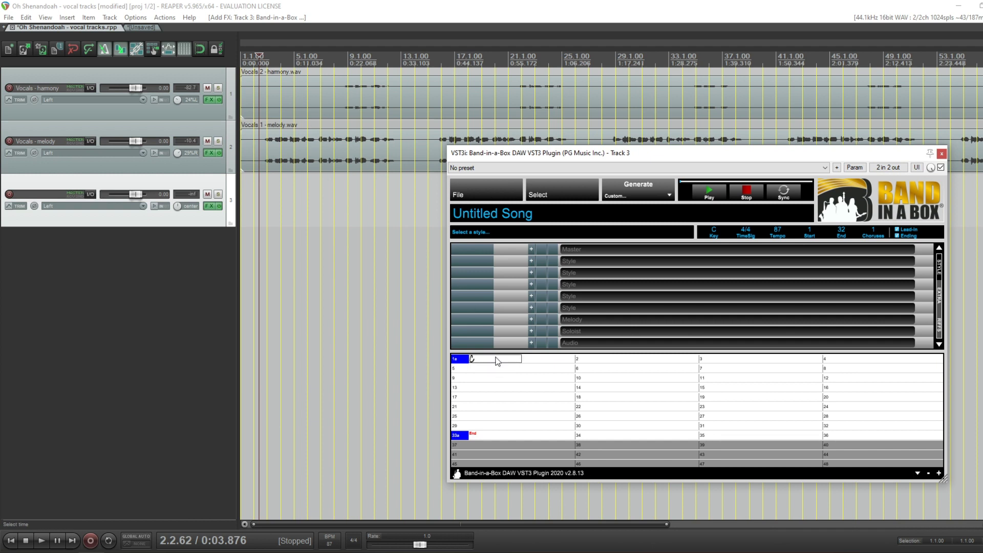
pyautogui.press('Return')
pyautogui.write('E7')
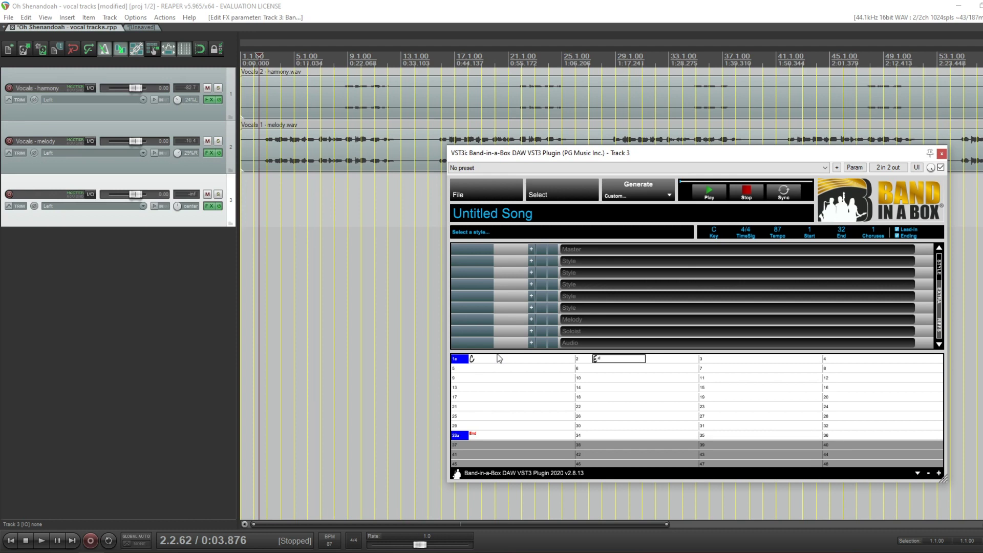
pyautogui.press('Return')
pyautogui.write('F')
pyautogui.press('Return')
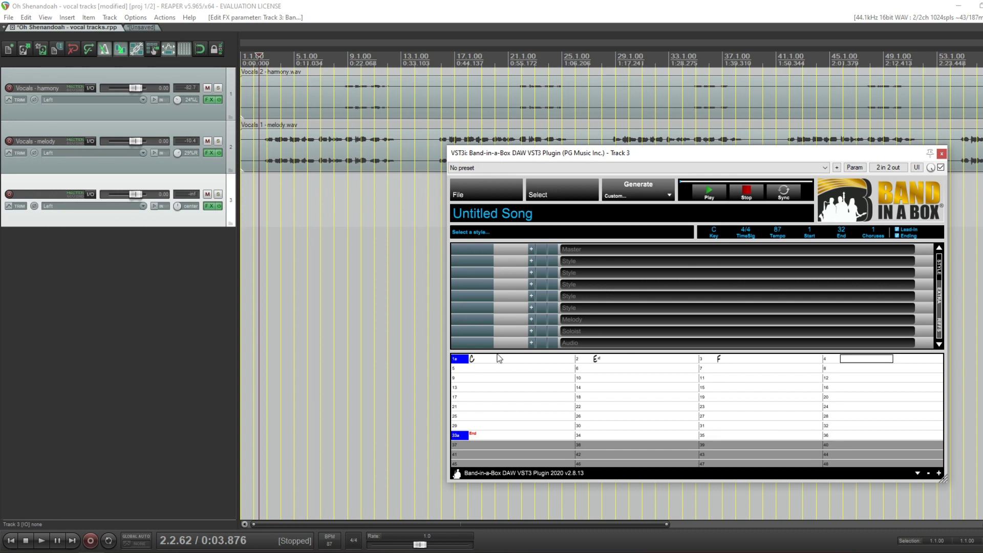
pyautogui.write('C')
pyautogui.press('Return')
pyautogui.write('C7')
pyautogui.press('Return')
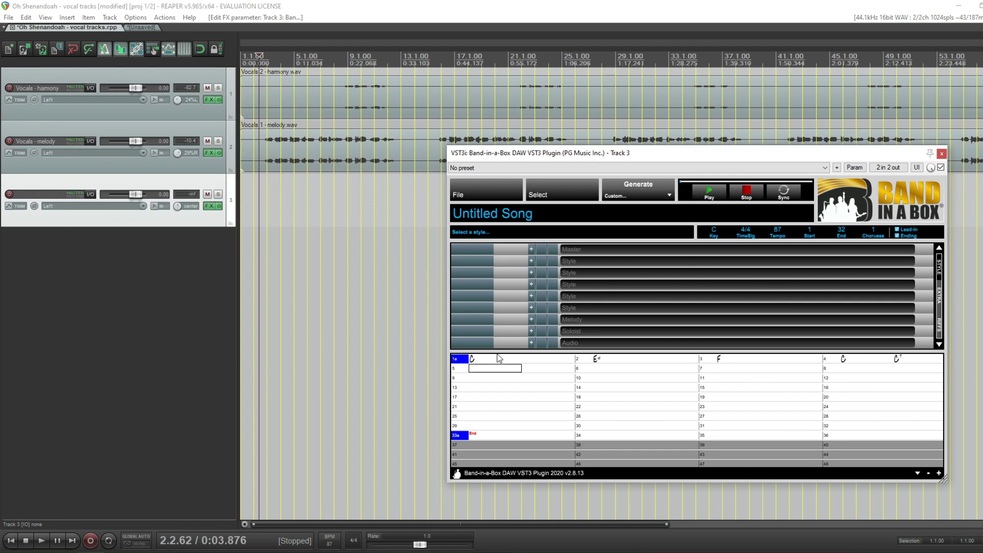
# Enter chords F, Dm, C, Em and F G in bars 5–9
pyautogui.press('Return')
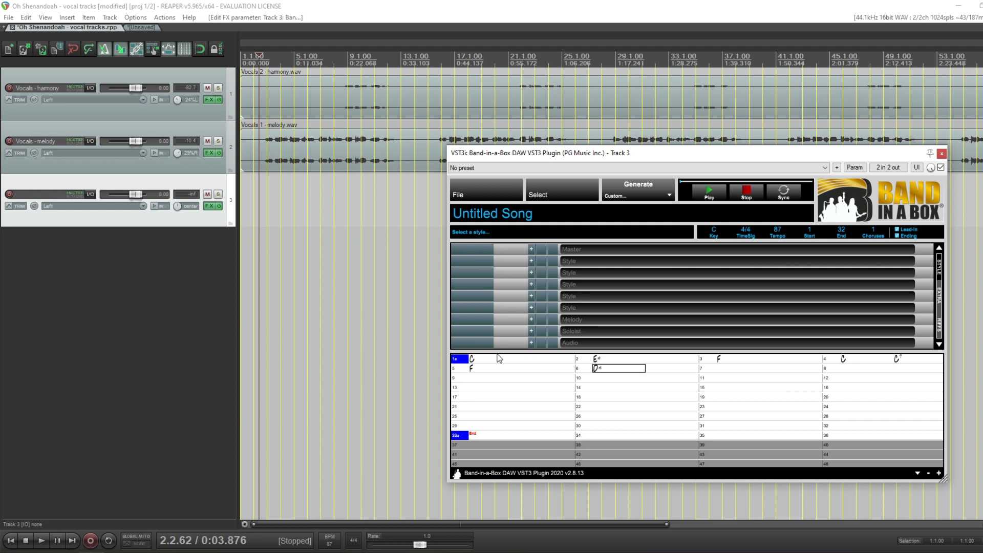
pyautogui.write('Dm')
pyautogui.press('Return')
pyautogui.write('C')
pyautogui.press('Return')
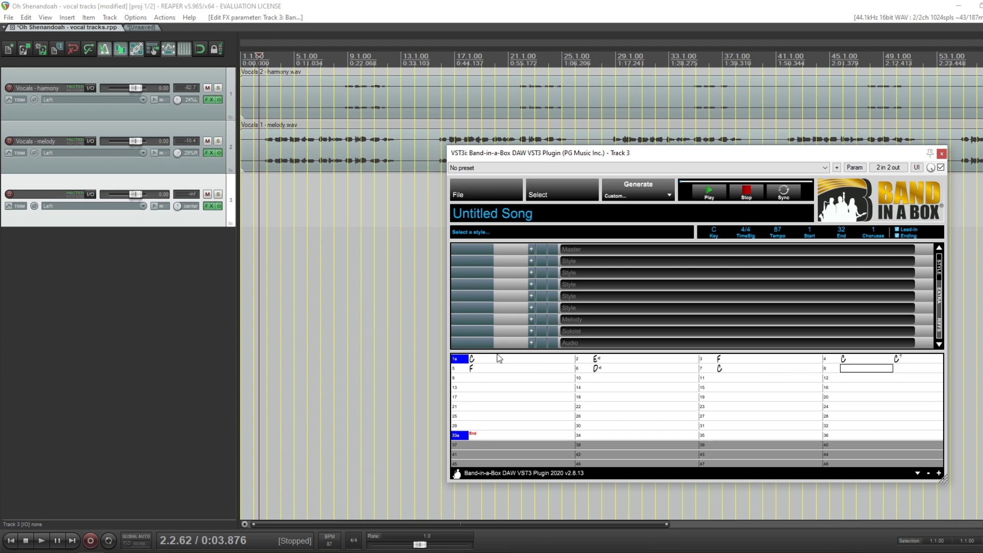
pyautogui.write('Em')
pyautogui.press('Return')
pyautogui.write('F')
pyautogui.press('Return')
pyautogui.write('G')
pyautogui.press('Return')
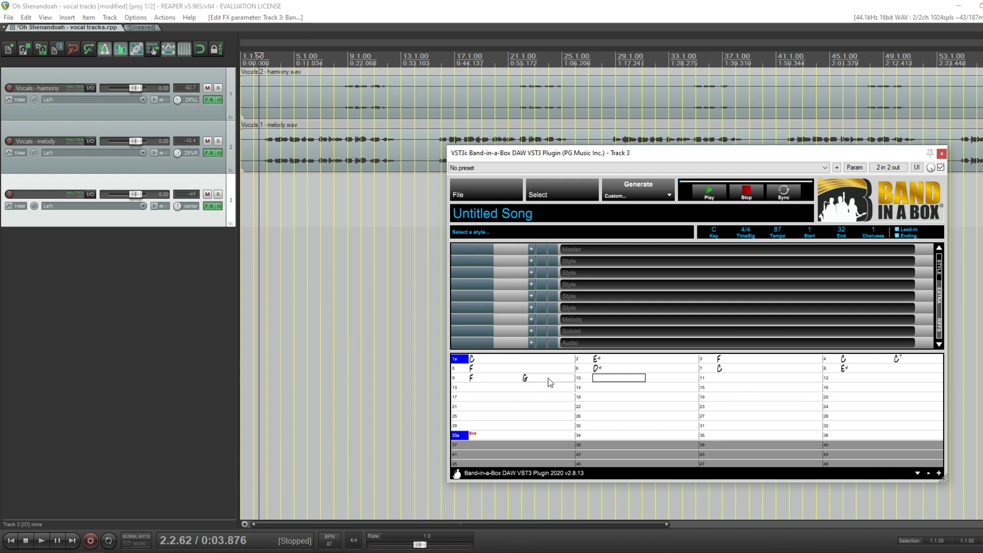
# Add an 'a' part marker at bar 10, enter C, Em, F G, C, and set the end at bar 13
pyautogui.click(581, 380)
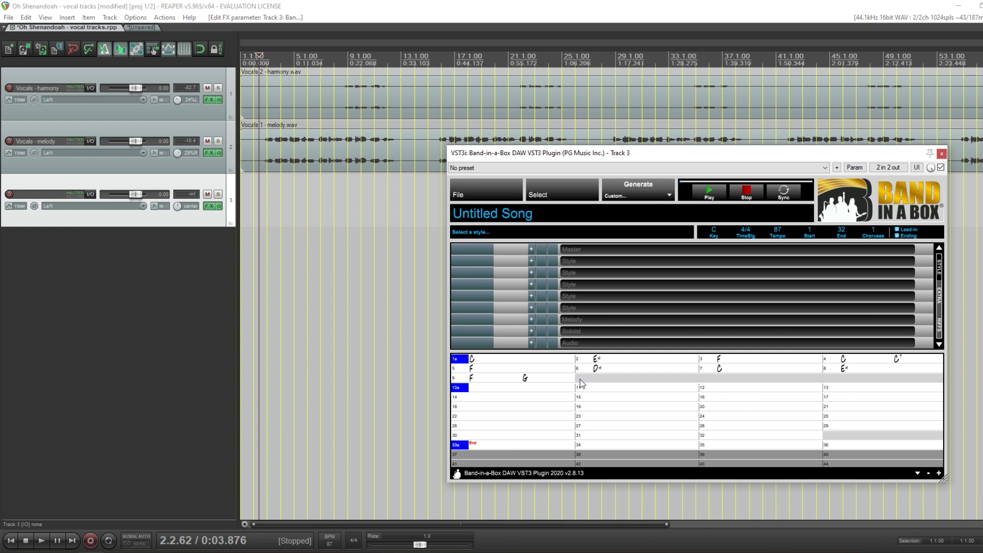
pyautogui.click(477, 389)
pyautogui.write('c')
pyautogui.press('Return')
pyautogui.press('Return')
pyautogui.write('em')
pyautogui.press('Return')
pyautogui.write('f')
pyautogui.press('Return')
pyautogui.write('g')
pyautogui.press('Return')
pyautogui.write('c')
pyautogui.press('Return')
pyautogui.press('Return')
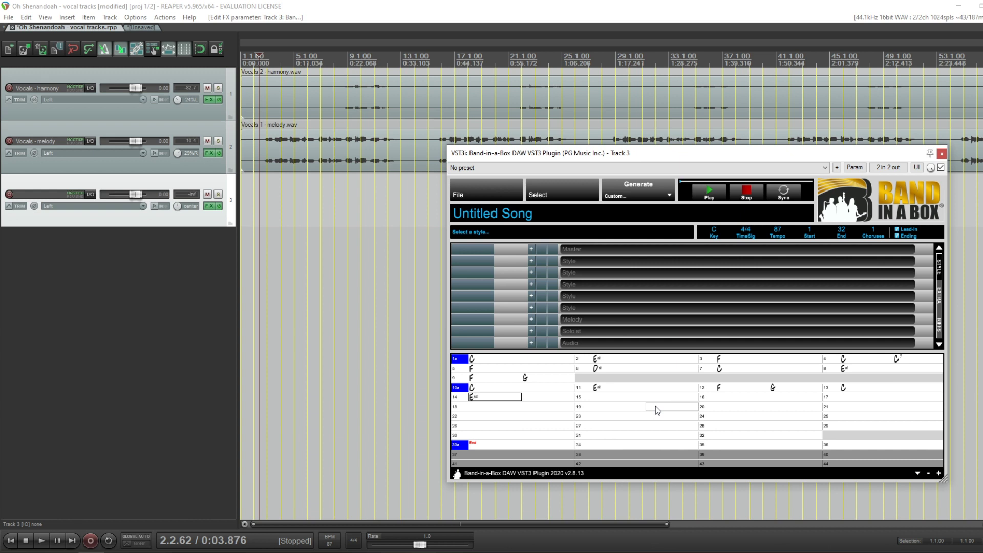
pyautogui.write('end')
pyautogui.press('Return')
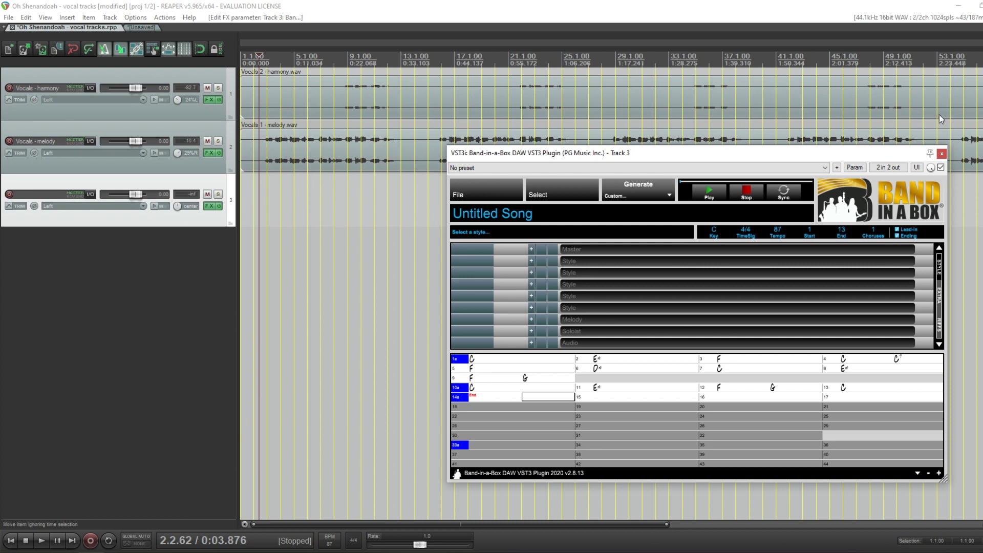
# Set the song's number of choruses to 2
pyautogui.click(873, 230)
pyautogui.write('2')
pyautogui.press('Return')
# Try a tempo of 90, then revert the tempo to 87
pyautogui.click(781, 233)
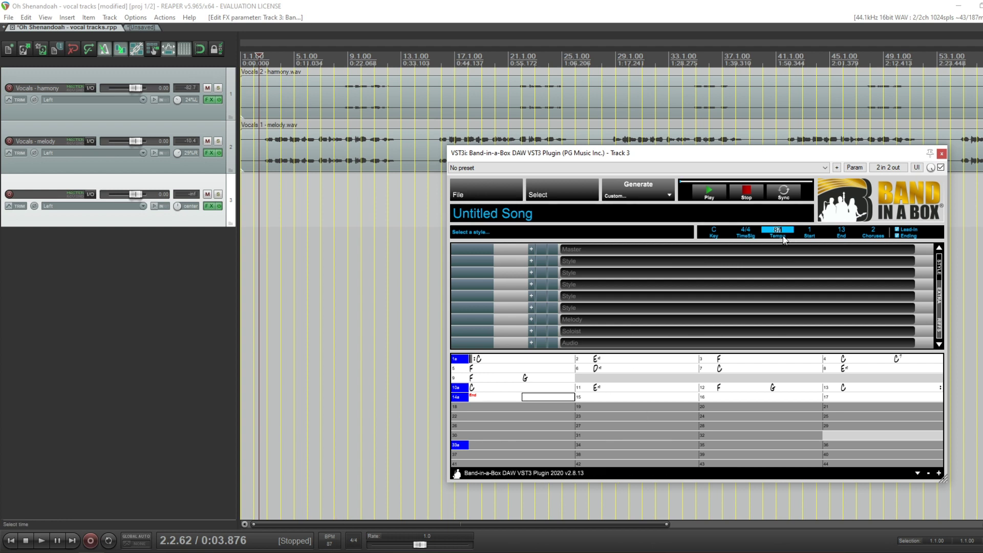
pyautogui.write('90')
pyautogui.press('Return')
pyautogui.click(789, 239)
# Filter the StylePicker for '2ndlife' and apply the =2NDLIFE Second Life Slow Americana w MST style
pyautogui.click(483, 234)
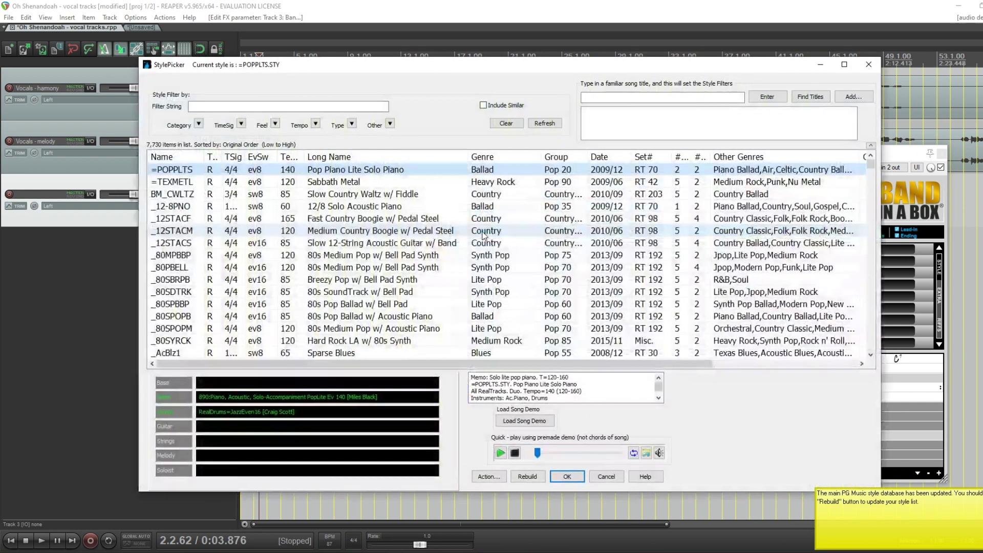
pyautogui.click(899, 507)
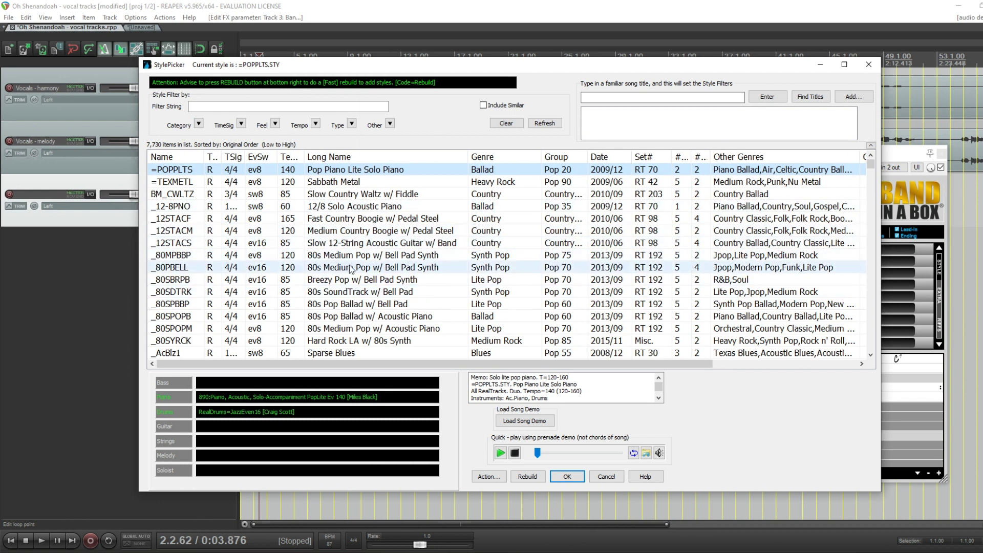
pyautogui.click(229, 108)
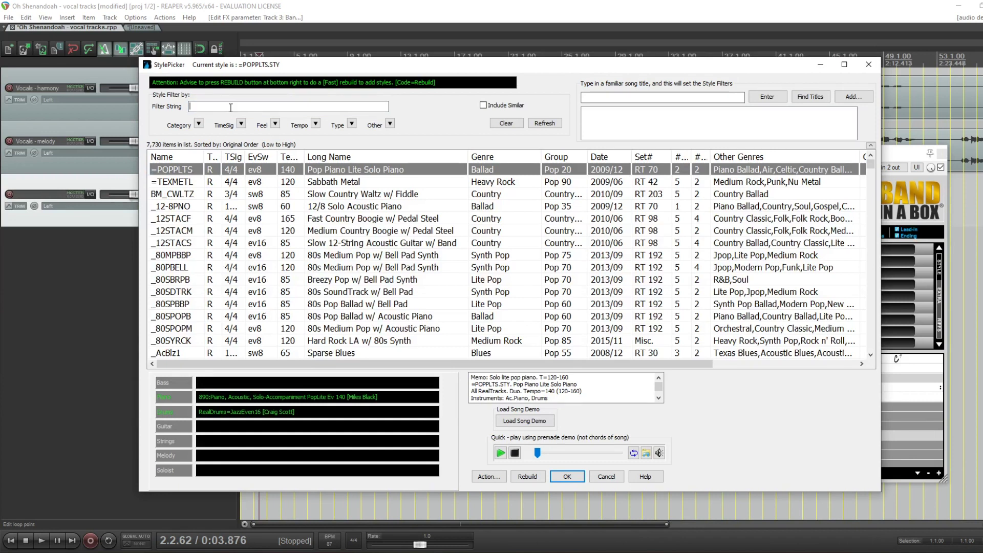
pyautogui.write('2ndlife')
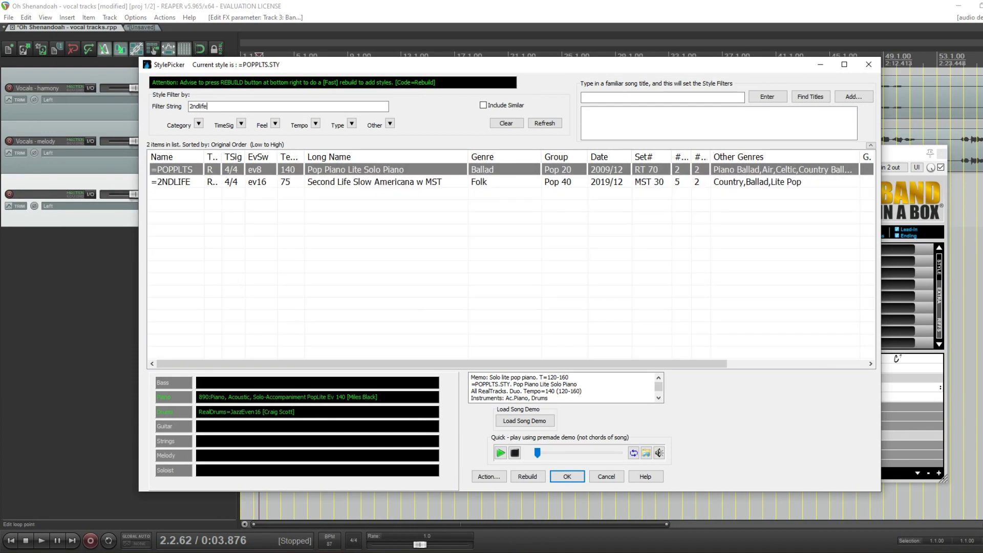
pyautogui.click(319, 183)
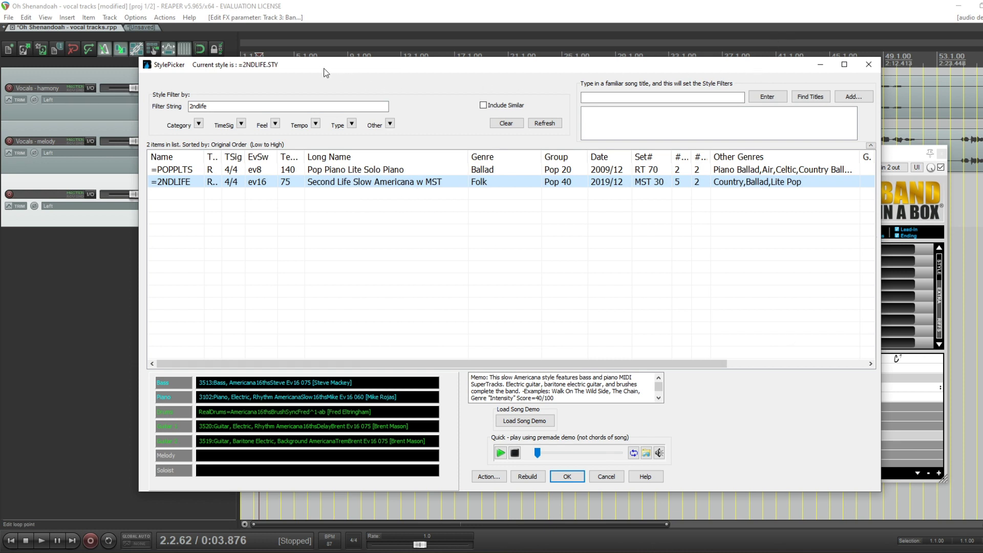
pyautogui.moveTo(321, 67); pyautogui.dragTo(809, 58)
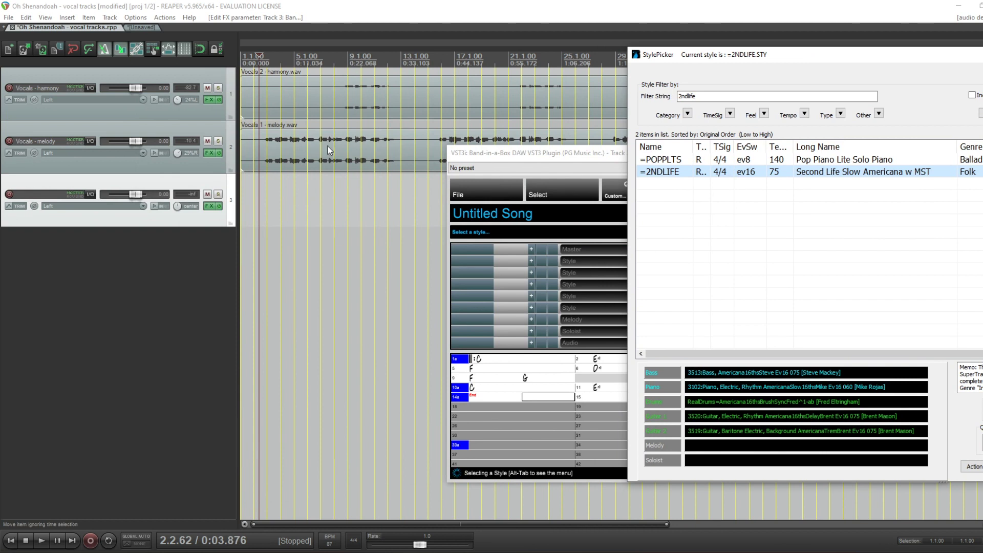
pyautogui.moveTo(812, 57); pyautogui.dragTo(412, 59)
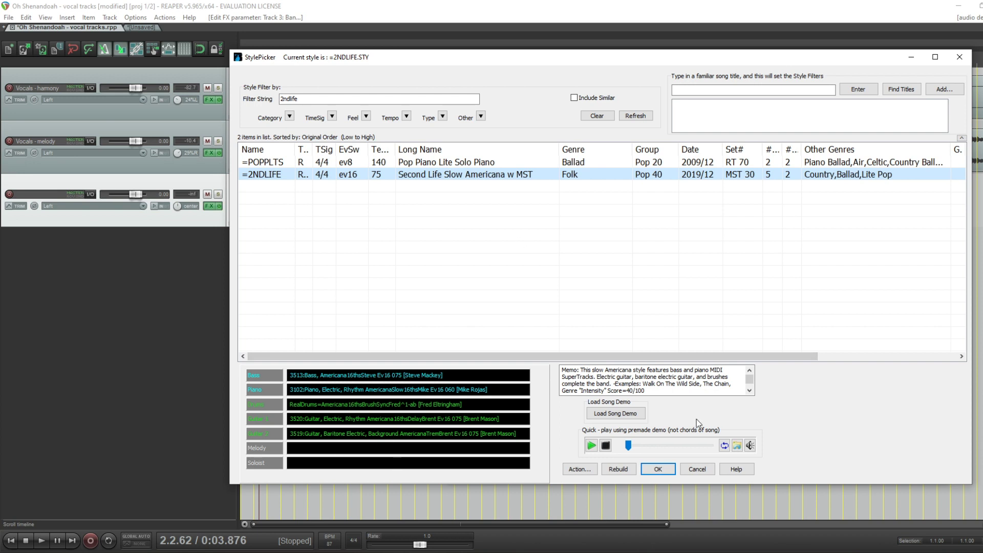
pyautogui.click(658, 469)
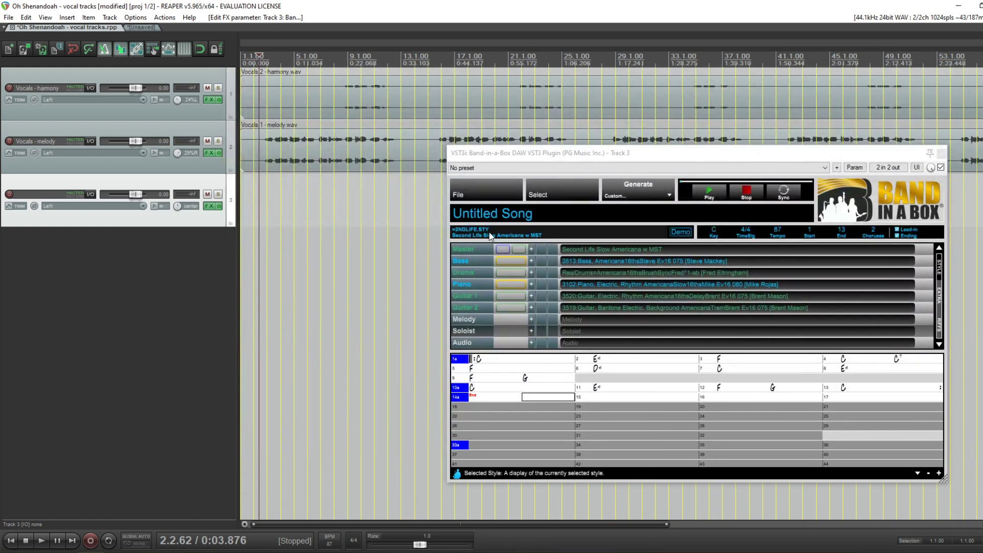
# Title the song 'Oh Shenandoah' and generate its bass, drums, piano and guitar parts
pyautogui.click(526, 214)
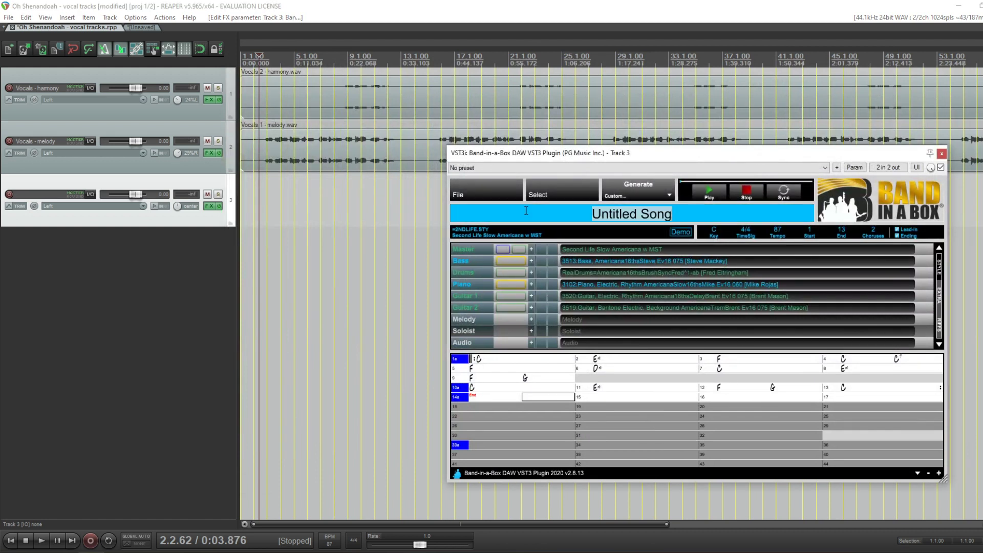
pyautogui.write('Oh S')
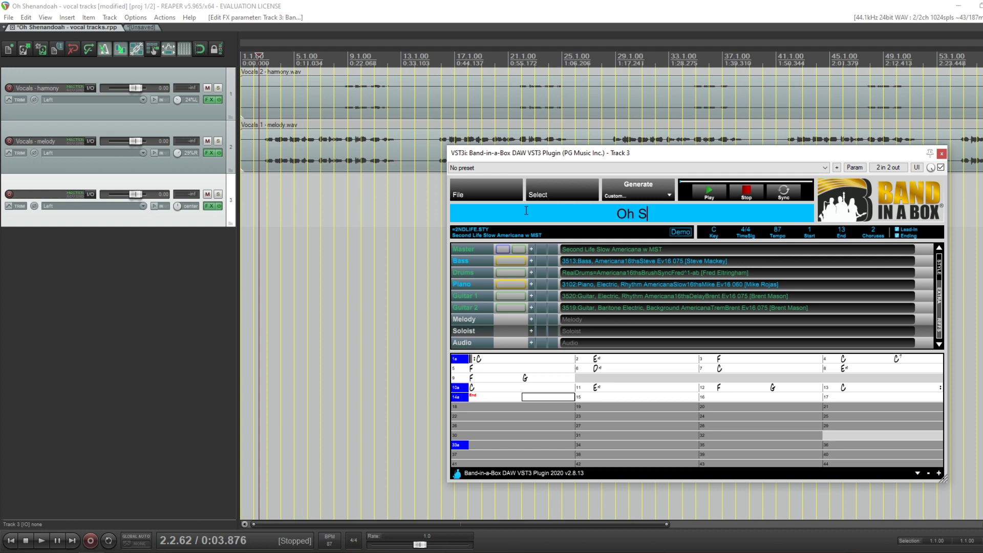
pyautogui.write('henandoa')
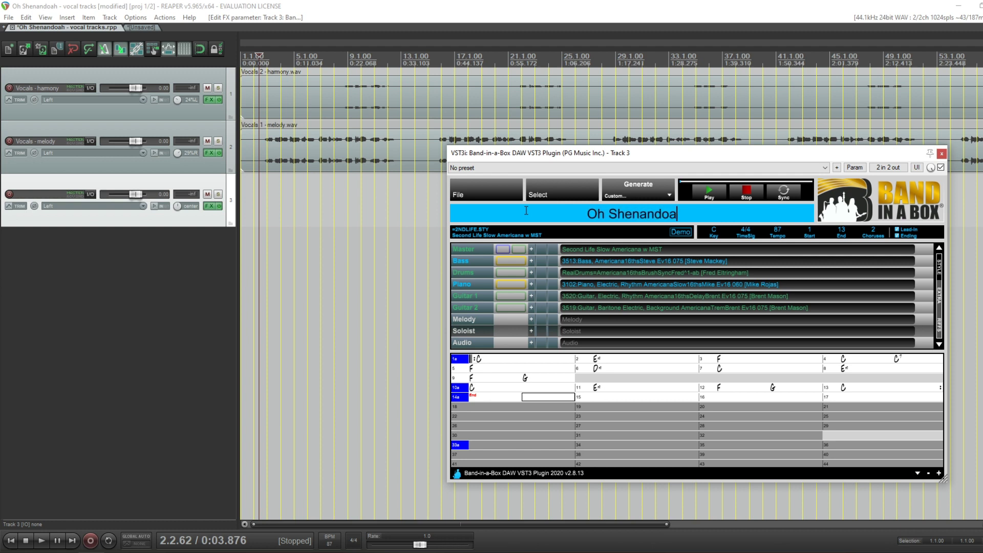
pyautogui.write('h')
pyautogui.press('Return')
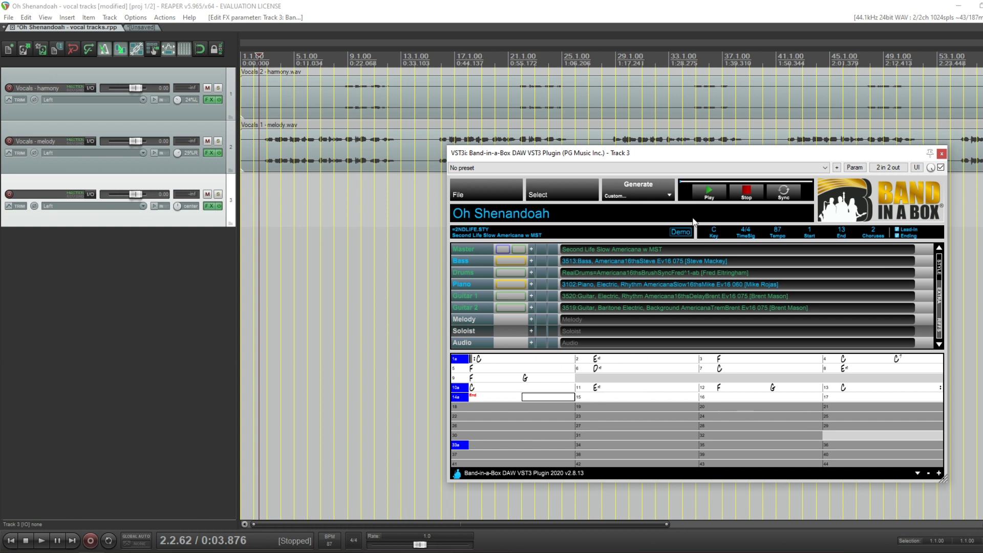
pyautogui.click(636, 186)
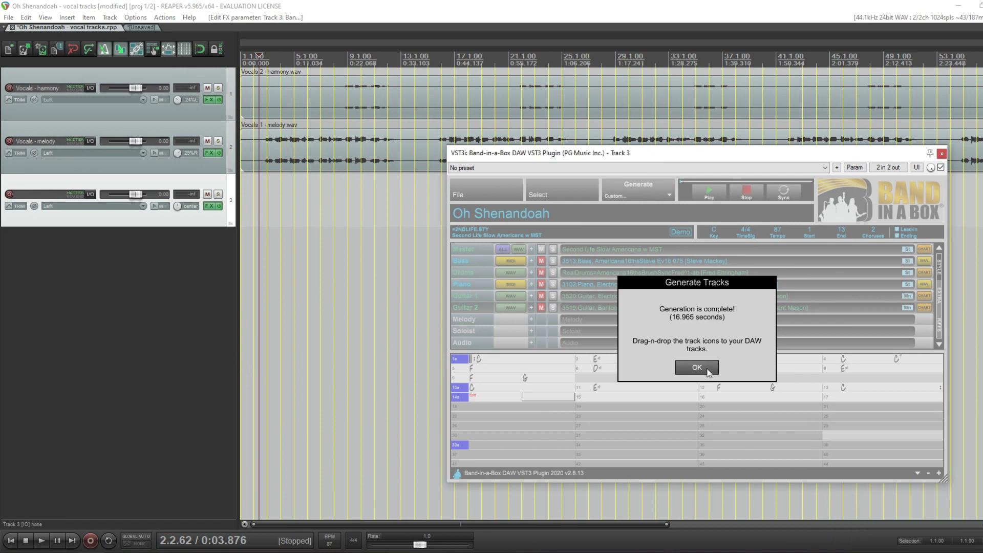
pyautogui.click(704, 368)
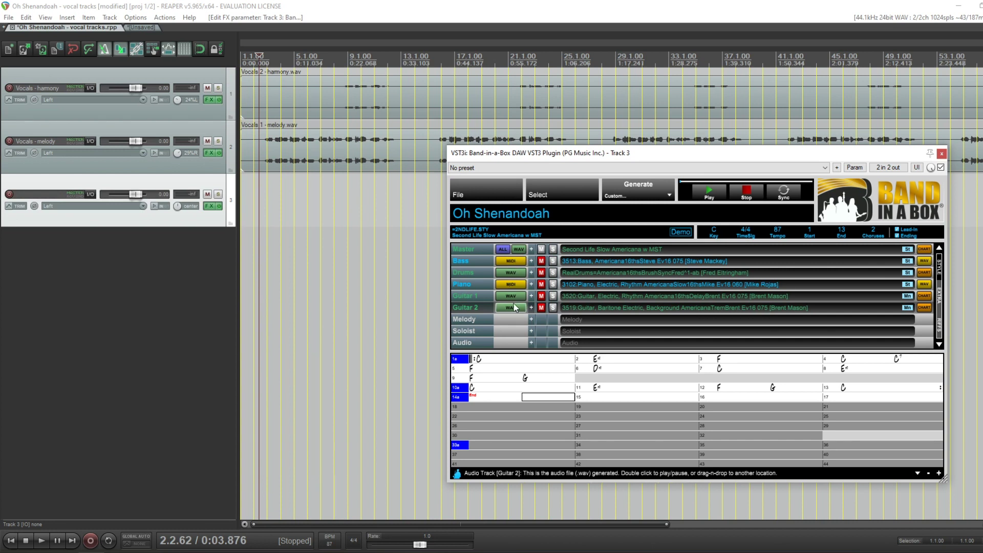
# Drag Guitar 2 audio onto a new track 4, delete that track, then click a start point in the melody track
pyautogui.moveTo(201, 277); pyautogui.dragTo(173, 285)
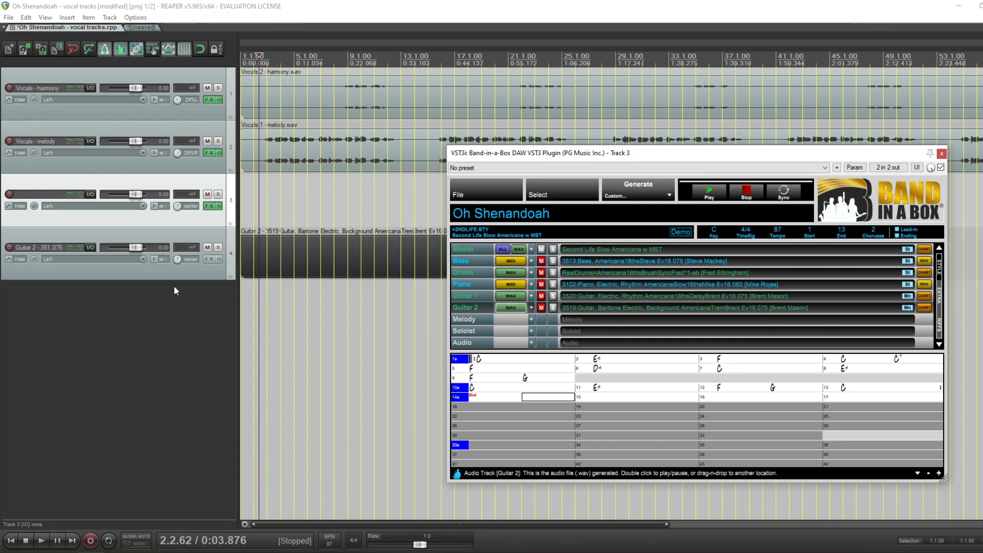
pyautogui.click(193, 235)
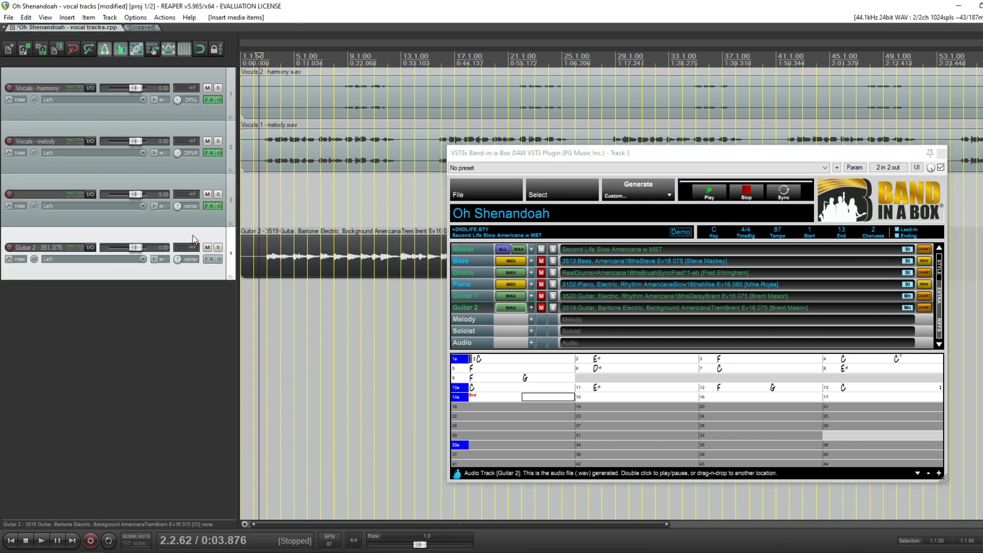
pyautogui.press('Delete')
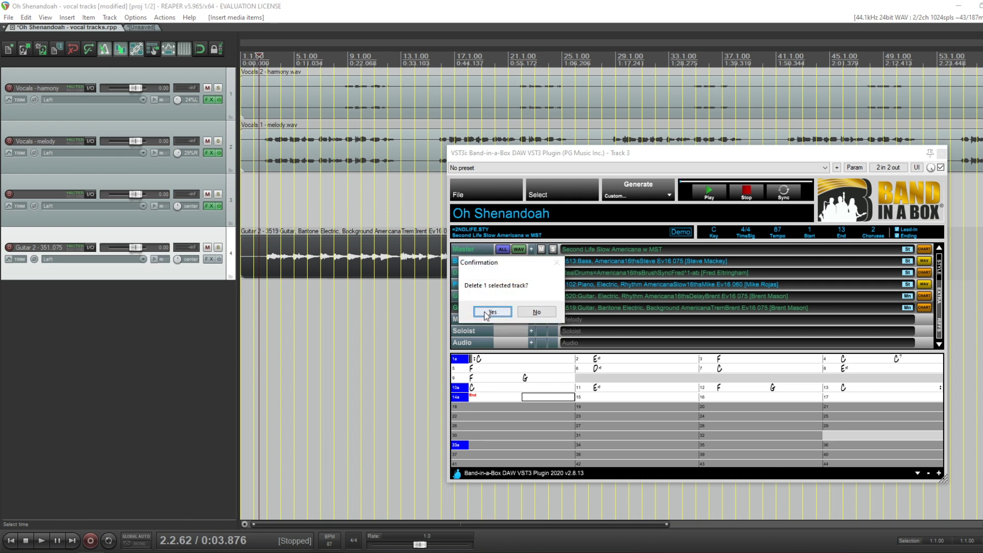
pyautogui.click(492, 311)
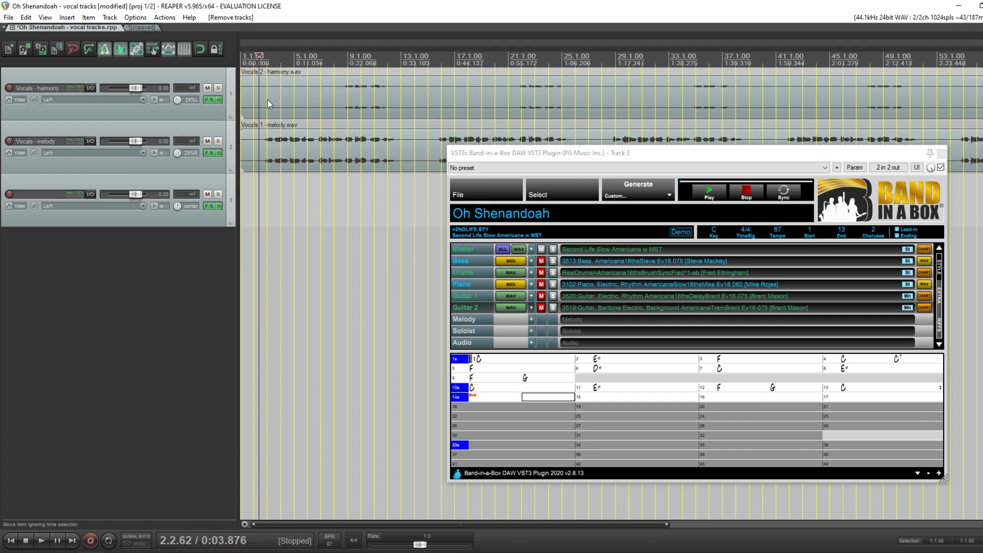
pyautogui.click(256, 154)
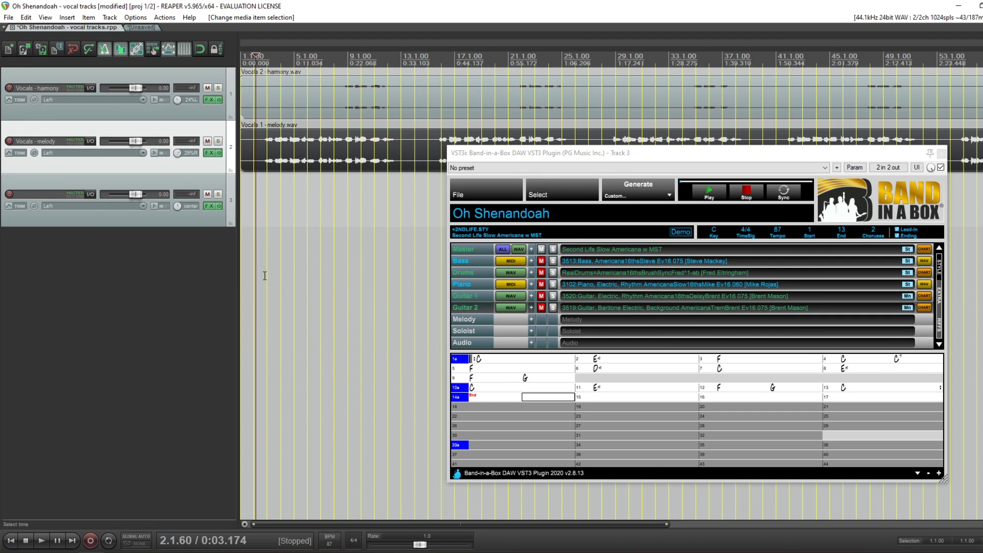
pyautogui.press('space')
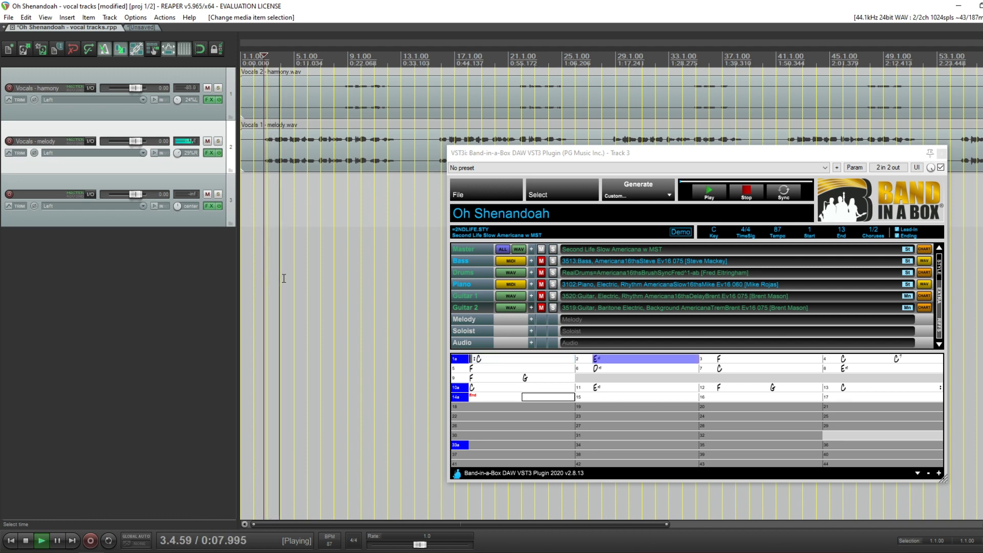
pyautogui.press('space')
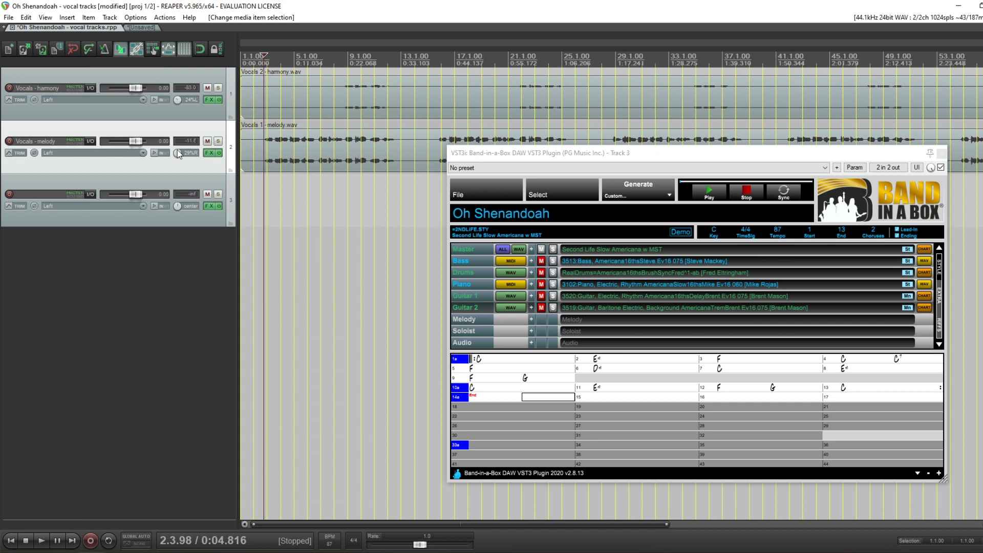
pyautogui.press('space')
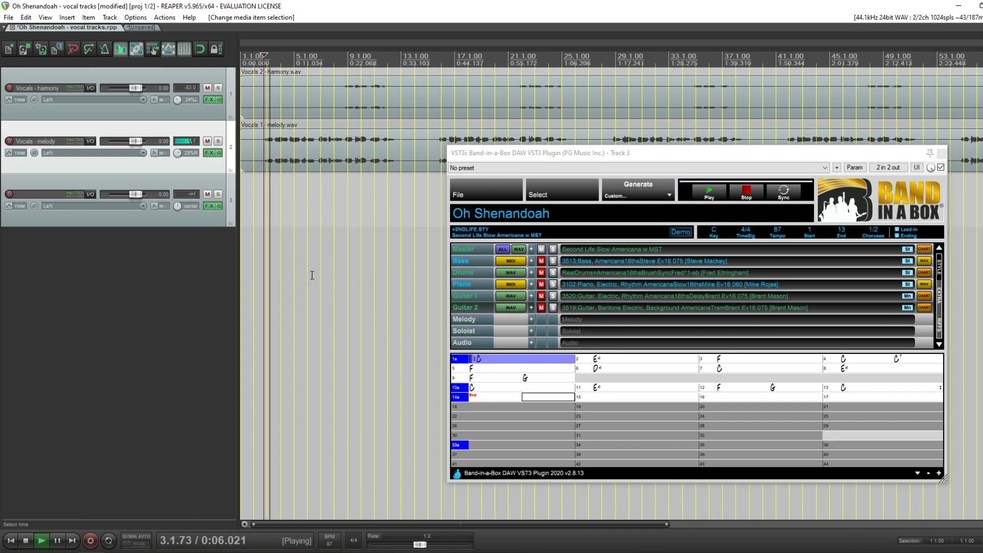
pyautogui.press('space')
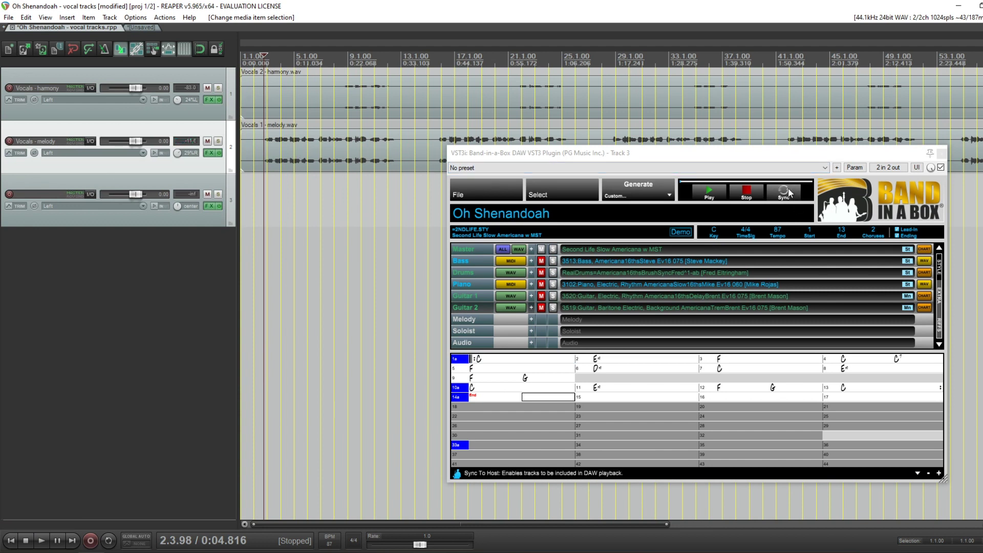
pyautogui.click(785, 194)
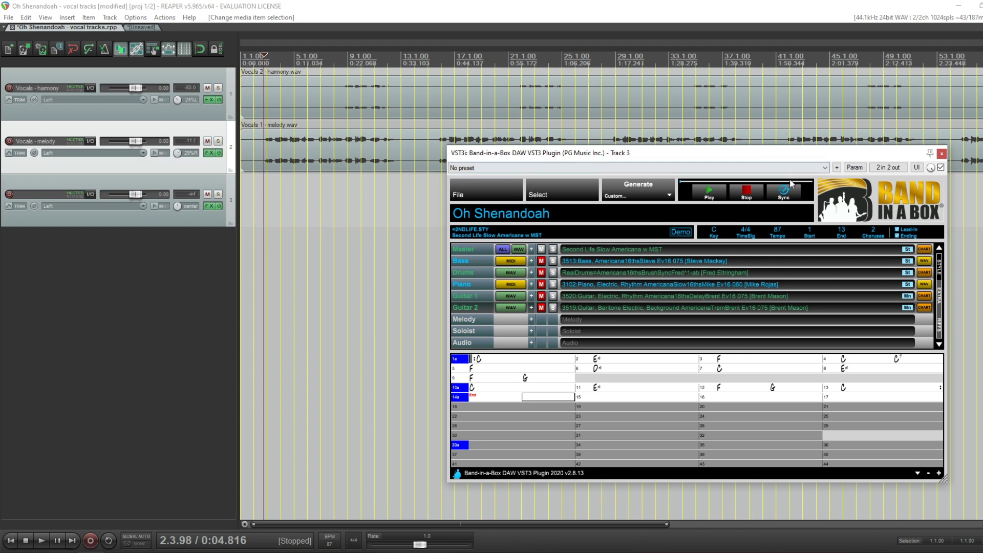
pyautogui.click(494, 195)
pyautogui.click(530, 304)
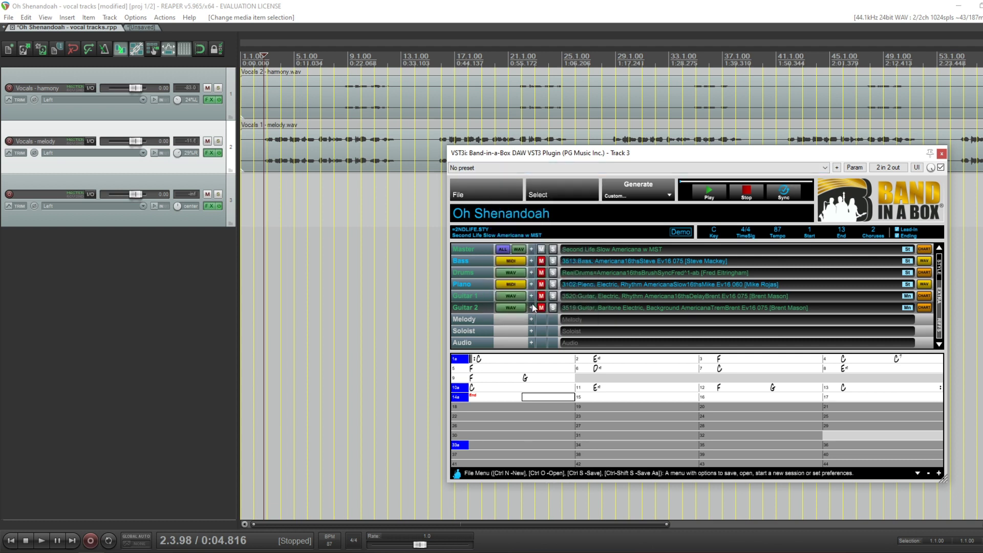
pyautogui.moveTo(795, 292); pyautogui.dragTo(814, 401)
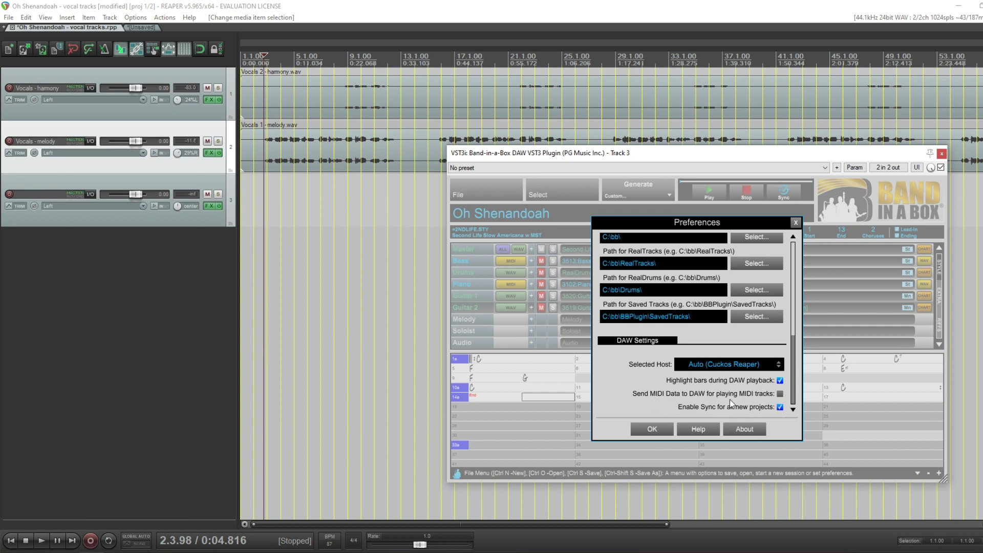
pyautogui.click(653, 431)
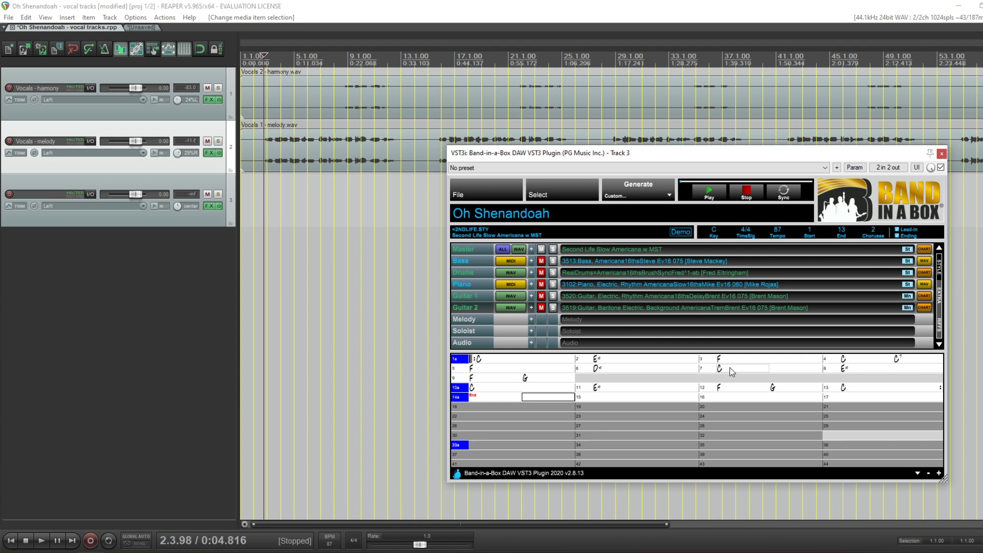
# Enable Sync in the Band-in-a-Box plugin and play the project from the chosen timeline position
pyautogui.click(788, 203)
pyautogui.click(260, 261)
pyautogui.press('space')
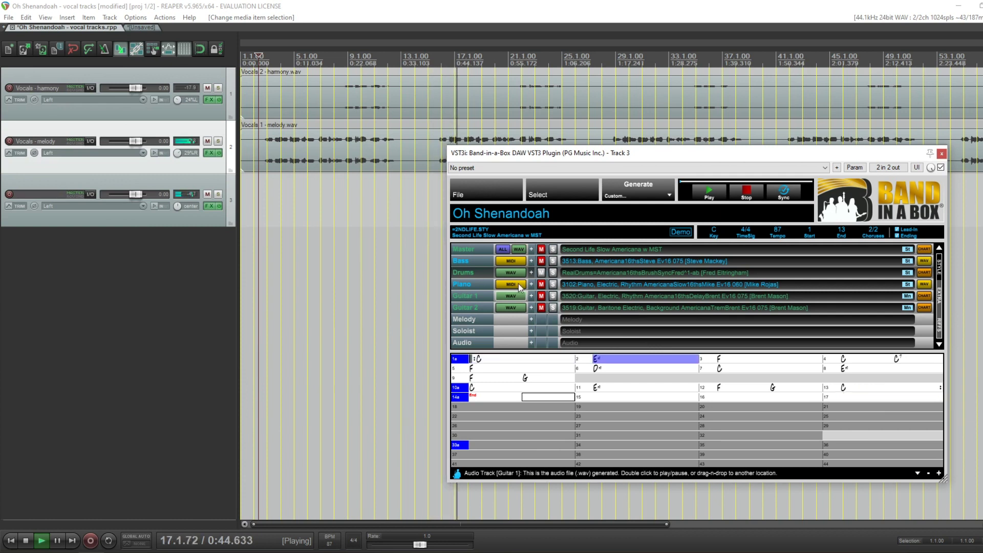
# During playback, mute the Drums and Guitar 1 parts and briefly solo Guitar 2
pyautogui.click(542, 273)
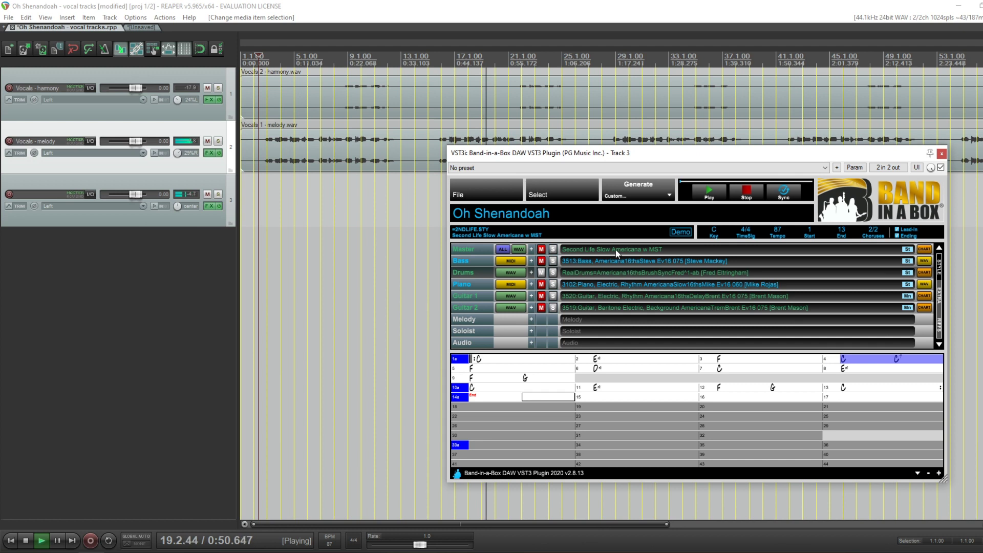
pyautogui.click(267, 272)
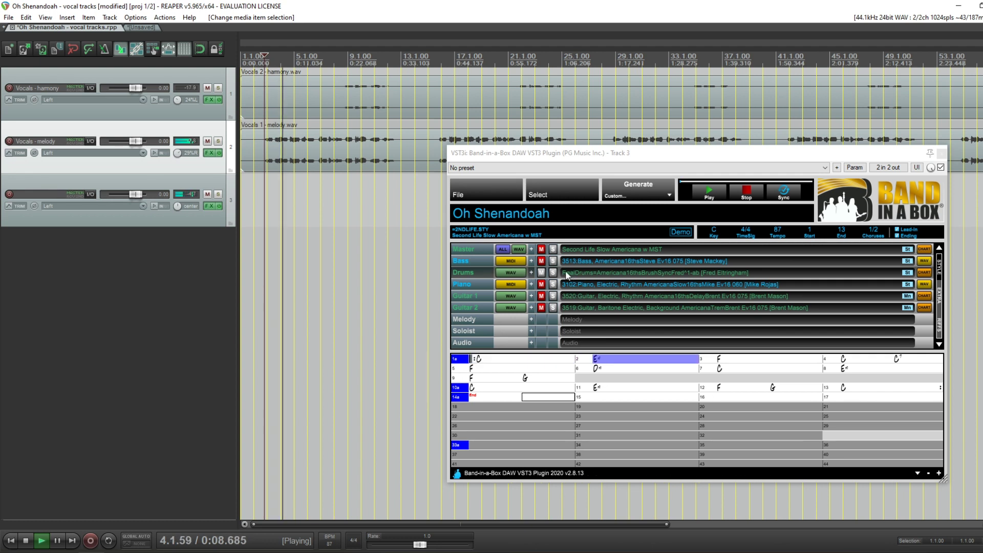
pyautogui.click(541, 296)
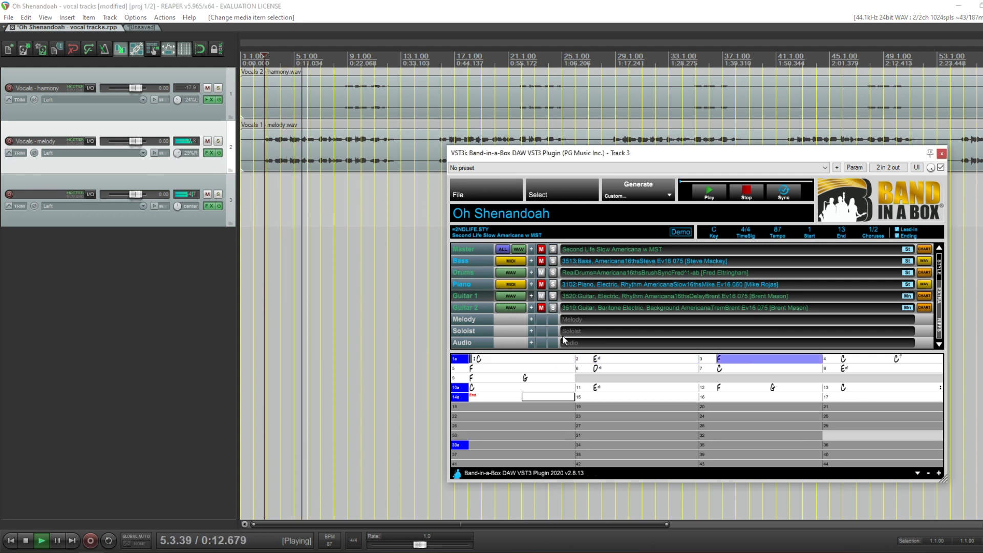
pyautogui.click(553, 307)
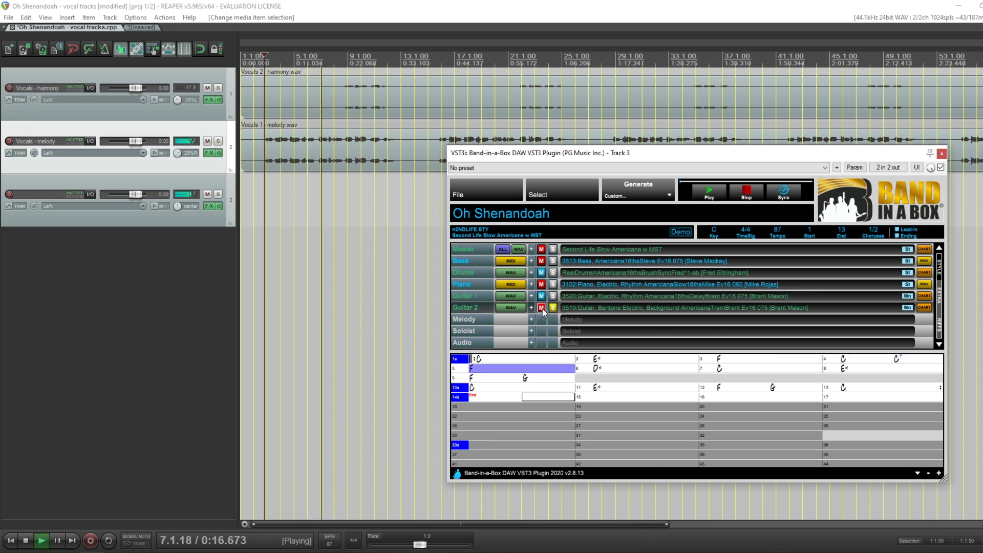
pyautogui.click(542, 308)
pyautogui.click(553, 307)
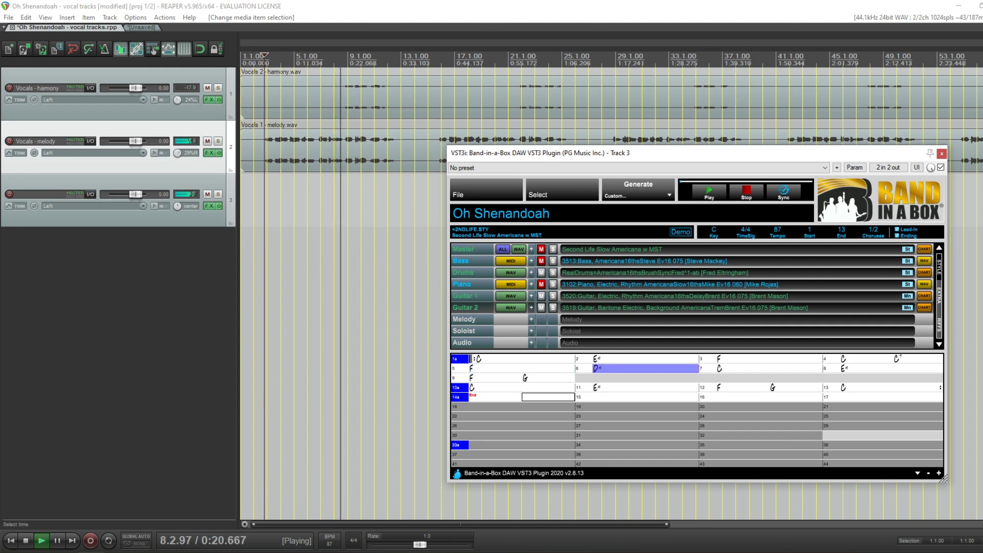
# Mute the Piano part and restart playback from the song's beginning
pyautogui.click(297, 276)
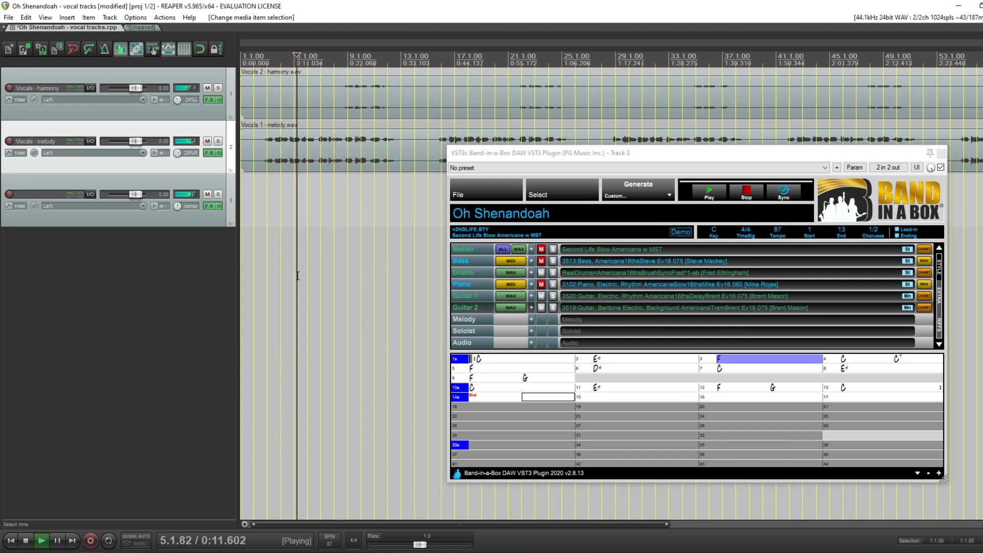
pyautogui.press('space')
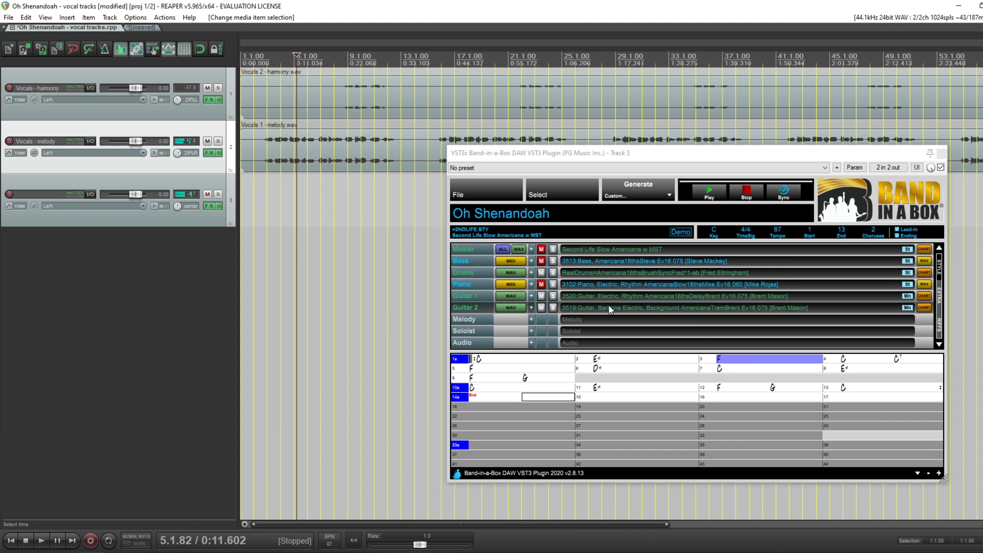
pyautogui.click(542, 284)
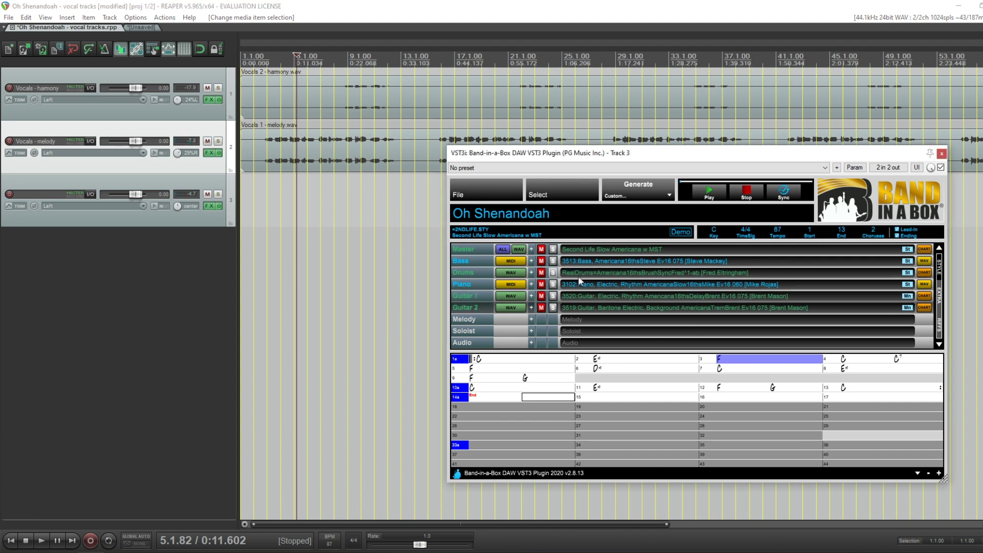
pyautogui.click(265, 246)
pyautogui.press('space')
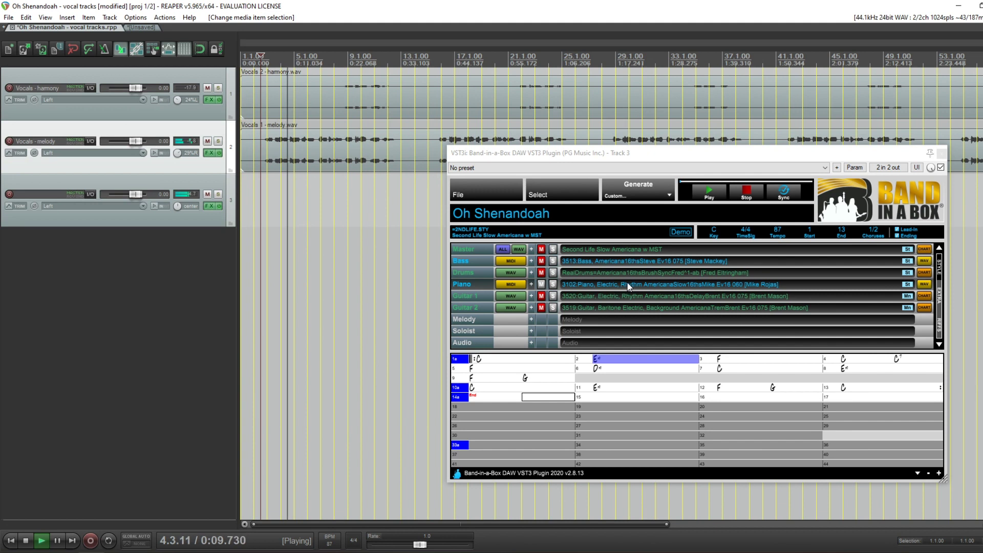
pyautogui.click(308, 158)
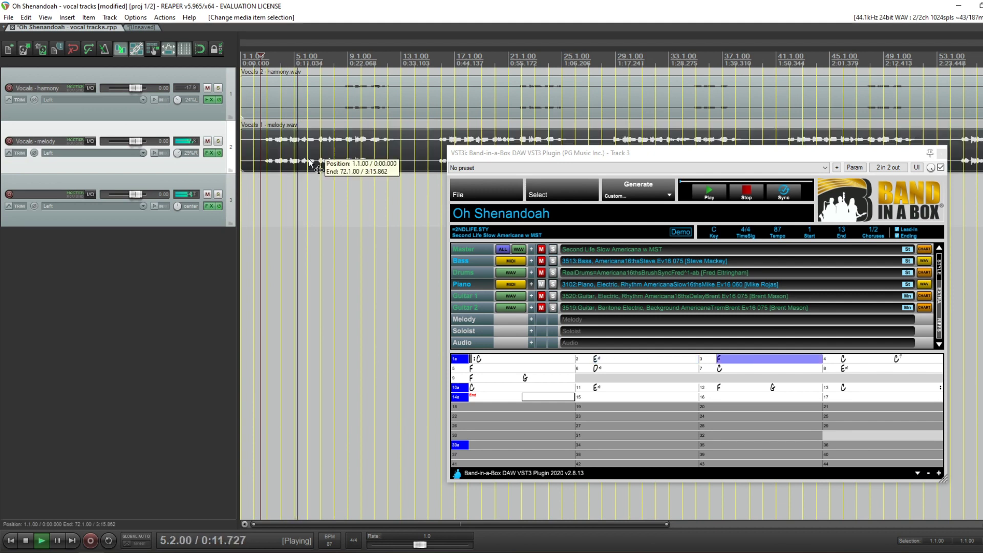
pyautogui.press('space')
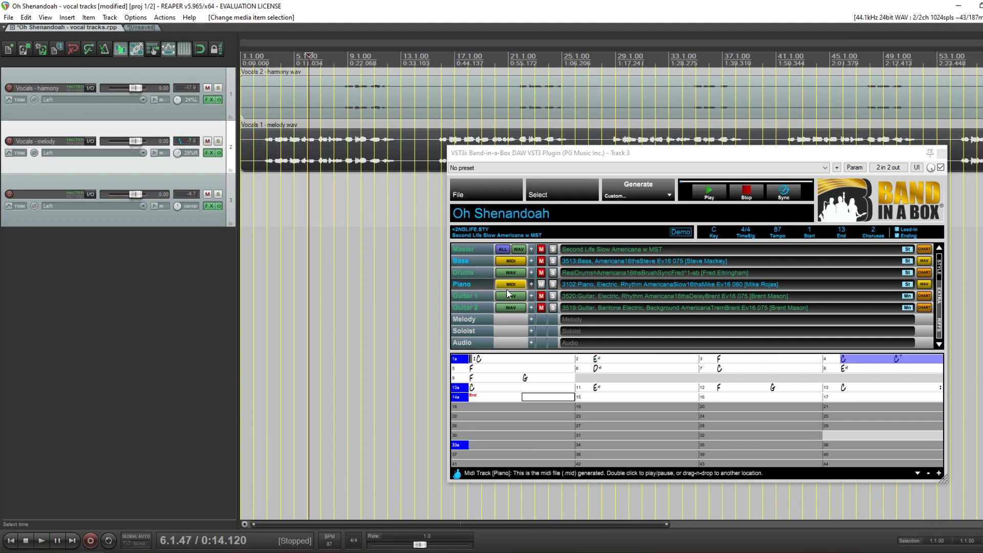
pyautogui.moveTo(515, 284); pyautogui.dragTo(134, 320)
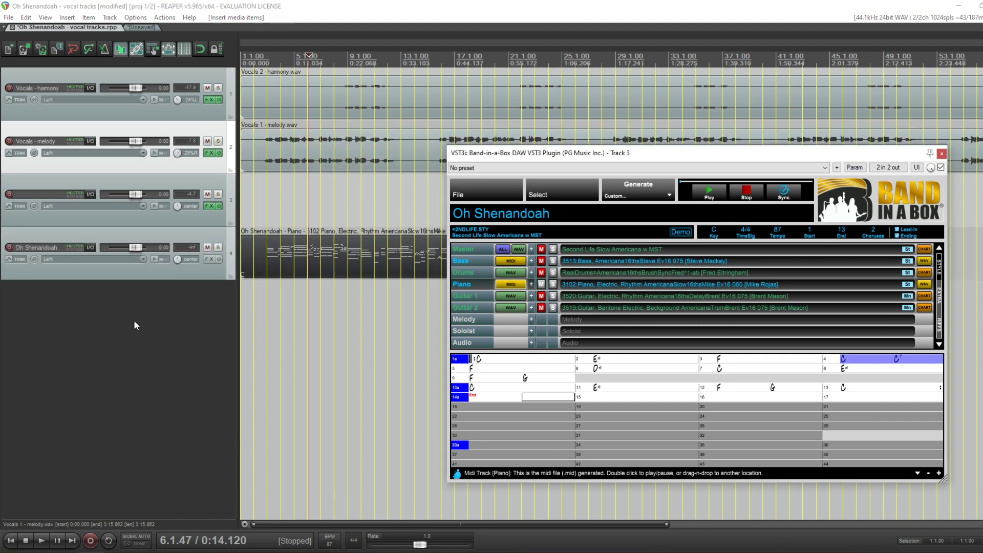
pyautogui.click(204, 238)
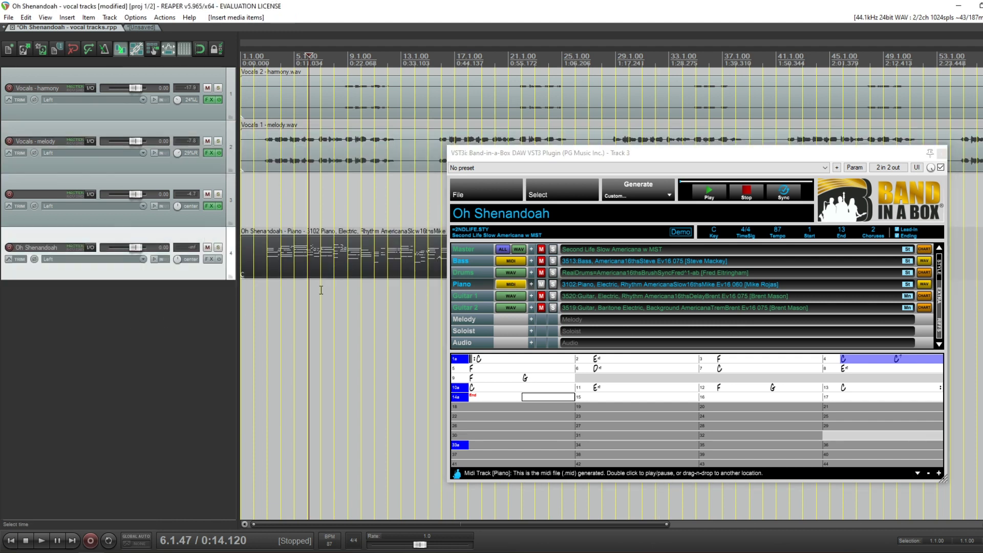
pyautogui.press('Delete')
pyautogui.click(491, 327)
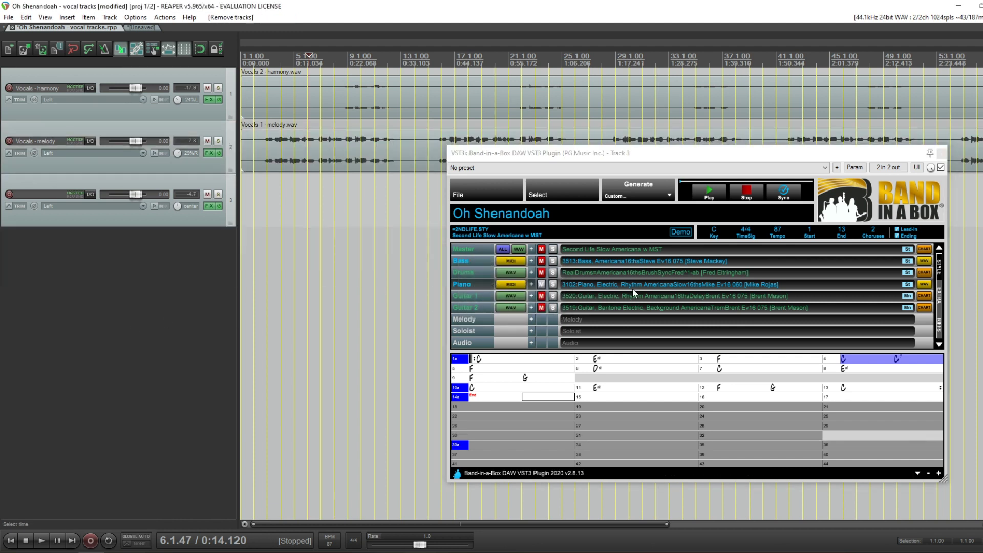
pyautogui.moveTo(928, 288); pyautogui.dragTo(220, 261)
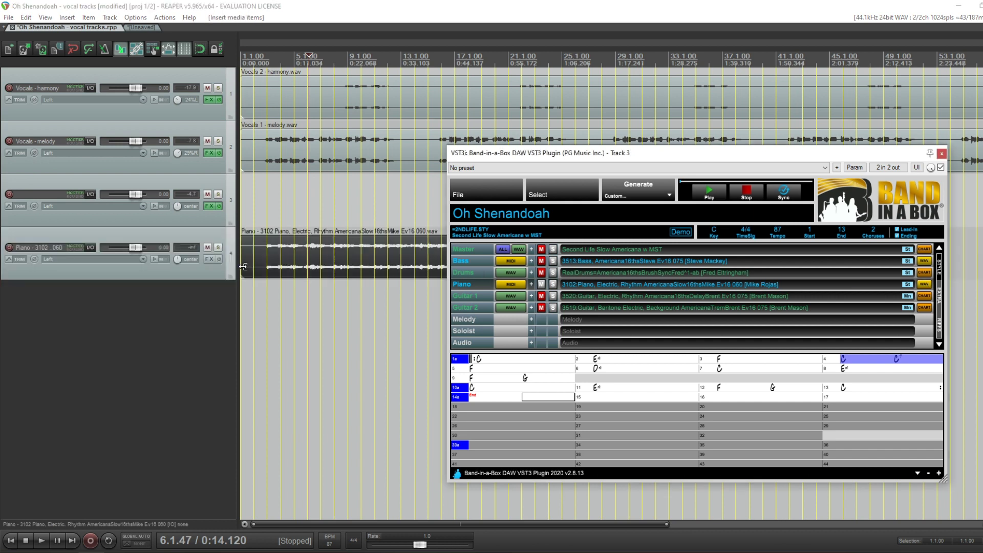
pyautogui.click(213, 239)
pyautogui.press('Delete')
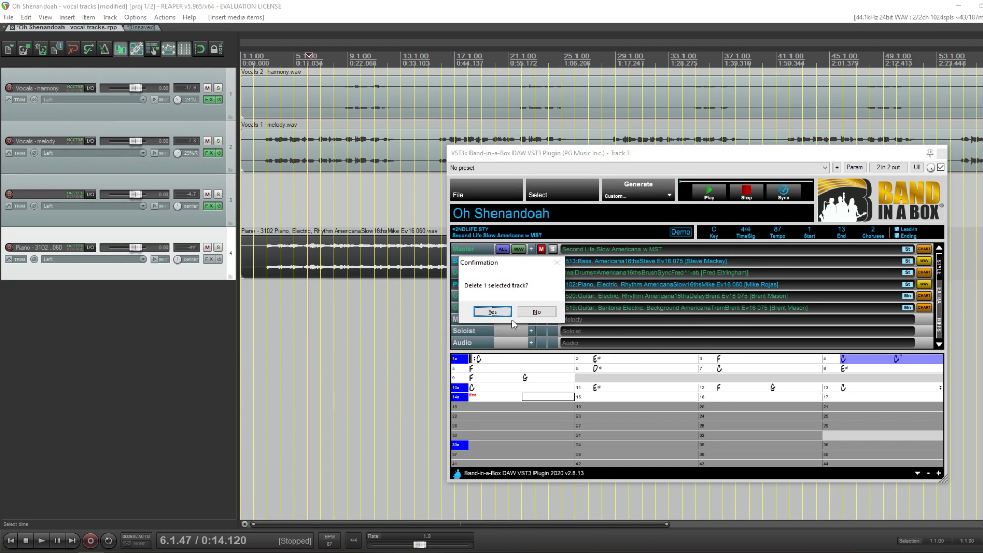
pyautogui.click(492, 311)
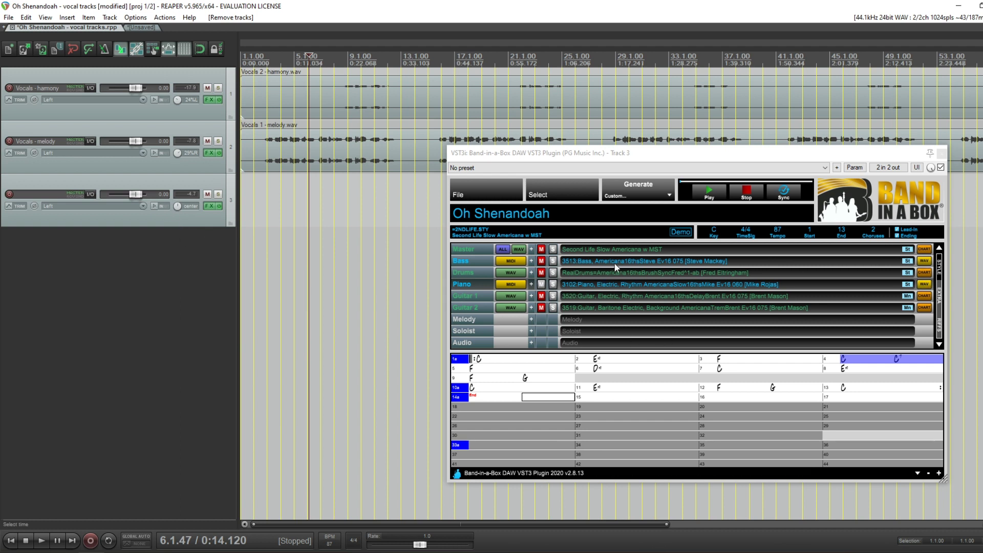
pyautogui.click(265, 256)
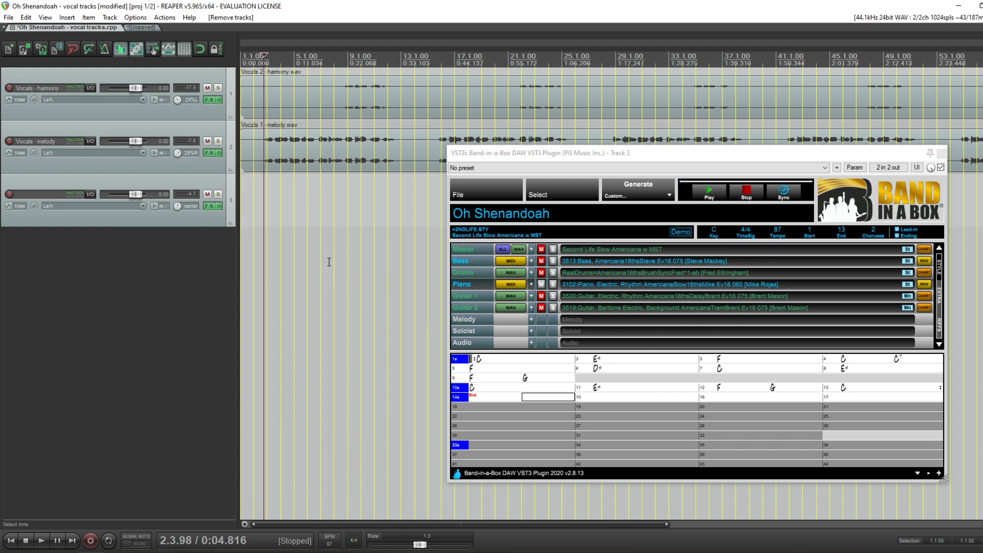
# Play briefly, stop, and open the Band-in-a-Box File menu
pyautogui.press('space')
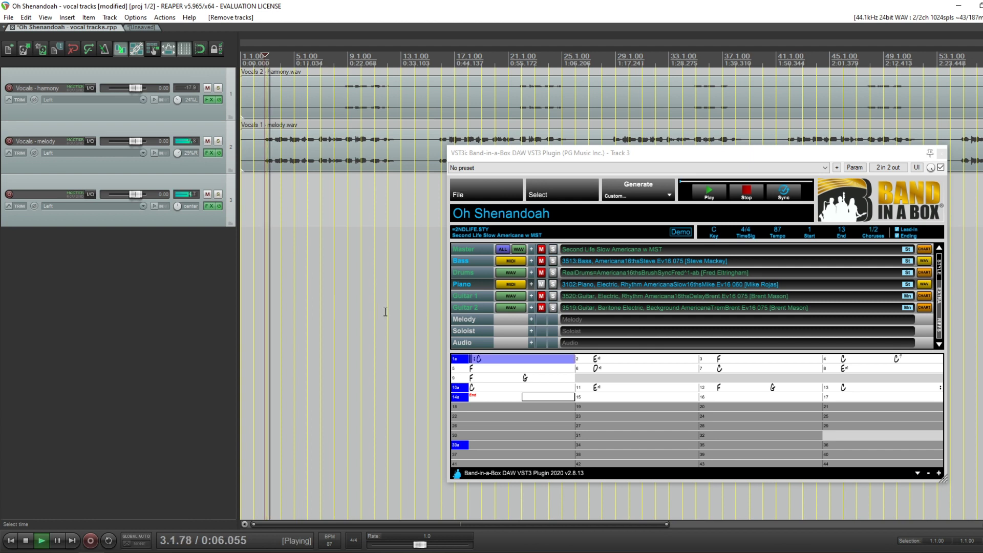
pyautogui.press('space')
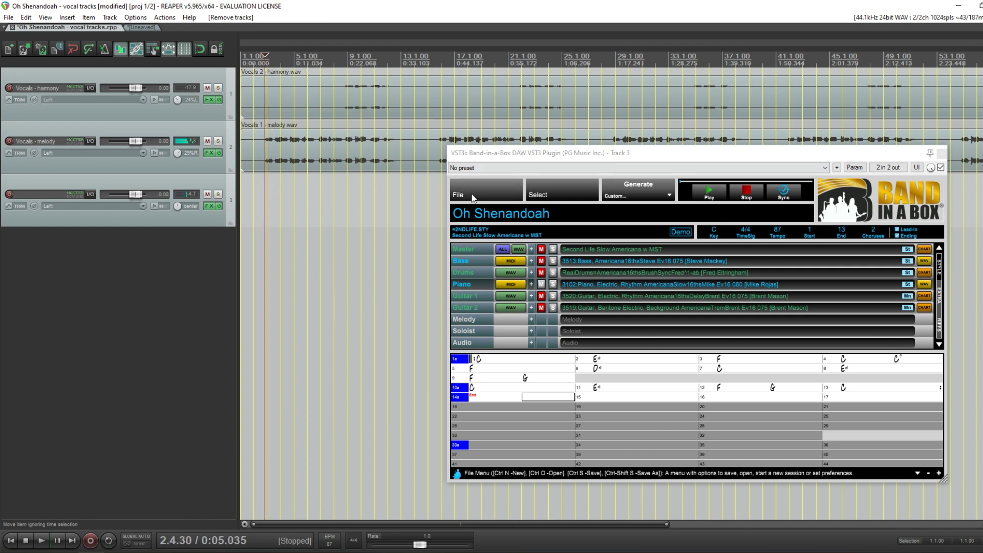
pyautogui.click(495, 199)
# Check the DAW Settings in Band-in-a-Box Preferences, close with OK, then unmute the Bass part
pyautogui.click(558, 303)
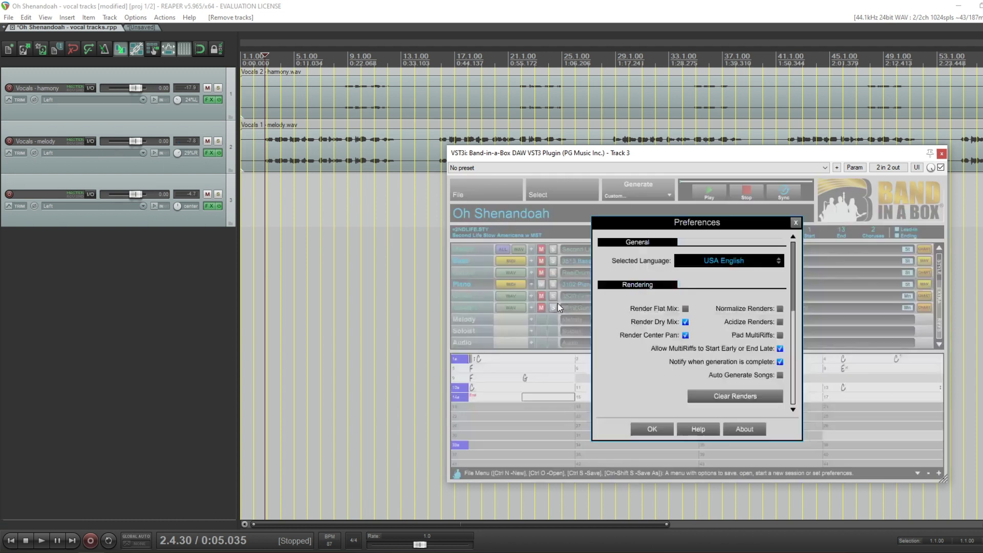
pyautogui.scroll(-10, 766, 336)
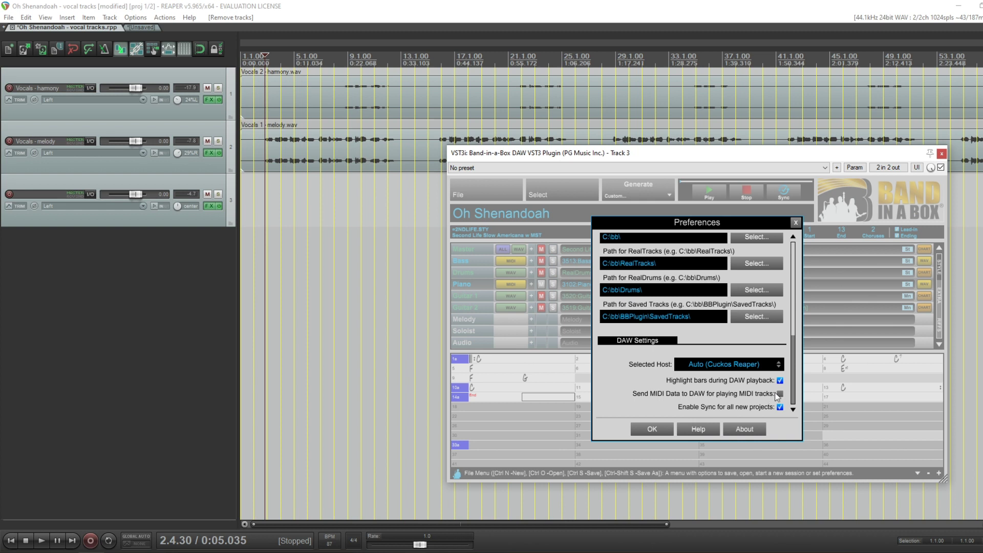
pyautogui.click(650, 431)
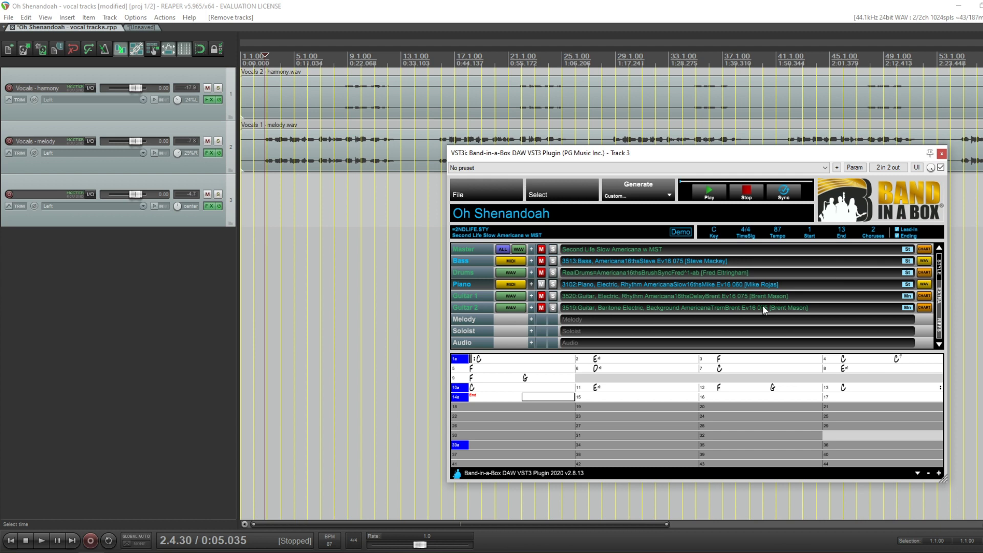
pyautogui.click(541, 261)
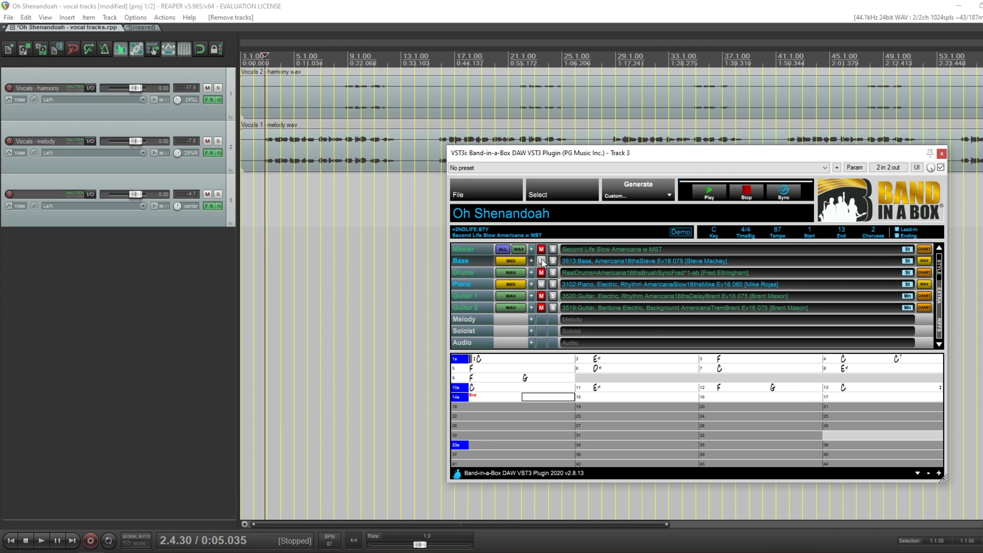
# Play and stop the arrangement near the song start, then unmute the Piano part
pyautogui.click(275, 253)
pyautogui.press('space')
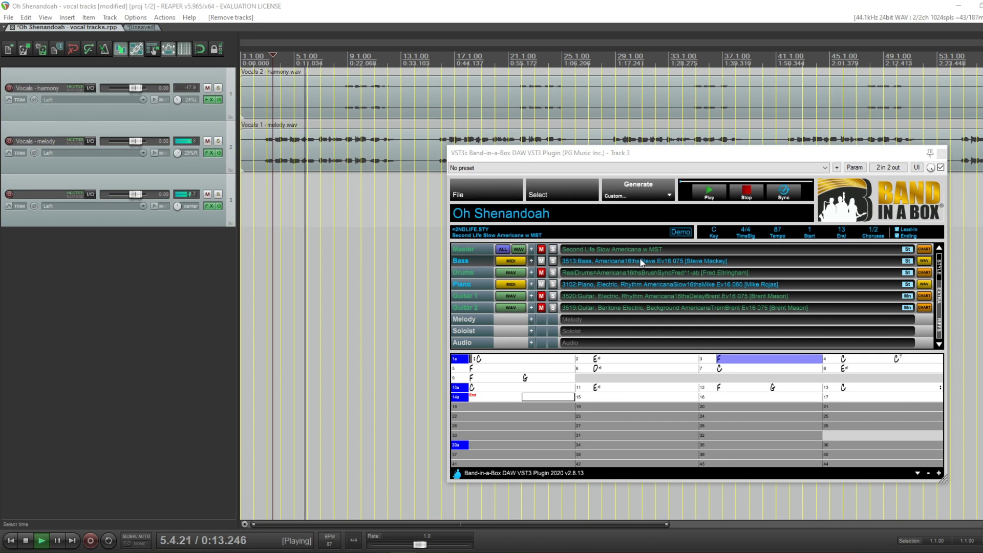
pyautogui.click(260, 252)
pyautogui.press('space')
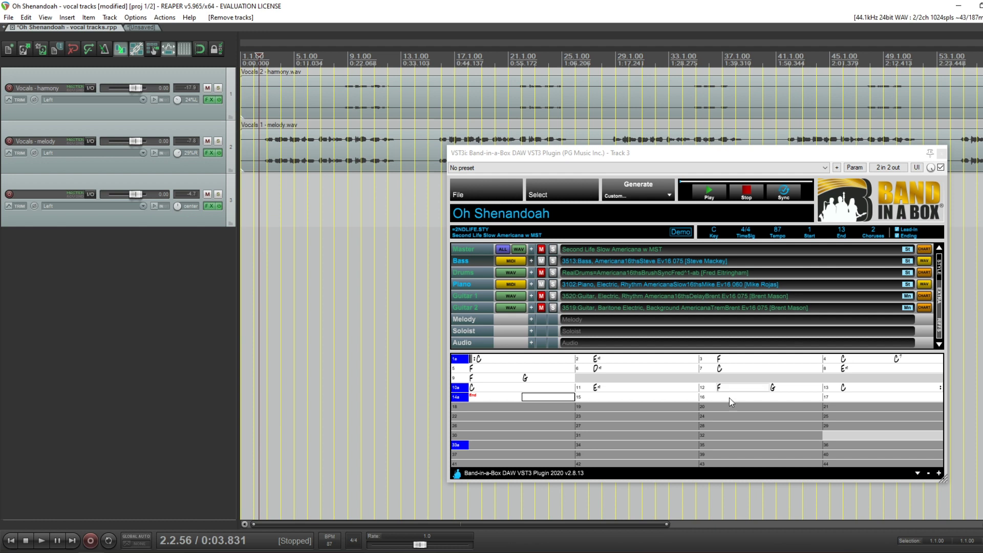
pyautogui.click(543, 285)
pyautogui.click(496, 187)
pyautogui.click(532, 296)
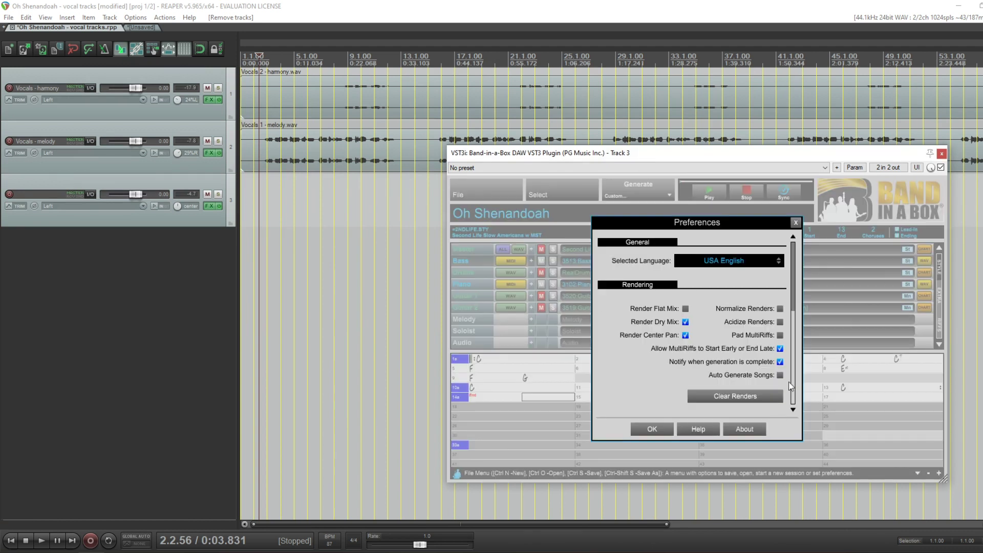
pyautogui.scroll(-5, 639, 394)
pyautogui.scroll(-3, 639, 394)
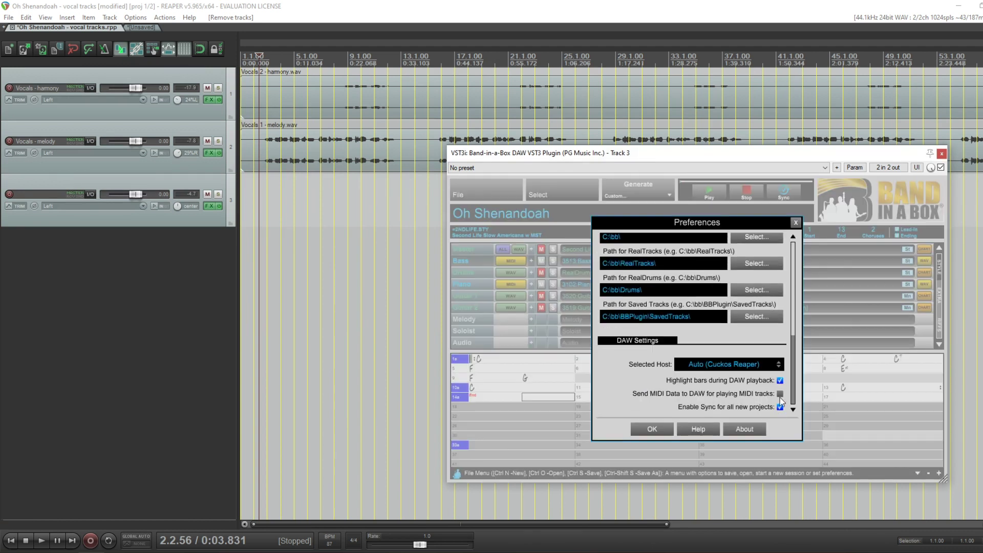
pyautogui.click(662, 428)
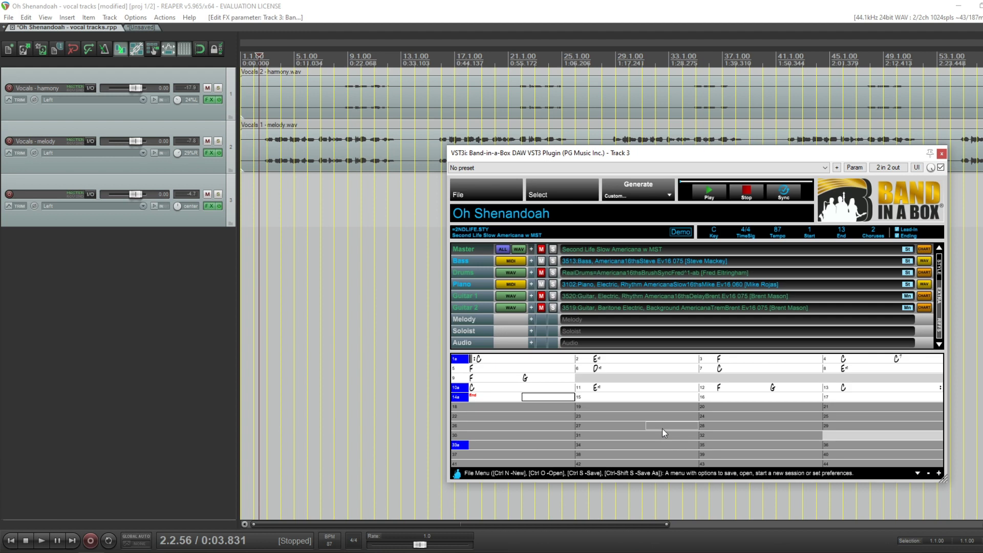
pyautogui.click(260, 261)
pyautogui.press('space')
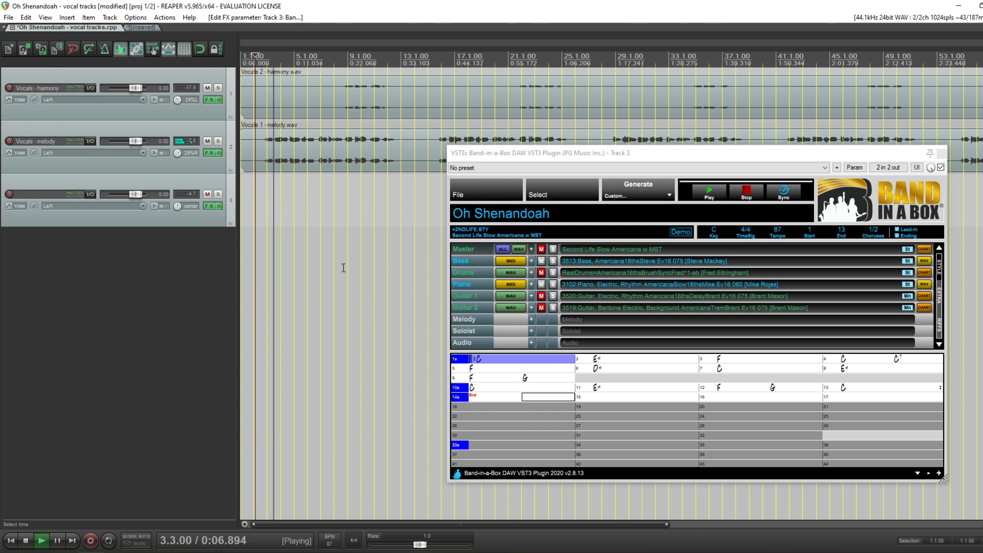
pyautogui.press('space')
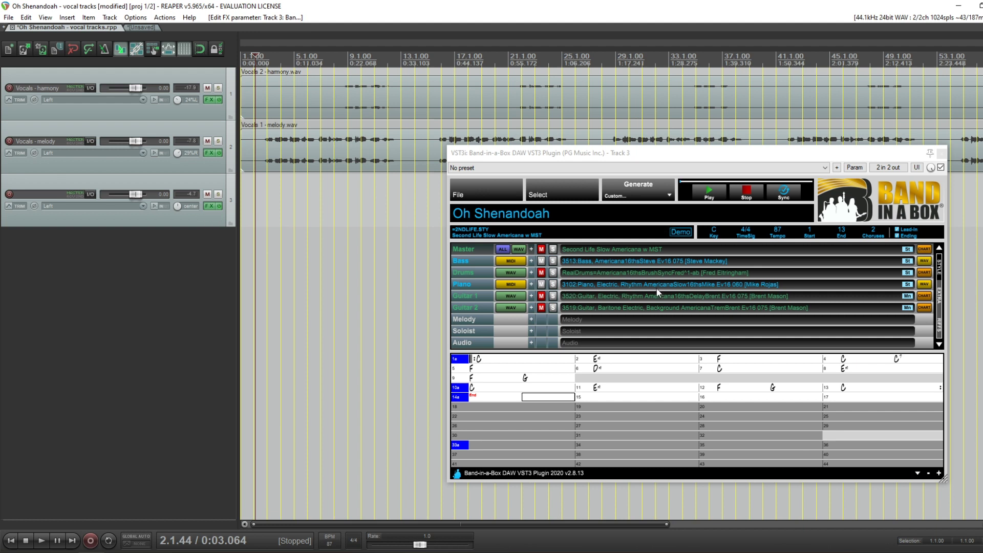
# Add sforzando to track 3 from the recently used FX list
pyautogui.rightClick(210, 207)
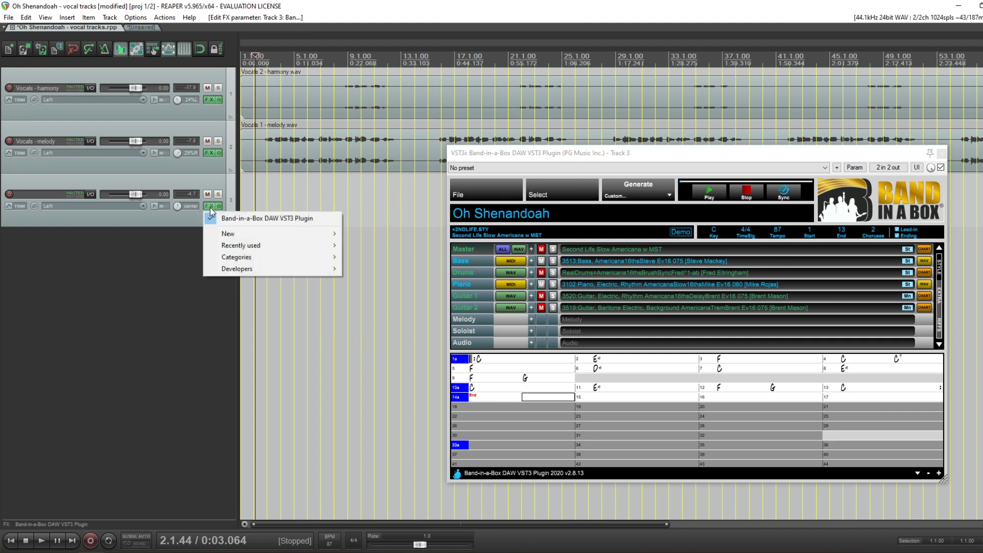
pyautogui.moveTo(271, 246)
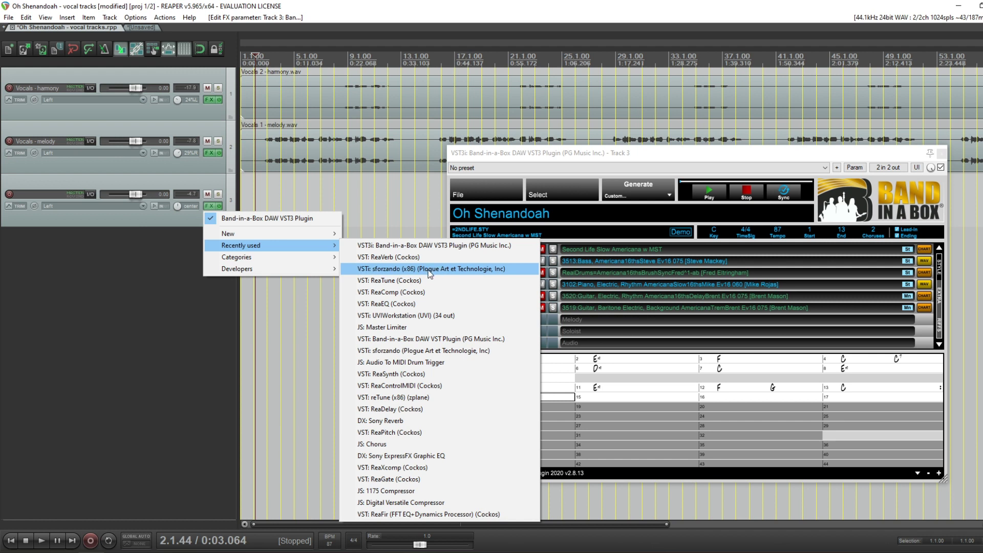
pyautogui.click(428, 270)
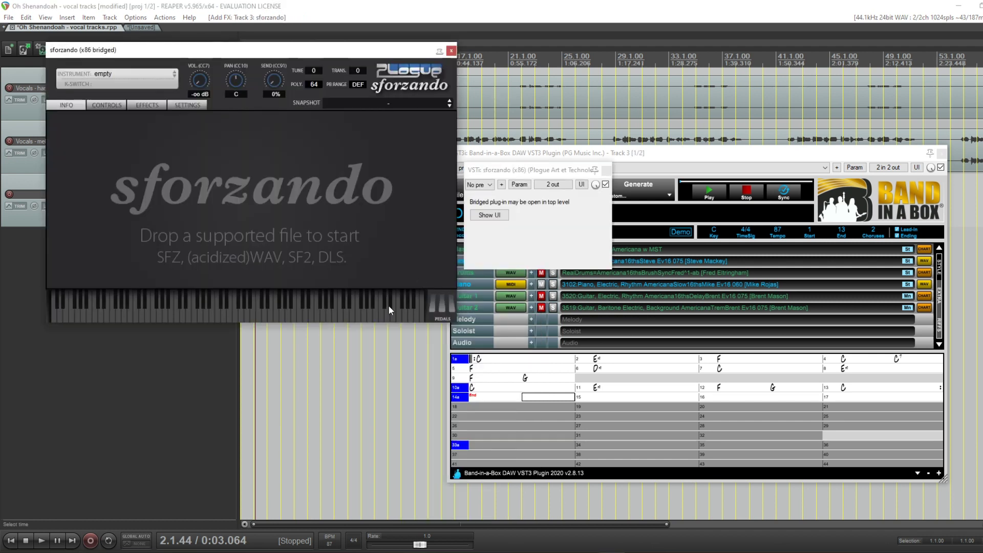
pyautogui.click(607, 171)
pyautogui.moveTo(206, 50); pyautogui.dragTo(370, 214)
# Load the Band-in-a-Box Sounds > Piano > Vintage Electric Piano instrument in sforzando
pyautogui.click(288, 238)
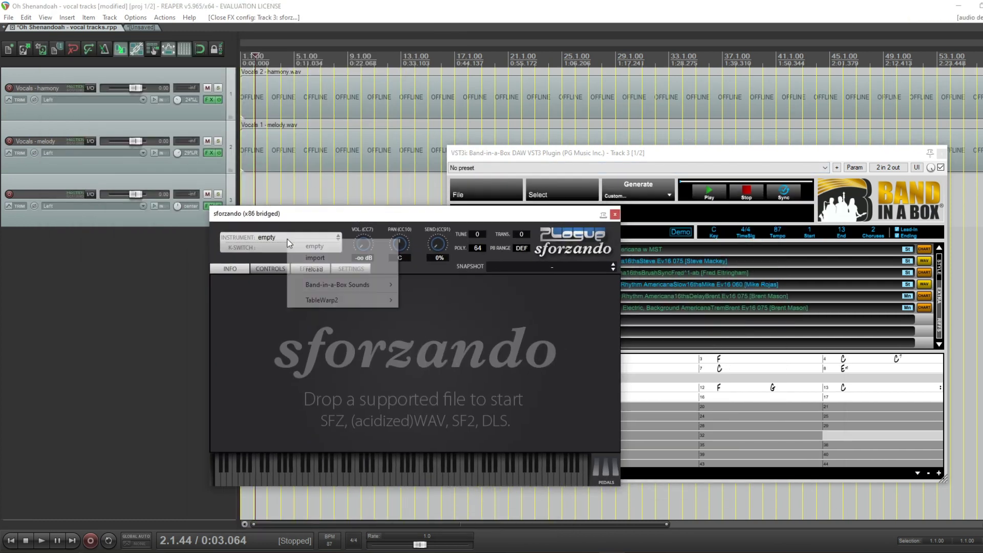
pyautogui.moveTo(376, 287)
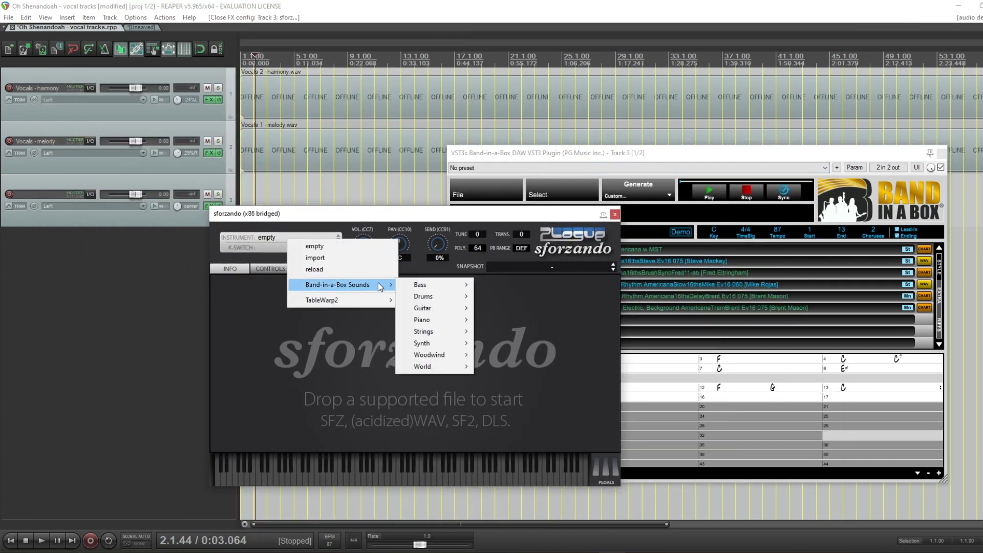
pyautogui.moveTo(449, 321)
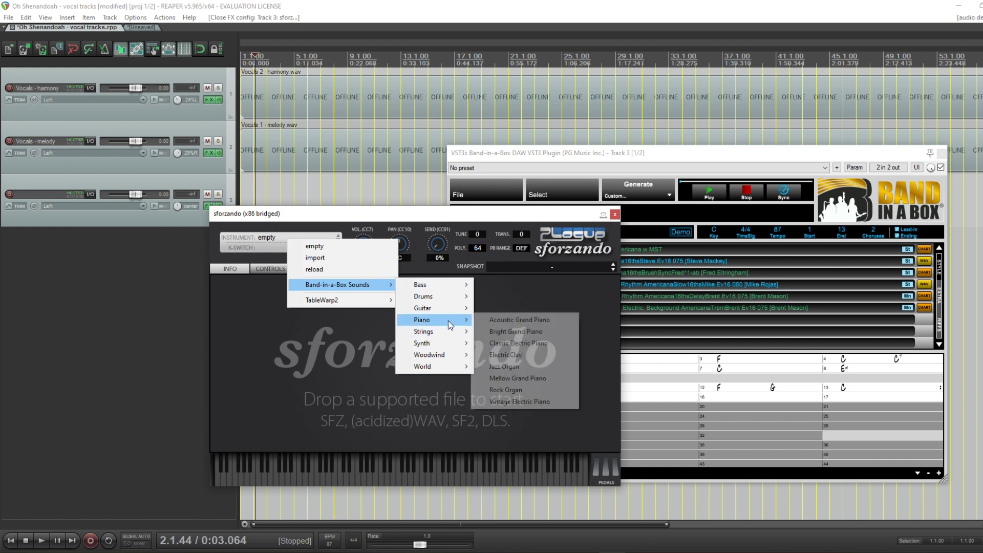
pyautogui.click(539, 402)
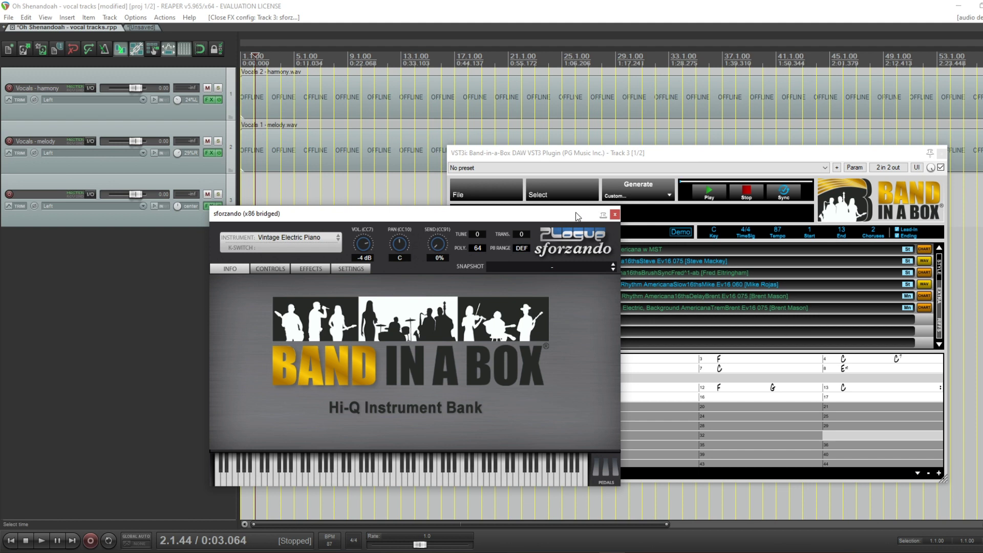
pyautogui.moveTo(564, 214); pyautogui.dragTo(364, 243)
# Start, stop and restart Oh Shenandoah to hear the Vintage Electric Piano sound
pyautogui.click(262, 205)
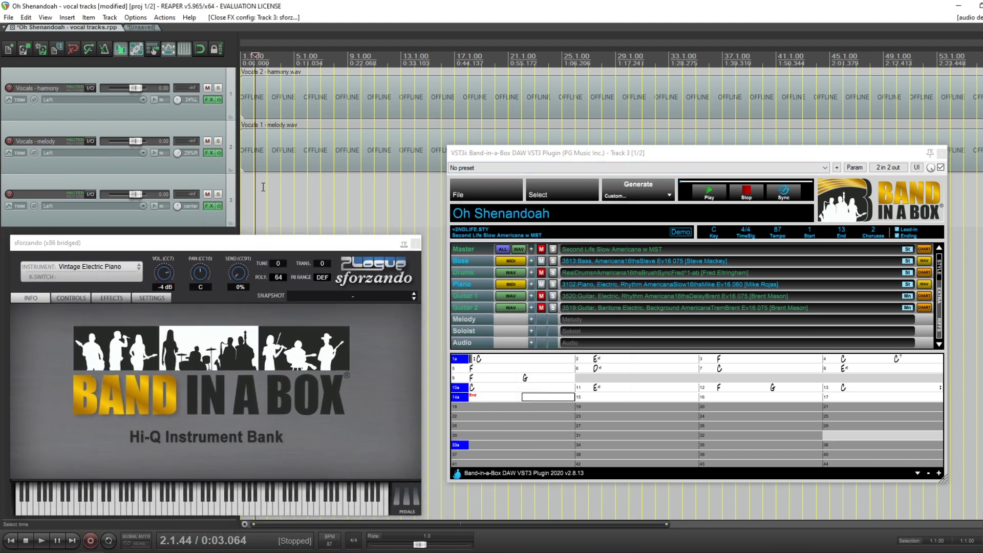
pyautogui.press('space')
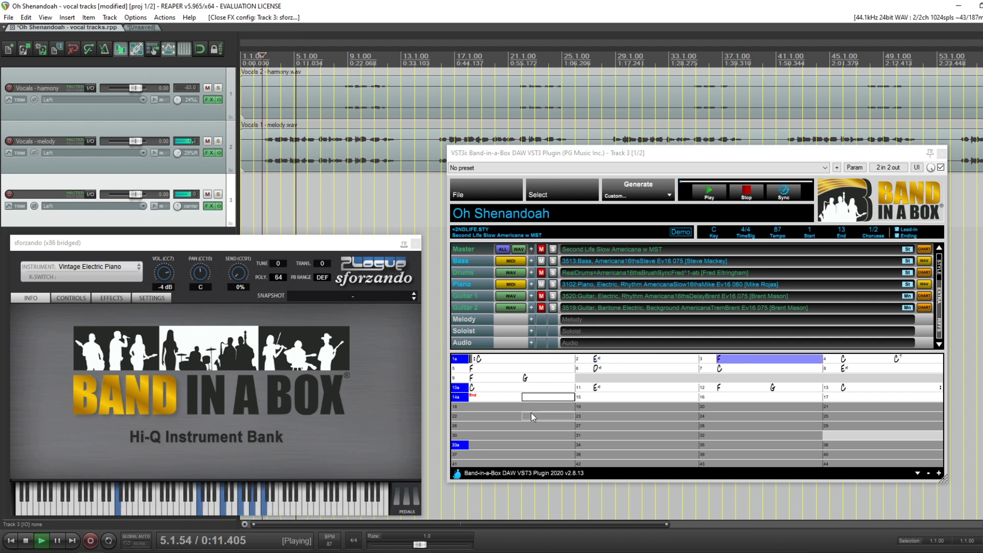
pyautogui.press('space')
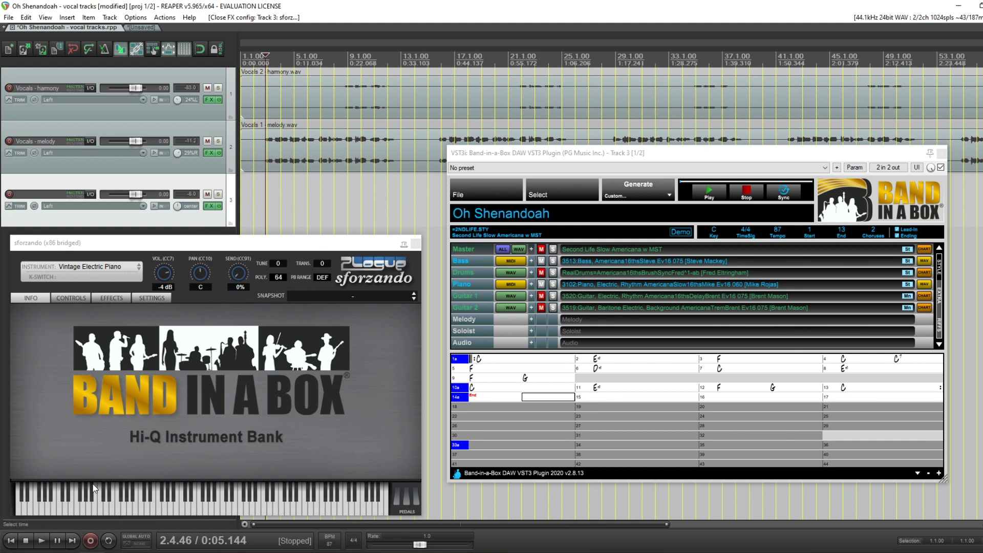
pyautogui.press('space')
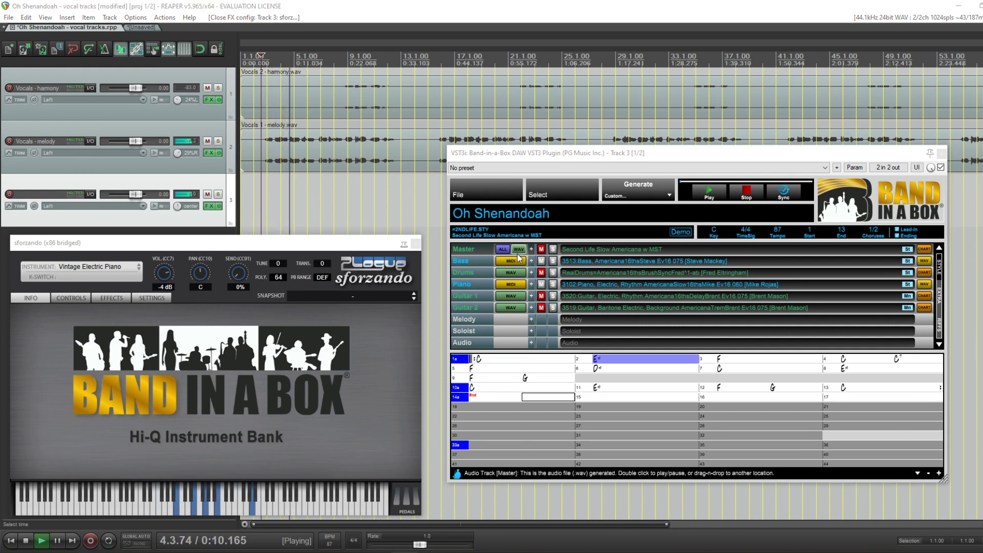
# Solo the Bass part, jump to bar 6, unsolo it, and close the sforzando window
pyautogui.click(553, 261)
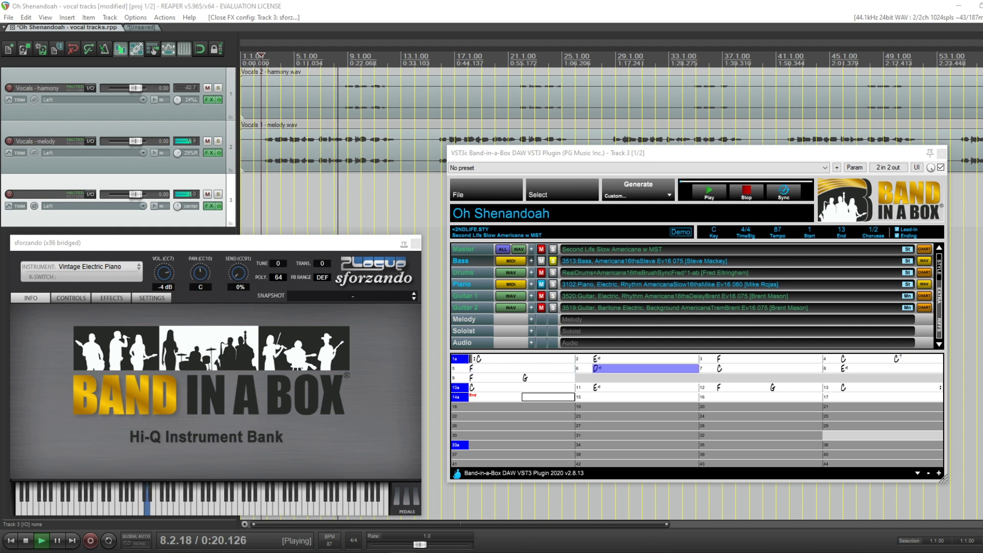
pyautogui.click(312, 59)
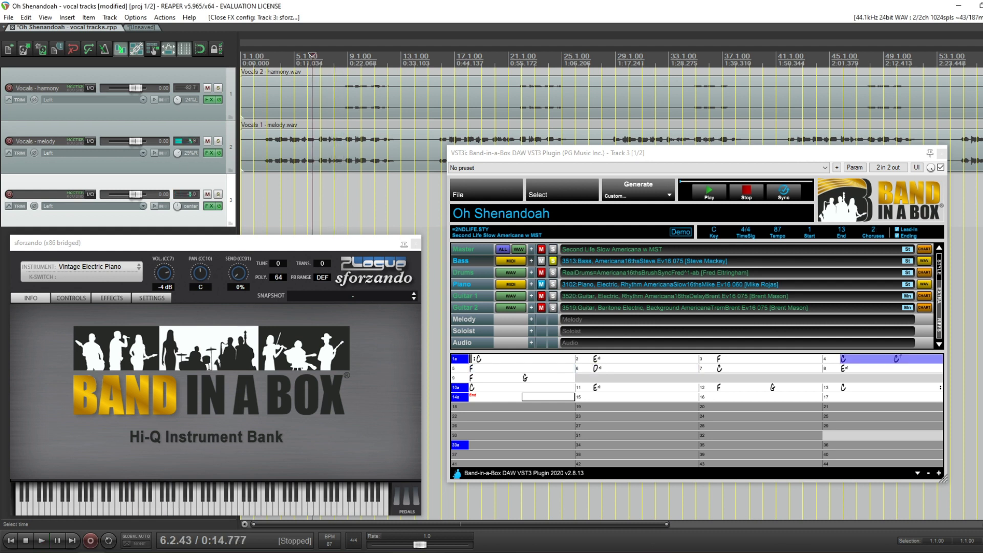
pyautogui.click(553, 261)
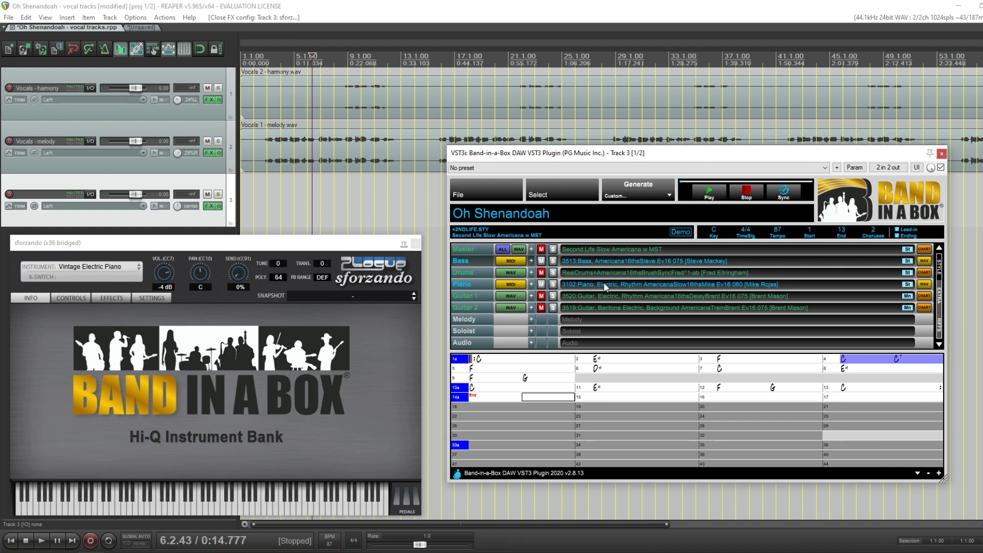
pyautogui.click(415, 244)
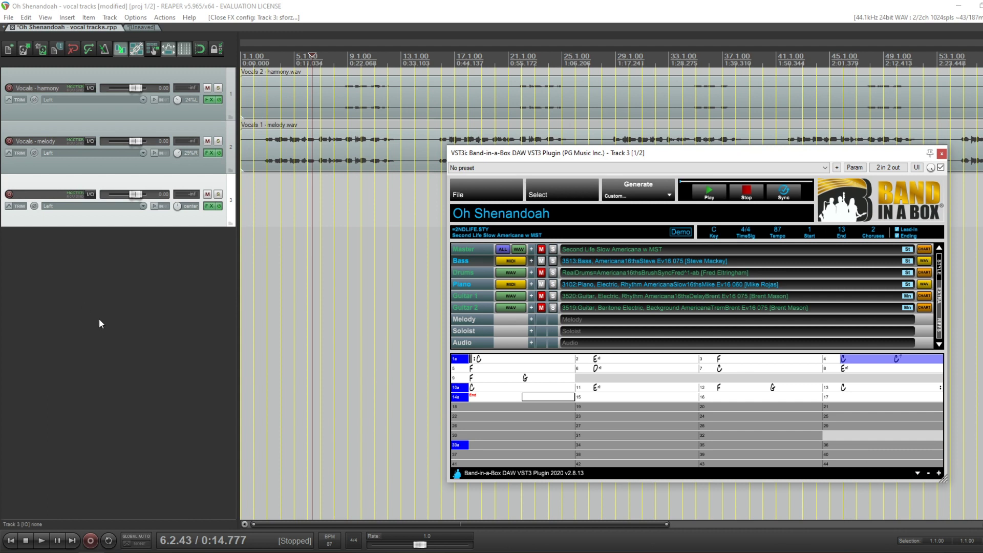
# Unmute the Drums, Guitar 1 and Guitar 2 parts in Band-in-a-Box
pyautogui.click(541, 273)
pyautogui.click(542, 296)
pyautogui.click(541, 307)
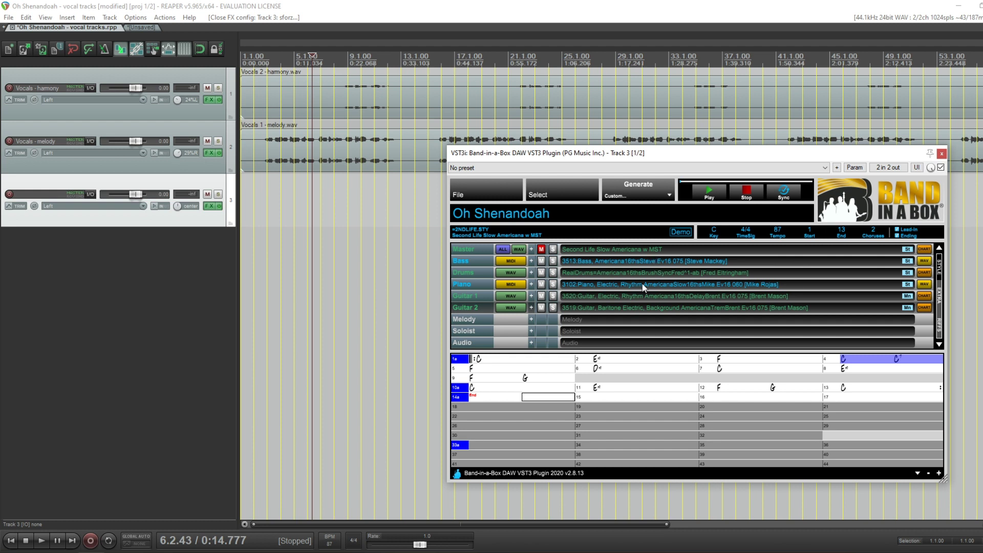
# Add two new tracks named bass and keys, then bring up the bass track's FX menu
pyautogui.rightClick(70, 250)
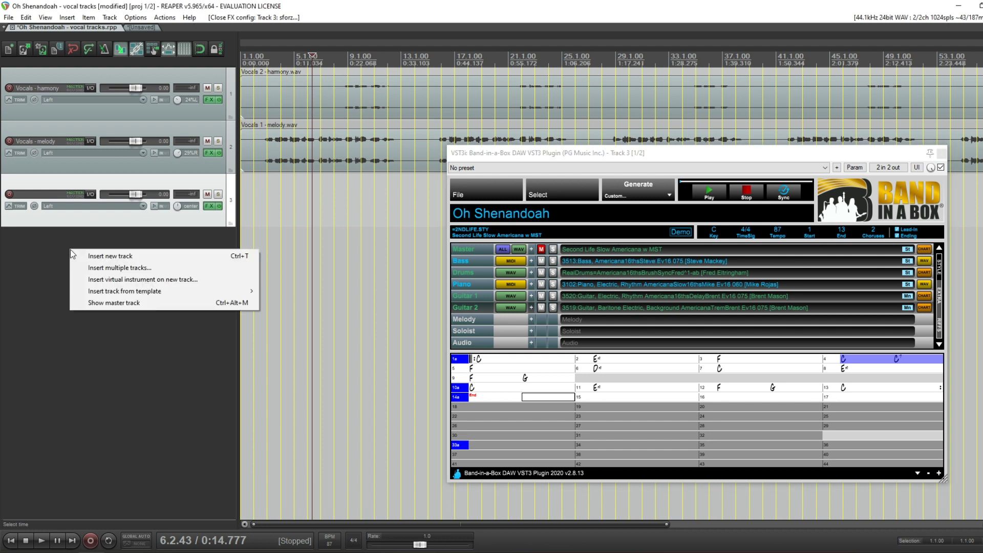
pyautogui.click(110, 267)
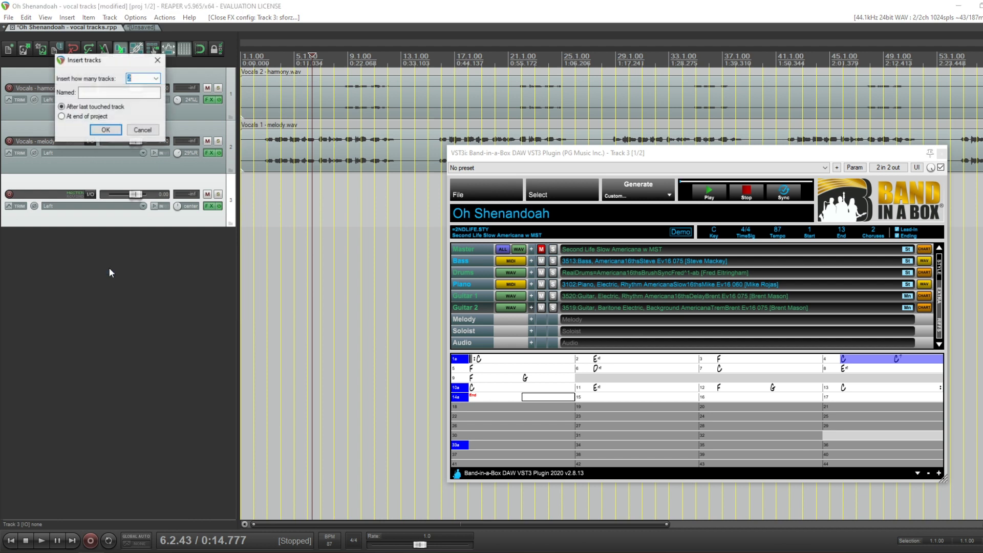
pyautogui.click(106, 130)
pyautogui.doubleClick(49, 249)
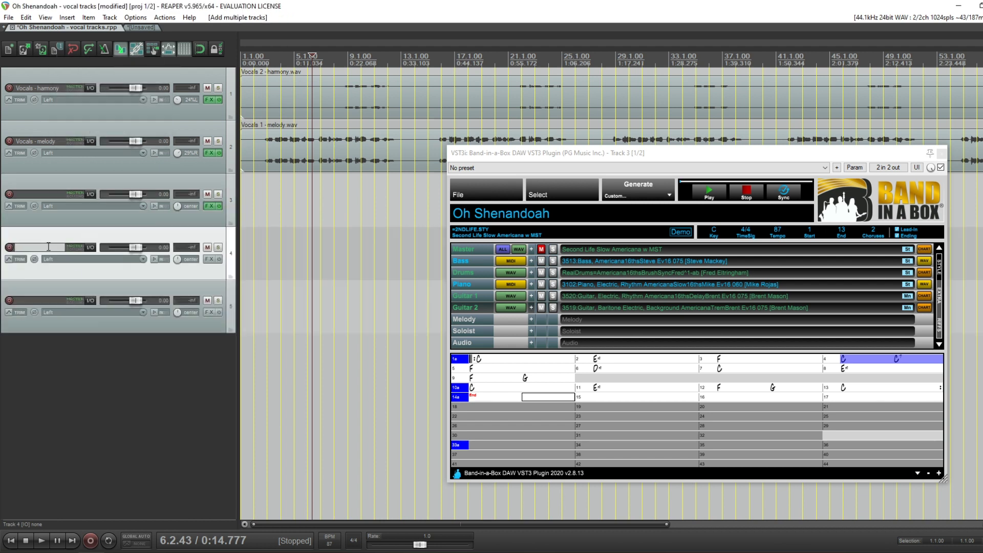
pyautogui.doubleClick(36, 302)
pyautogui.write('keys')
pyautogui.press('Return')
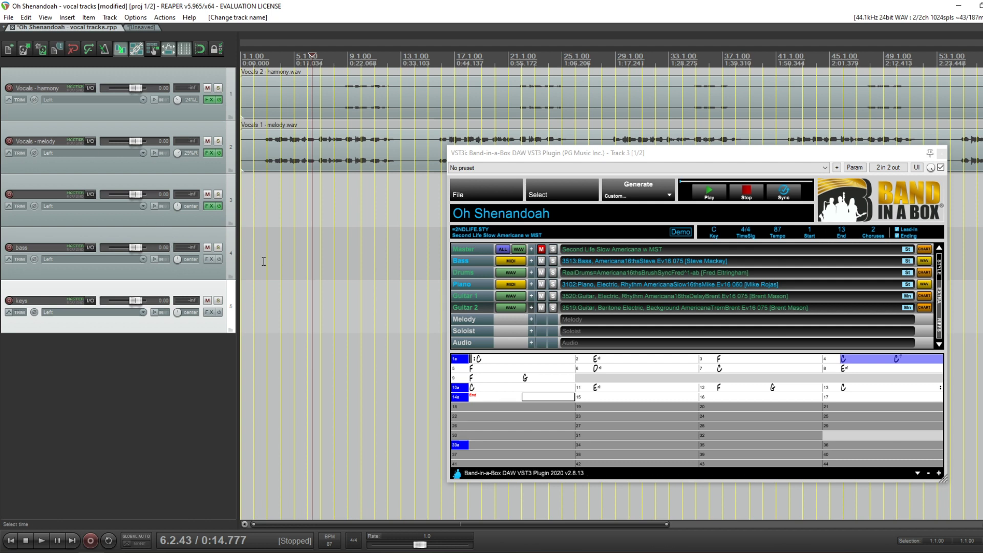
pyautogui.rightClick(208, 260)
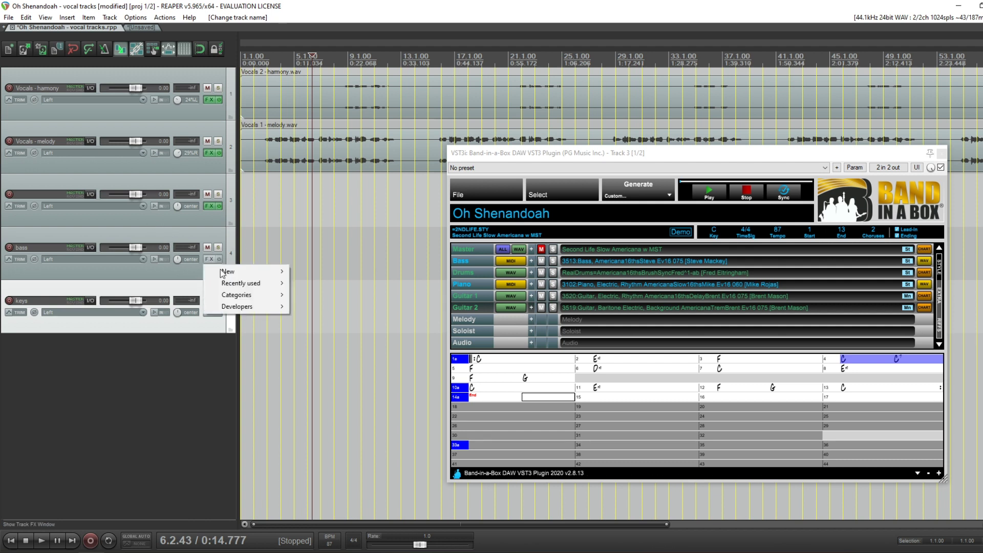
# Add sforzando to the bass track with the Band-in-a-Box Acoustic Bass N instrument, then close it
pyautogui.moveTo(241, 286)
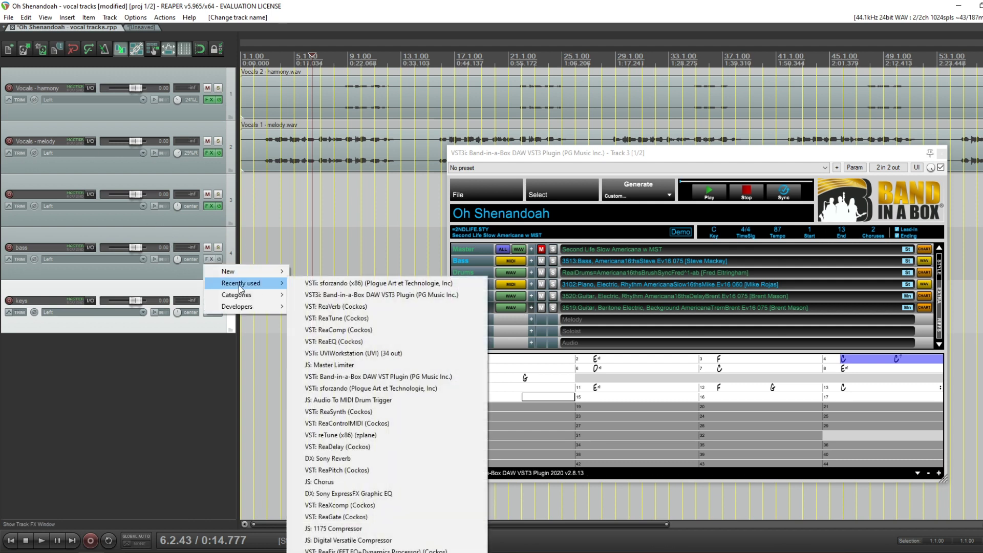
pyautogui.click(342, 283)
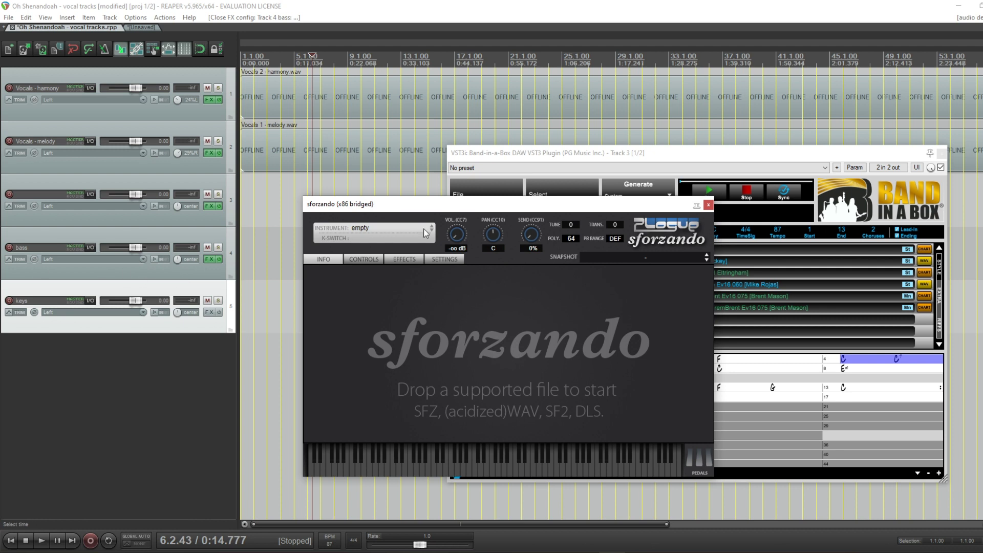
pyautogui.click(361, 230)
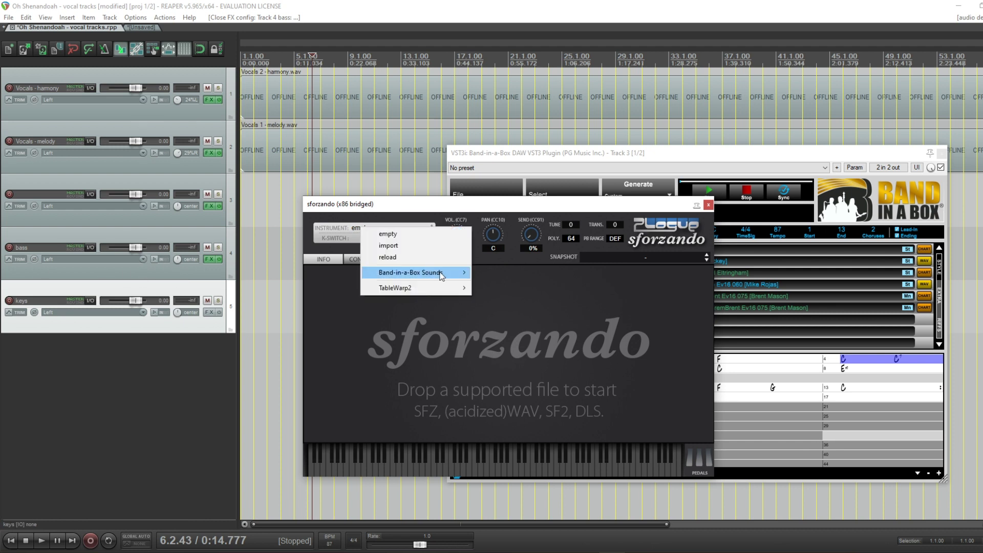
pyautogui.moveTo(450, 273)
pyautogui.moveTo(530, 274)
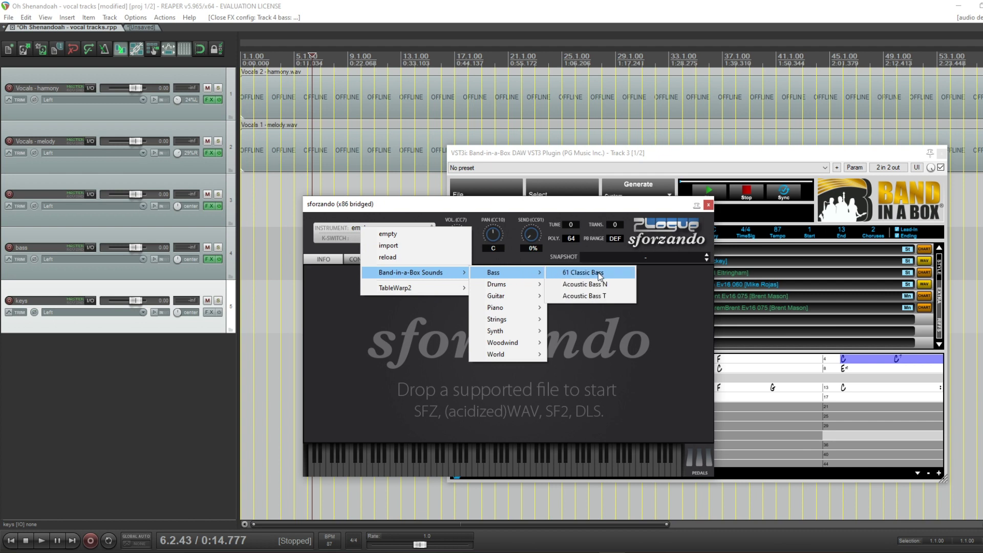
pyautogui.click(554, 284)
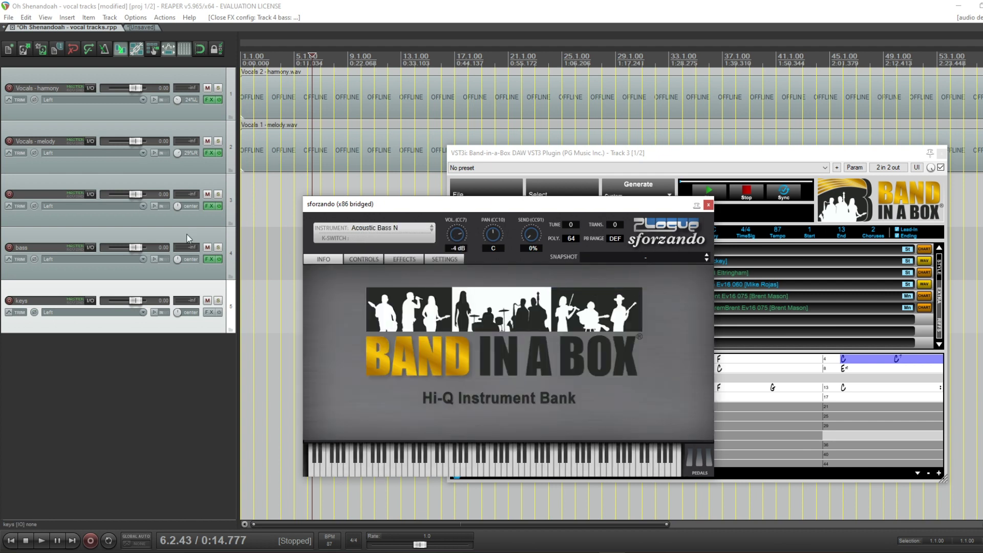
pyautogui.click(79, 242)
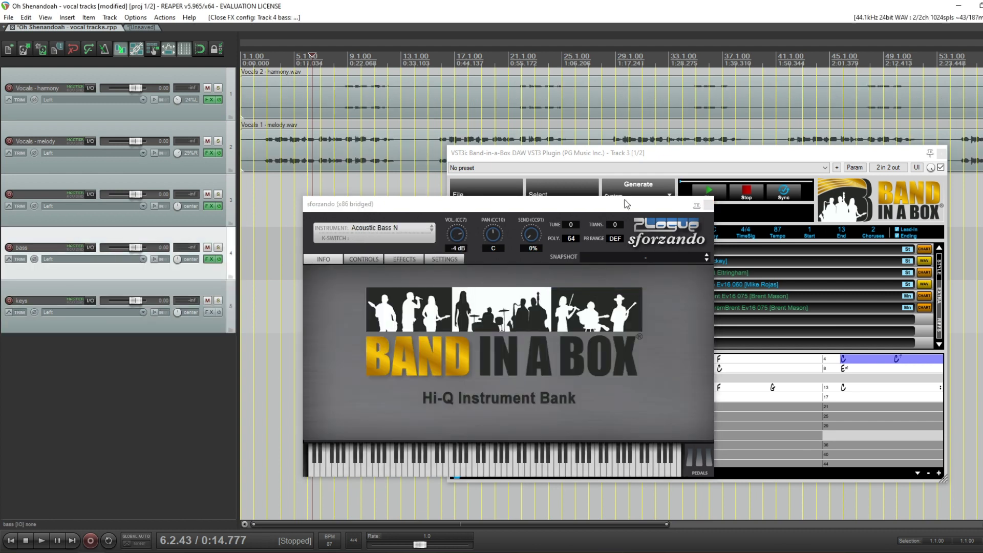
pyautogui.click(708, 204)
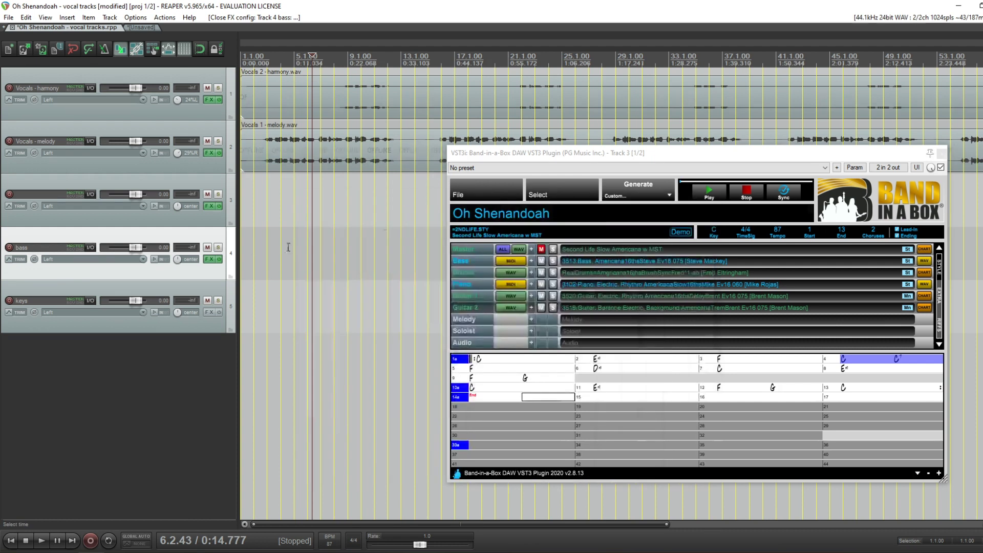
pyautogui.rightClick(213, 315)
# Add sforzando to the keys track loaded with Band-in-a-Box Acoustic Grand Piano, then close its windows
pyautogui.moveTo(259, 329)
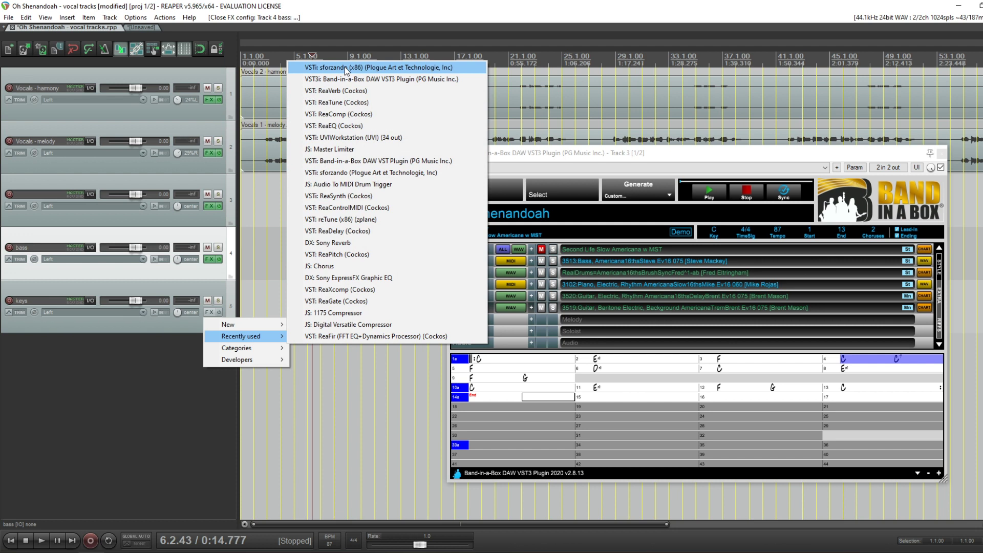
pyautogui.click(345, 67)
pyautogui.click(134, 102)
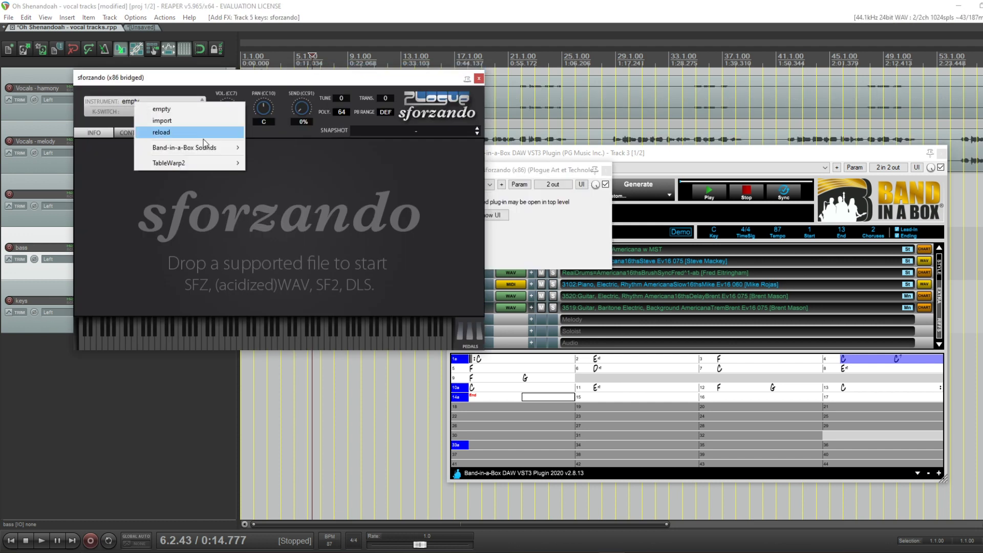
pyautogui.moveTo(194, 148)
pyautogui.moveTo(300, 187)
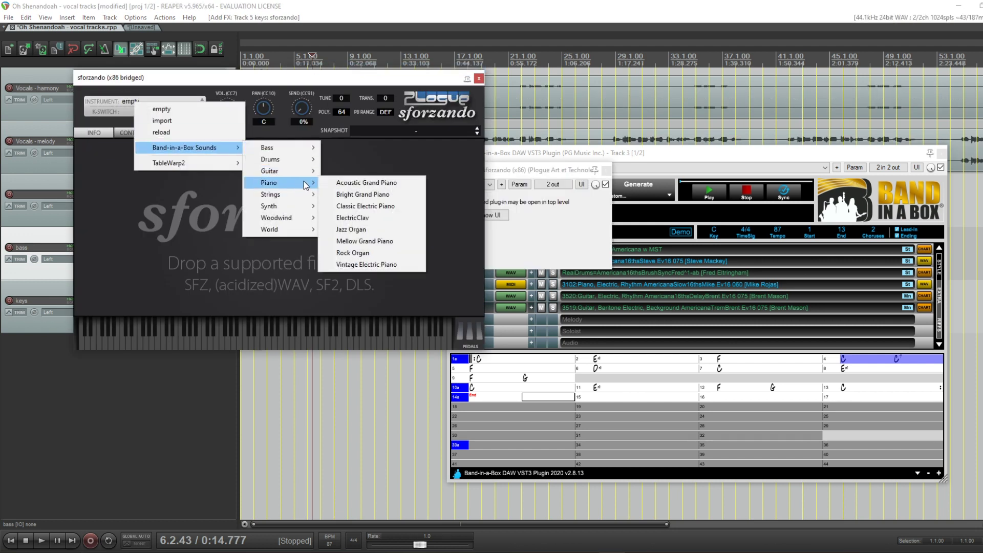
pyautogui.click(371, 181)
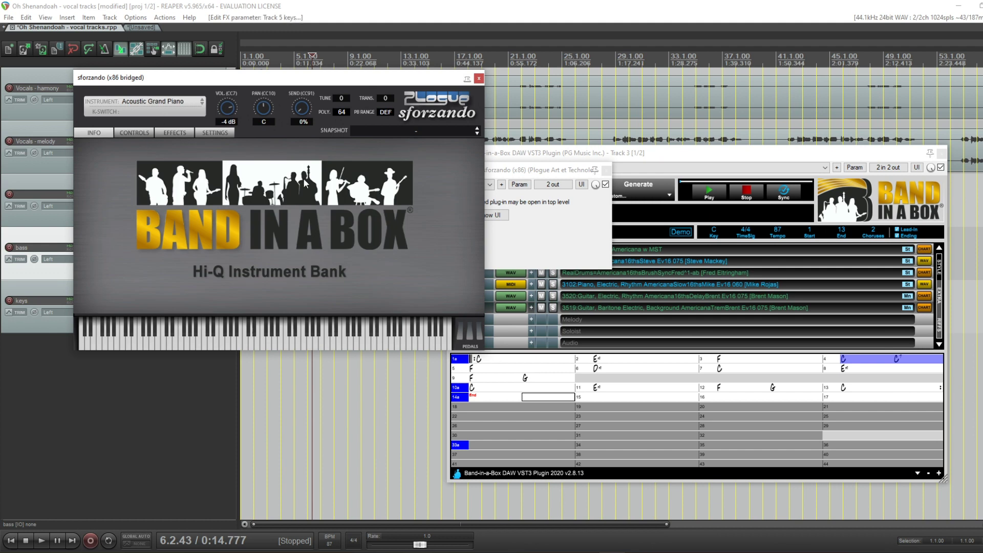
pyautogui.click(480, 78)
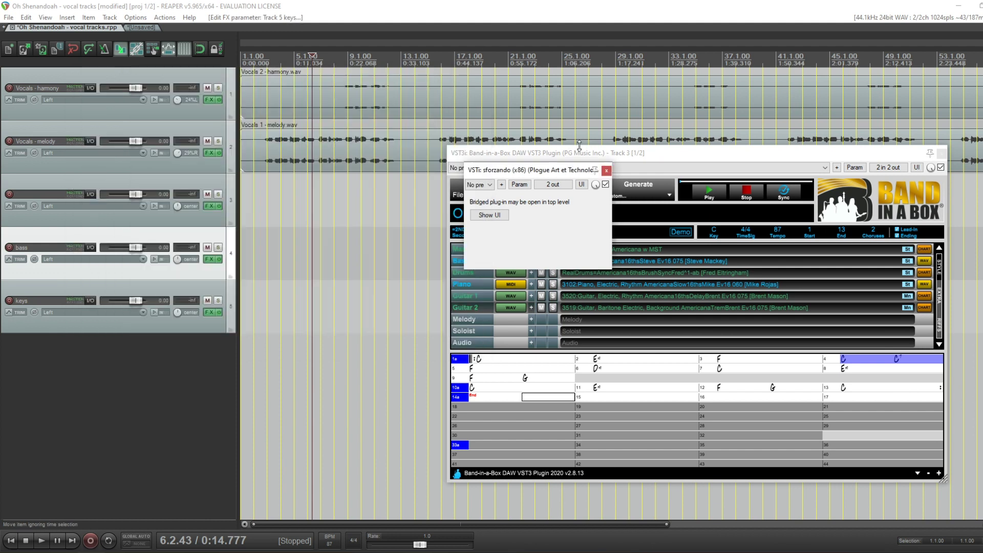
pyautogui.click(606, 171)
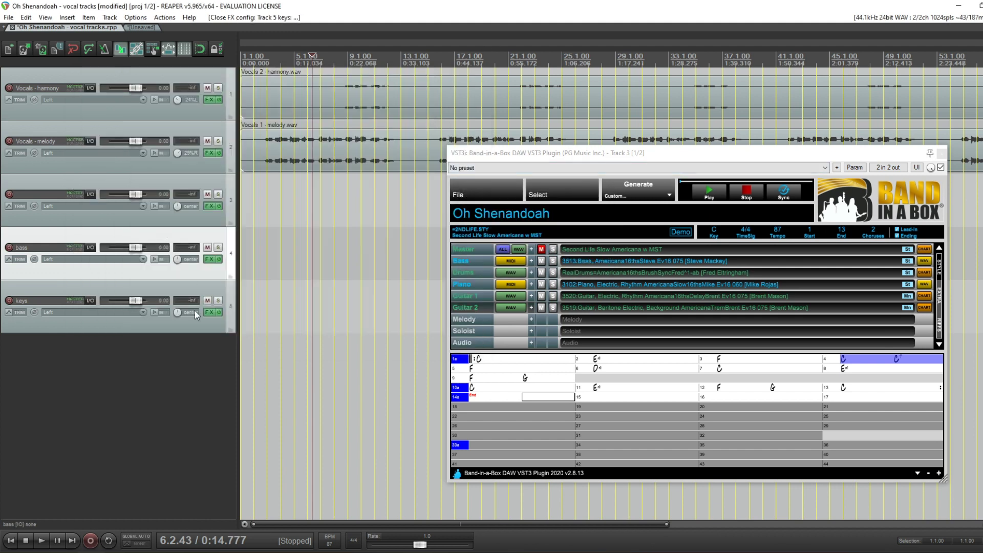
# Select track 3, the Band-in-a-Box track, and widen the track control panel
pyautogui.click(199, 287)
pyautogui.click(199, 234)
pyautogui.click(211, 295)
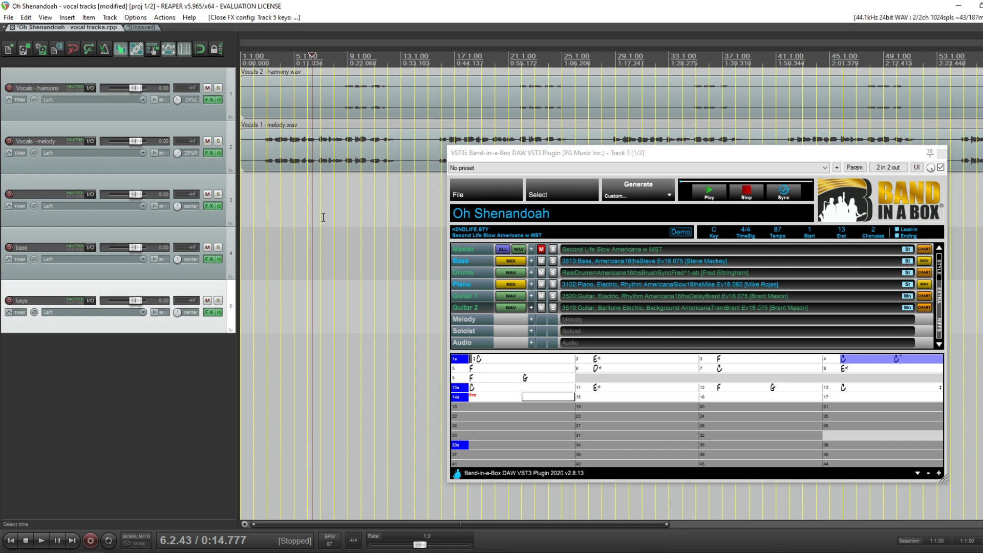
pyautogui.click(195, 183)
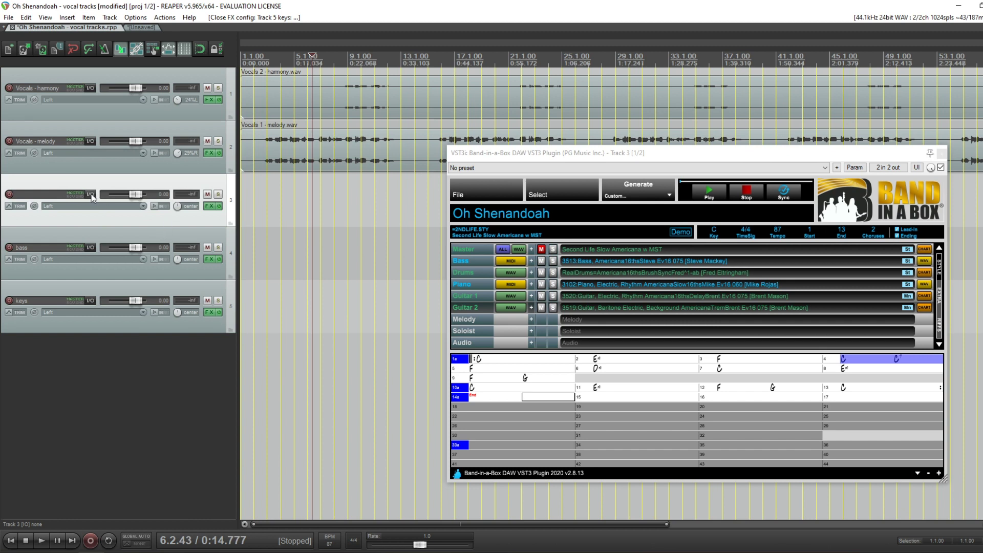
pyautogui.moveTo(239, 204); pyautogui.dragTo(302, 196)
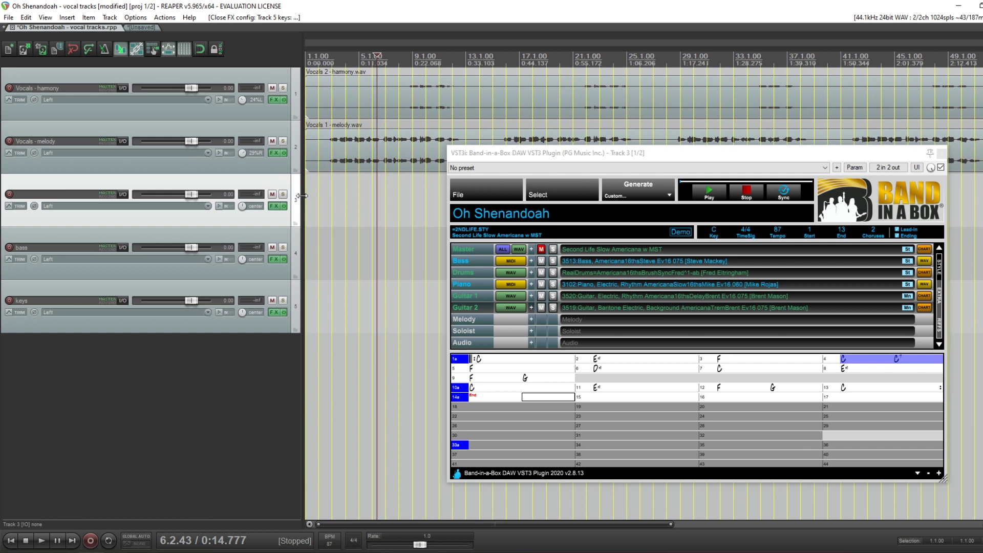
# Add a send from track 3 to 4: bass with Audio set to None and MIDI channel 2
pyautogui.click(123, 196)
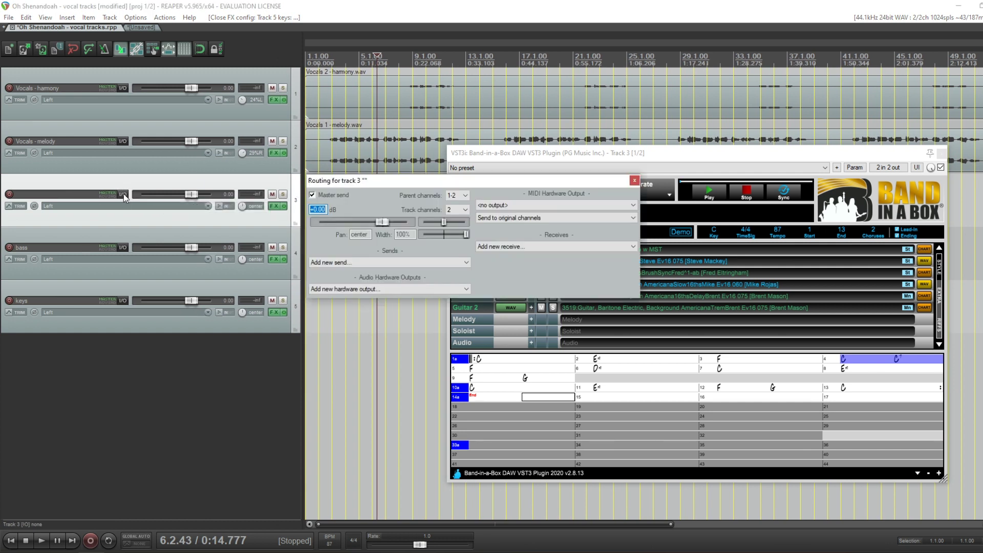
pyautogui.moveTo(380, 180); pyautogui.dragTo(266, 323)
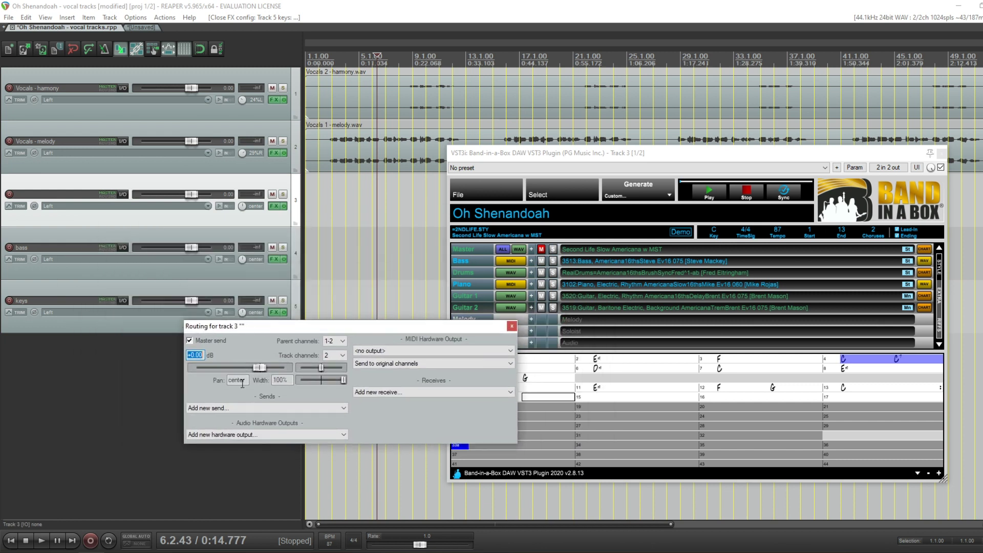
pyautogui.click(219, 409)
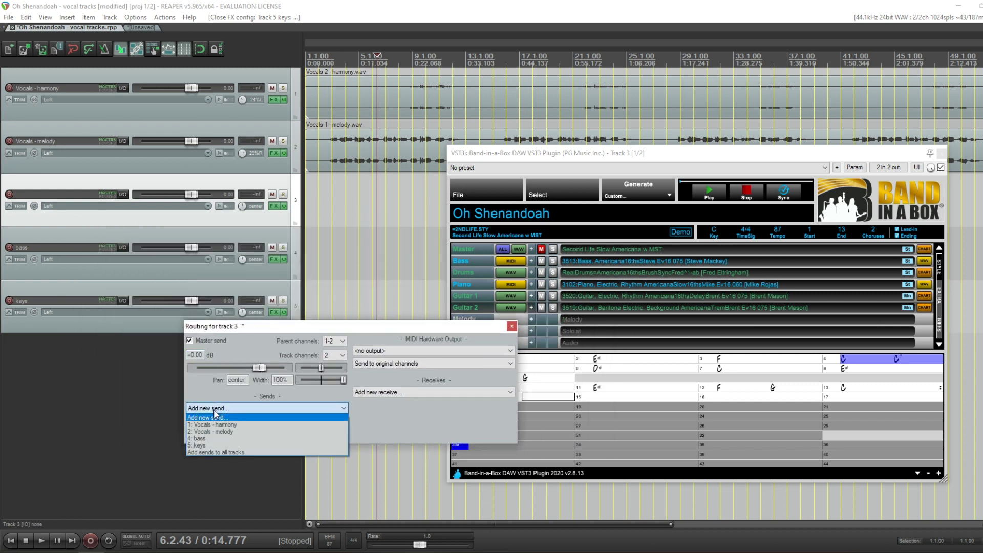
pyautogui.click(199, 439)
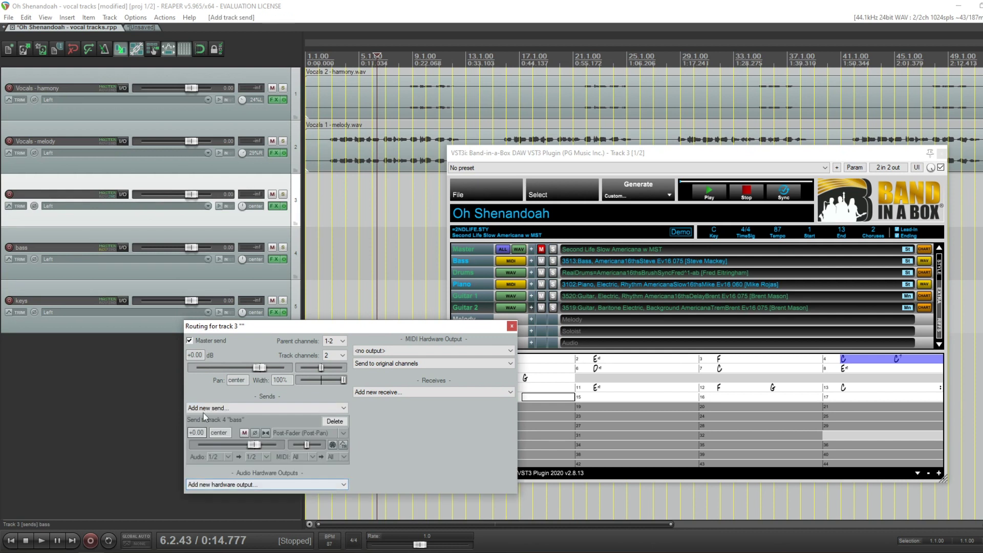
pyautogui.click(214, 457)
pyautogui.click(213, 466)
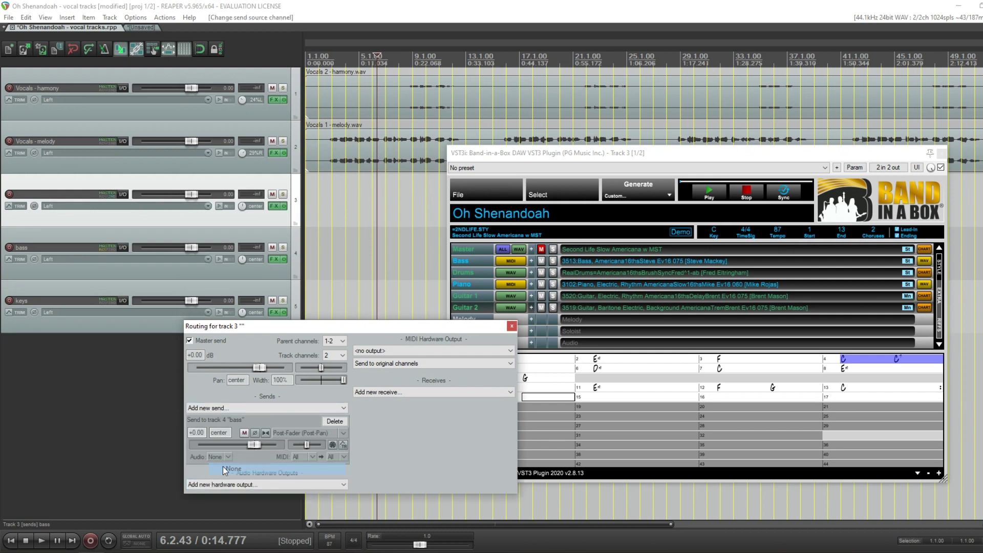
pyautogui.click(313, 457)
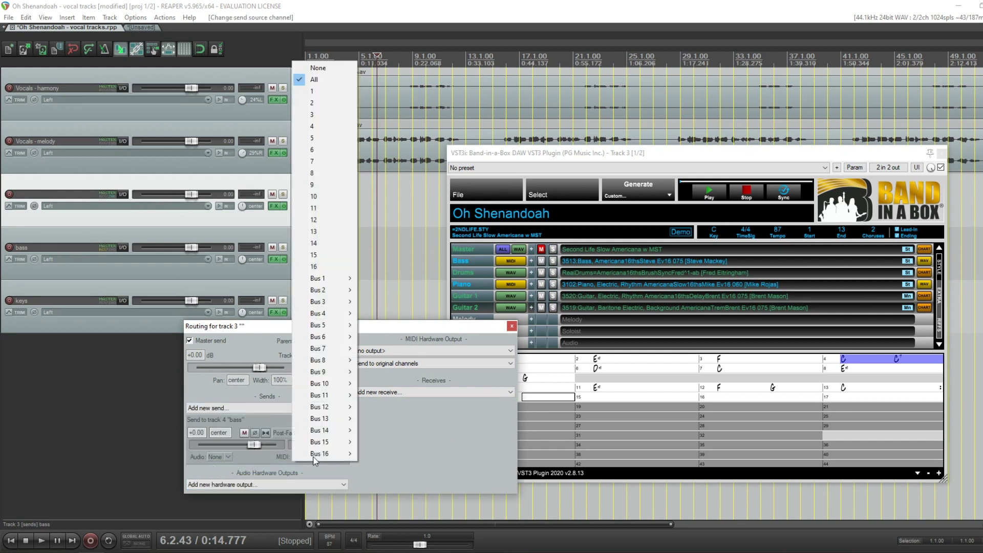
pyautogui.moveTo(315, 455)
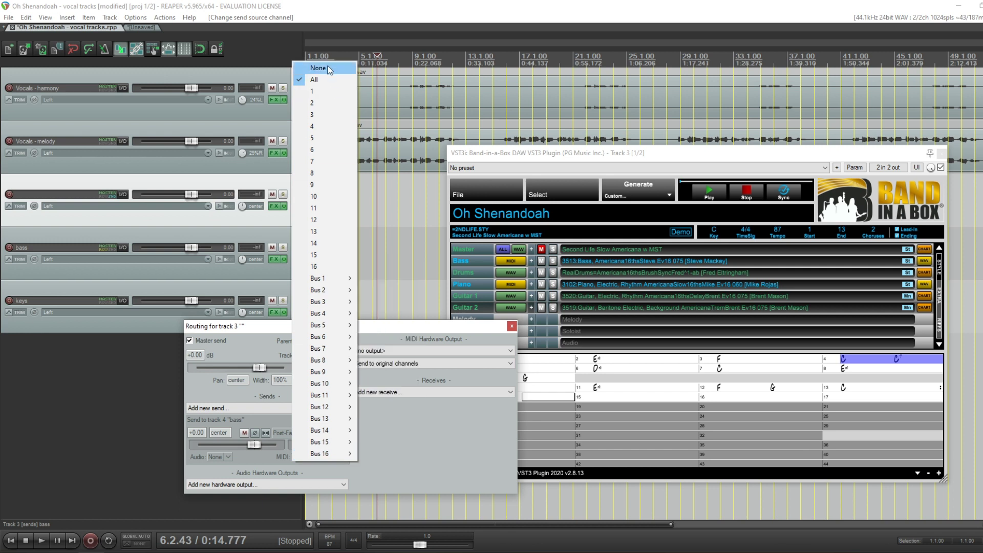
pyautogui.click(322, 104)
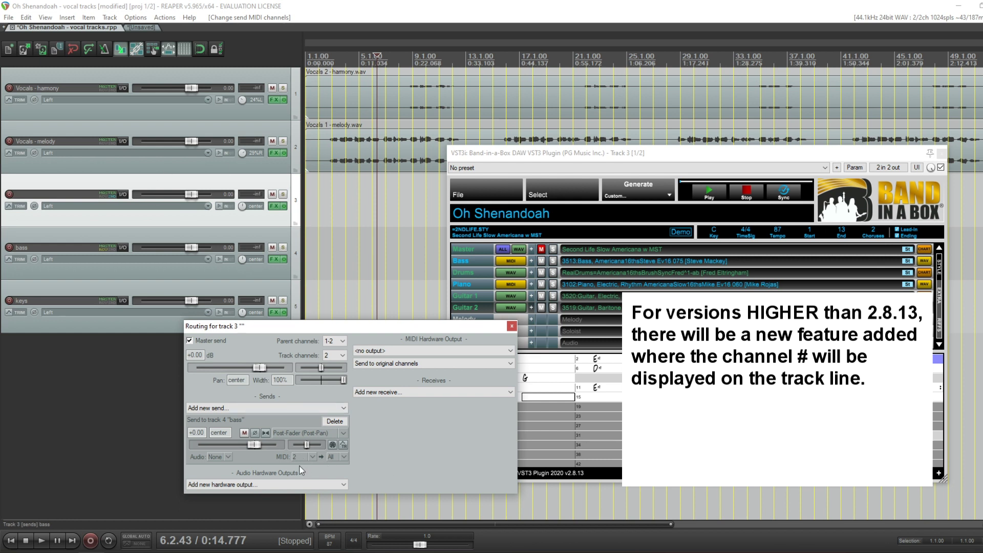
# Add a send from track 3 to 5: keys with Audio None and MIDI channel 3, then close routing
pyautogui.click(306, 409)
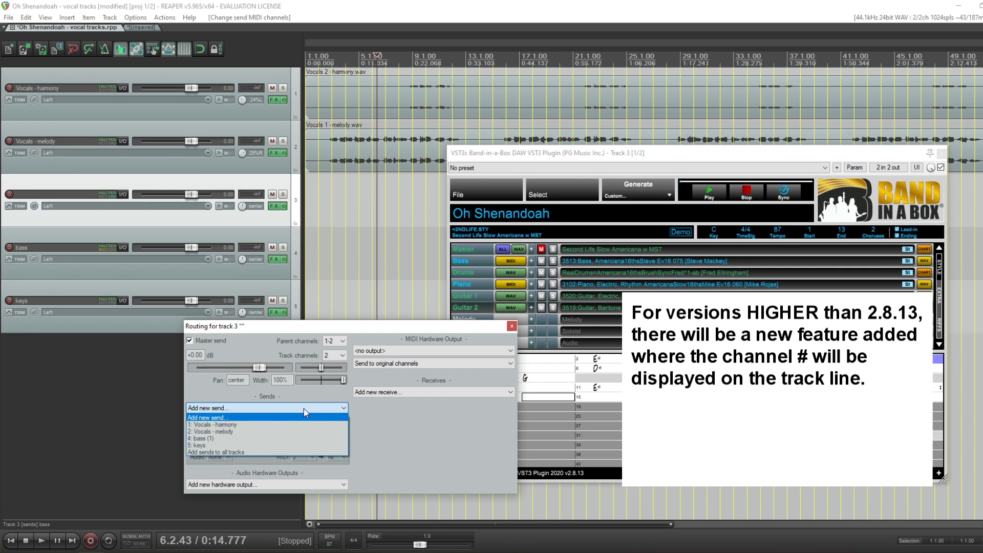
pyautogui.click(202, 445)
pyautogui.moveTo(301, 328); pyautogui.dragTo(293, 245)
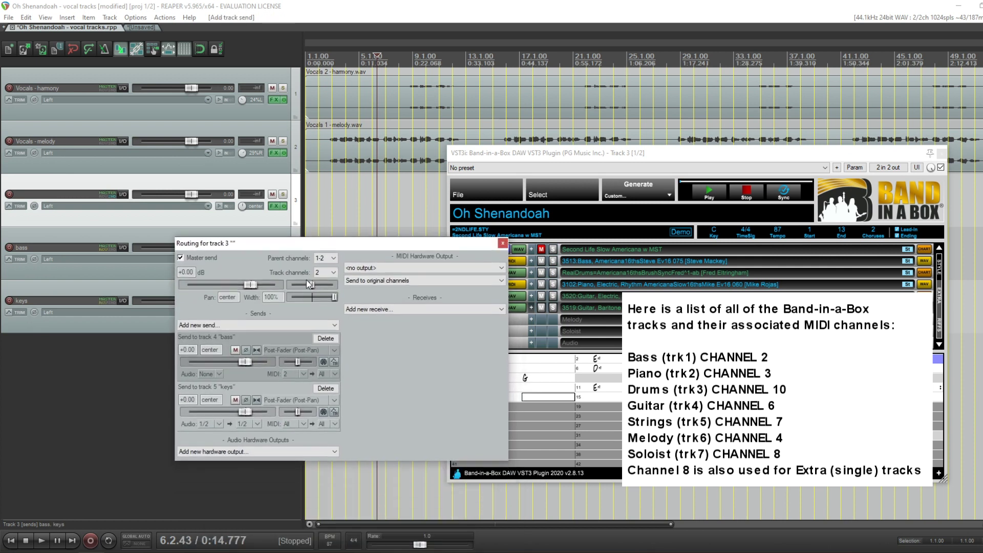
pyautogui.click(208, 423)
pyautogui.click(219, 435)
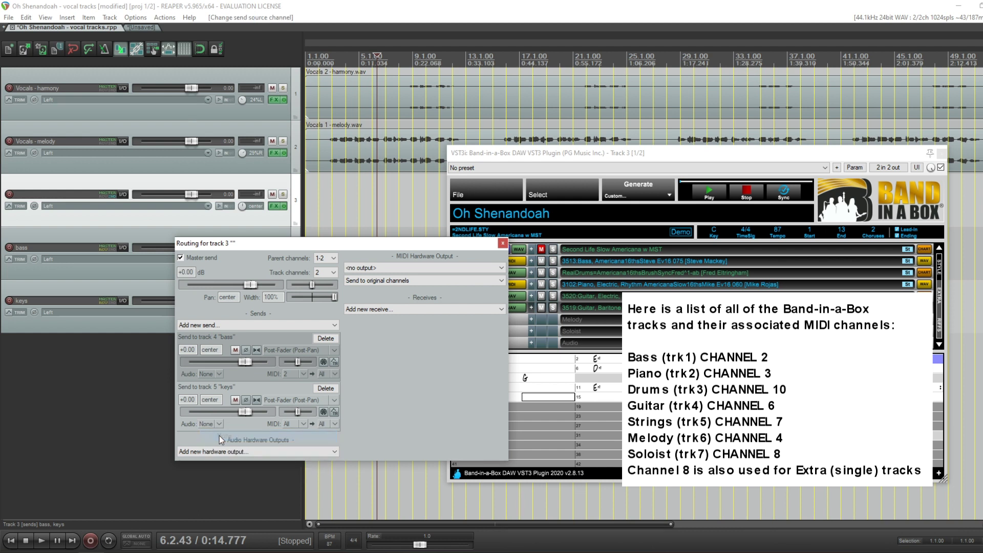
pyautogui.click(304, 423)
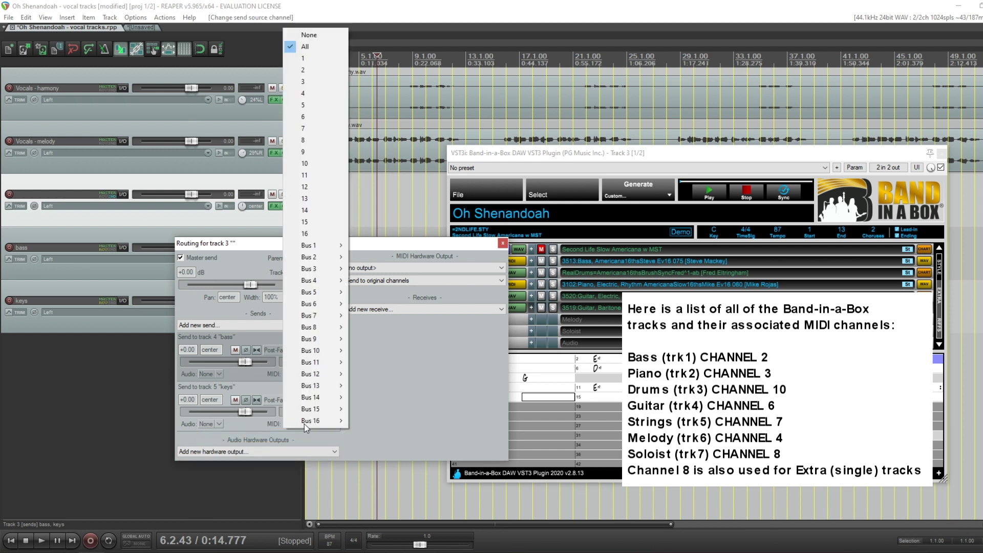
pyautogui.click(306, 82)
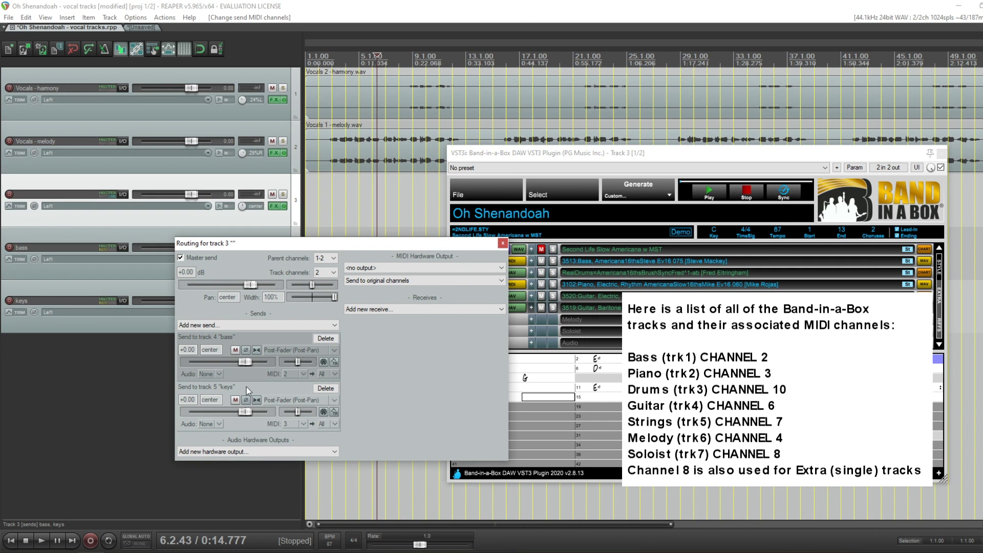
pyautogui.click(503, 243)
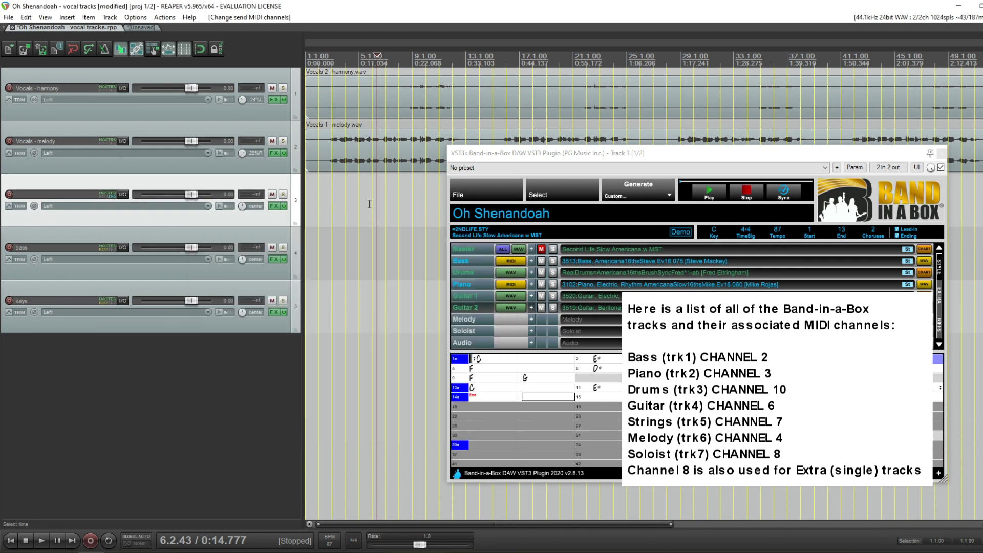
# Bypass sforzando in track 3's effects chain and close the FX: Track 3 window
pyautogui.click(274, 206)
pyautogui.click(473, 204)
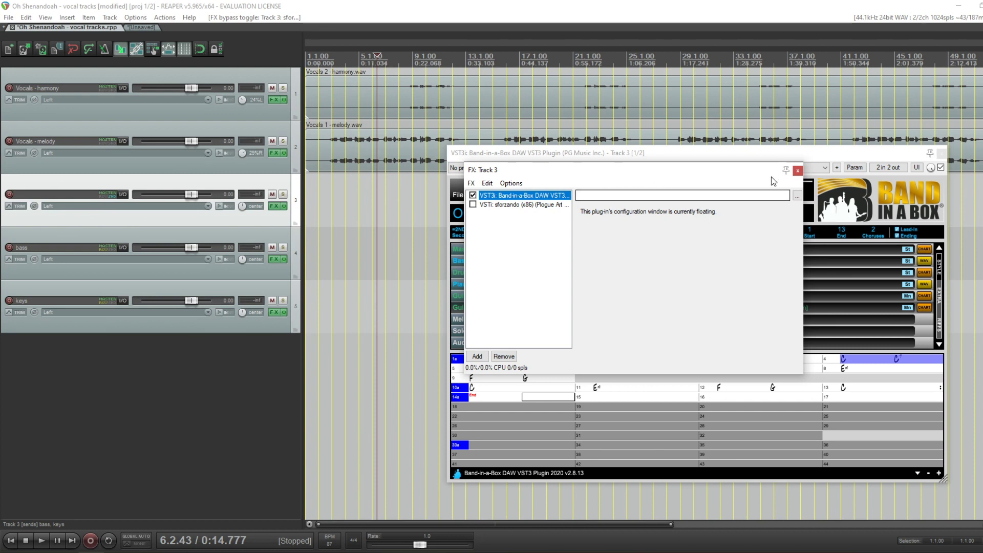
pyautogui.click(798, 171)
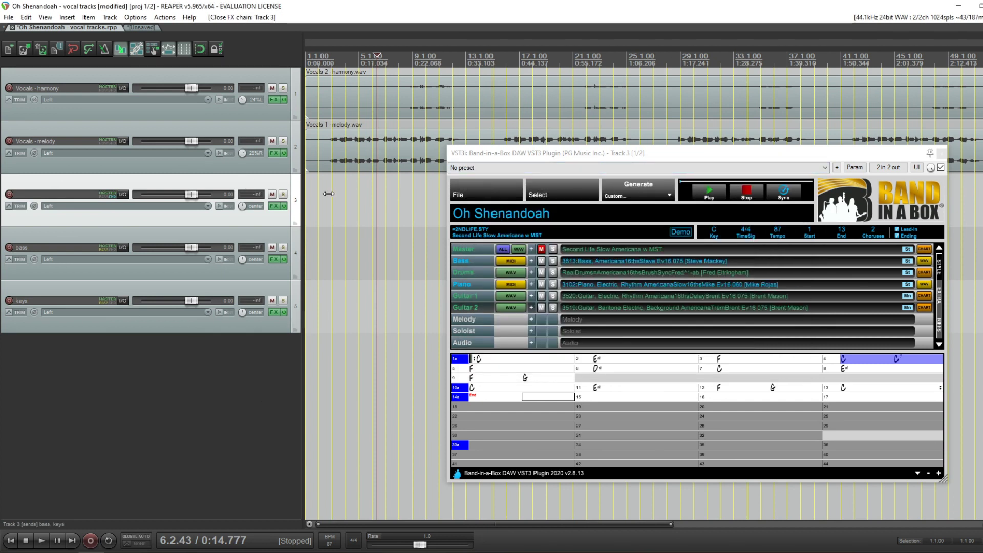
# Place the cursor near the song start and audition Piano, Guitar 2 and Drums solos in Band-in-a-Box
pyautogui.click(318, 372)
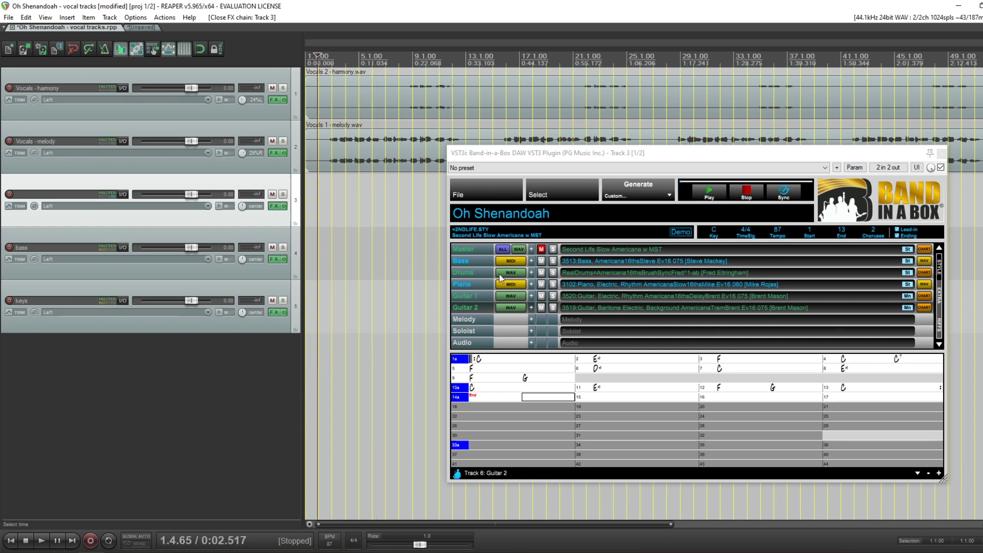
pyautogui.click(553, 285)
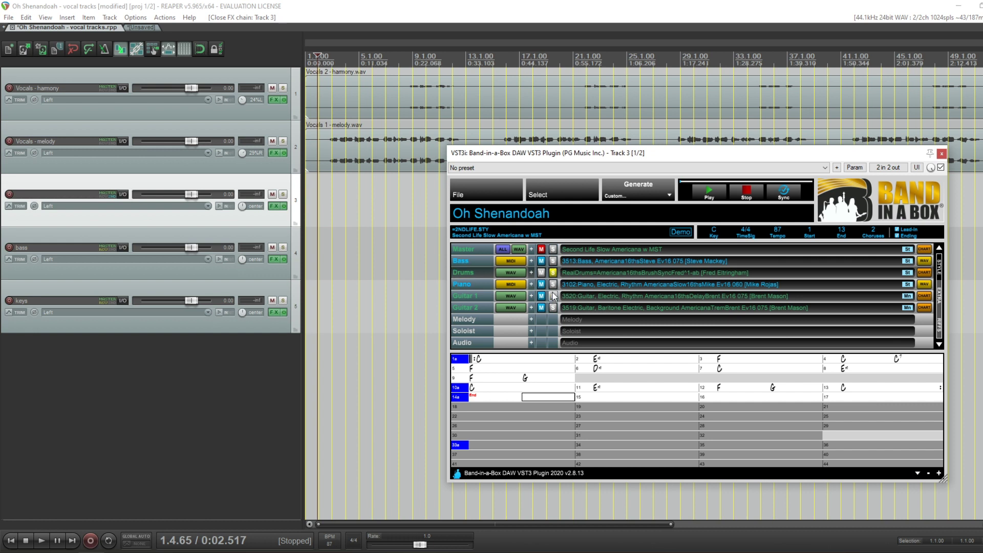
pyautogui.click(553, 308)
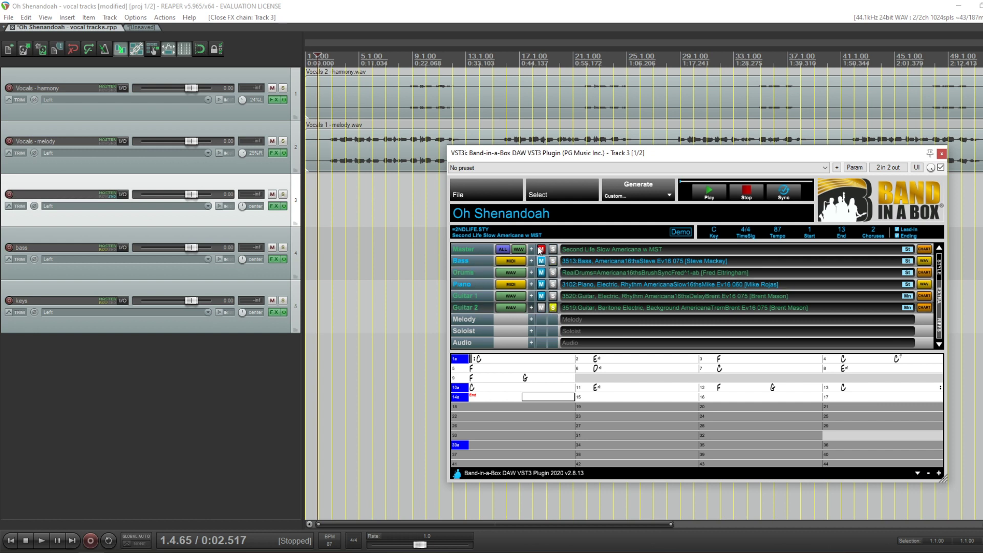
pyautogui.click(553, 296)
pyautogui.click(553, 284)
pyautogui.click(553, 273)
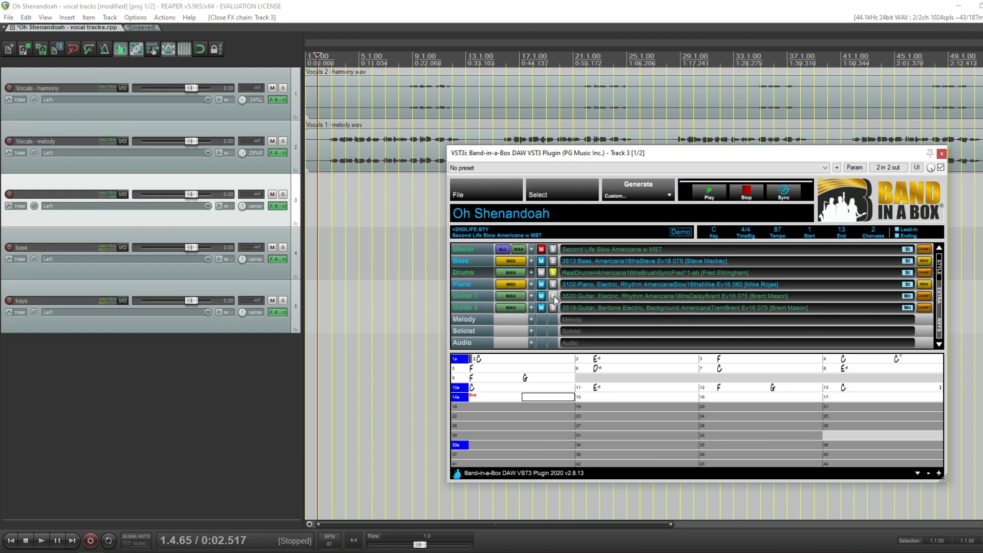
pyautogui.click(553, 296)
pyautogui.click(553, 308)
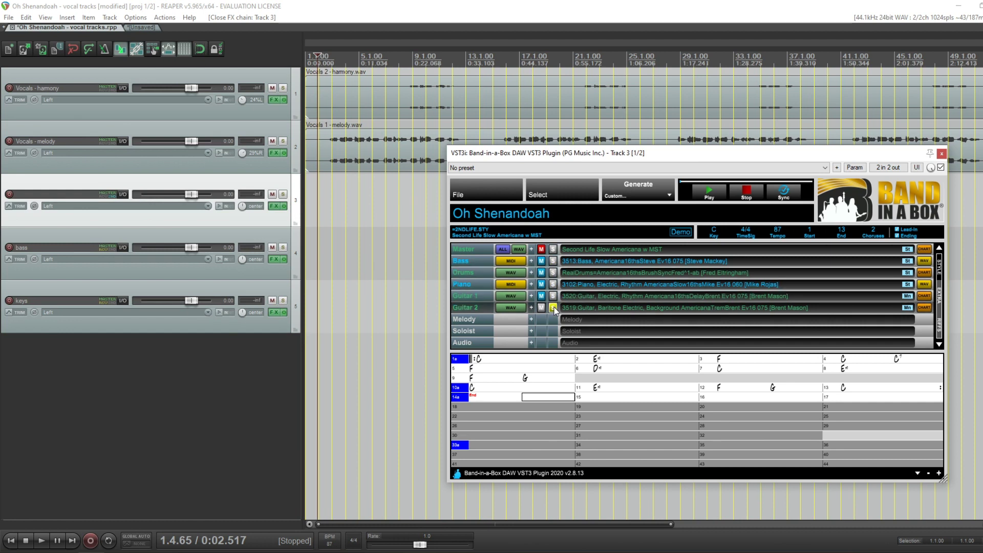
pyautogui.click(553, 285)
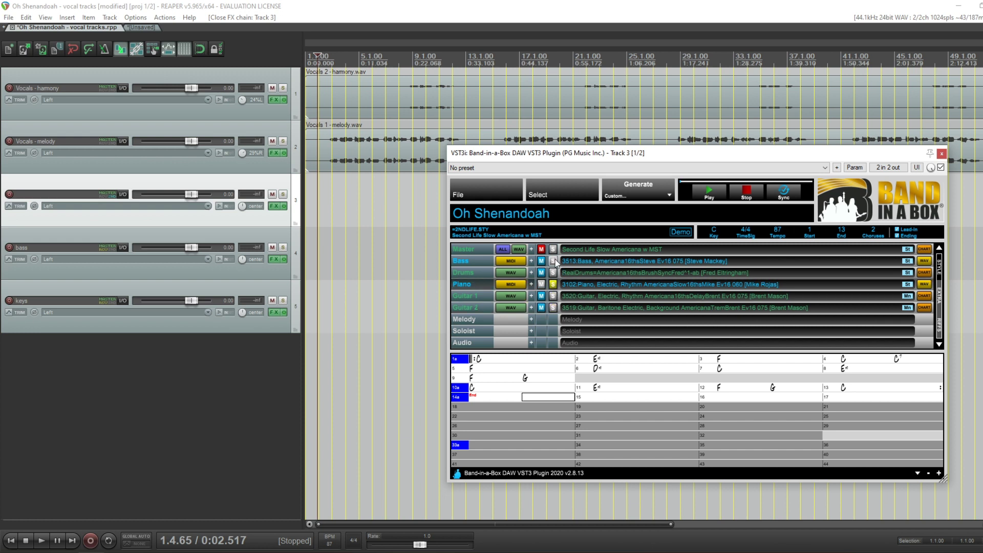
# Solo the Bass and Piano parts together and set the playback start point
pyautogui.click(554, 261)
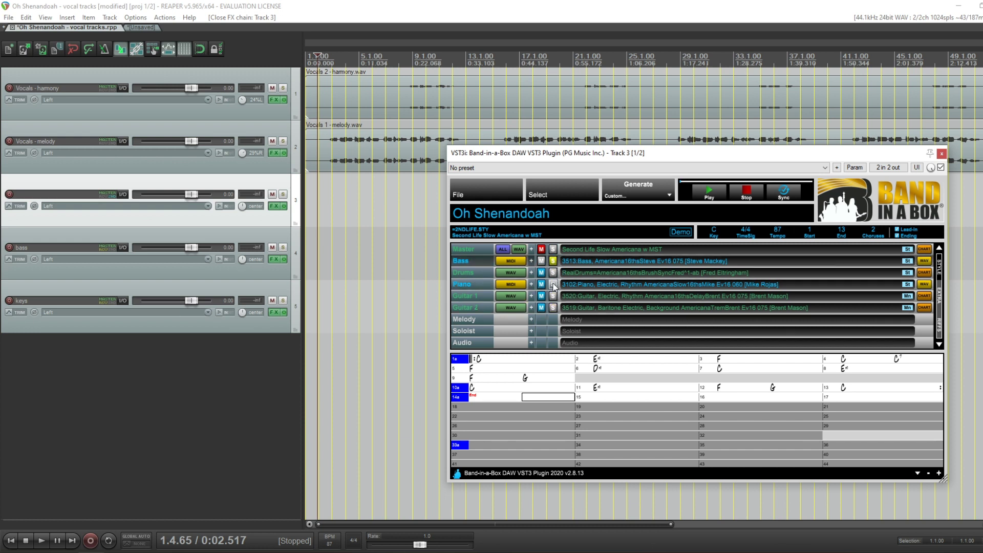
pyautogui.click(553, 285)
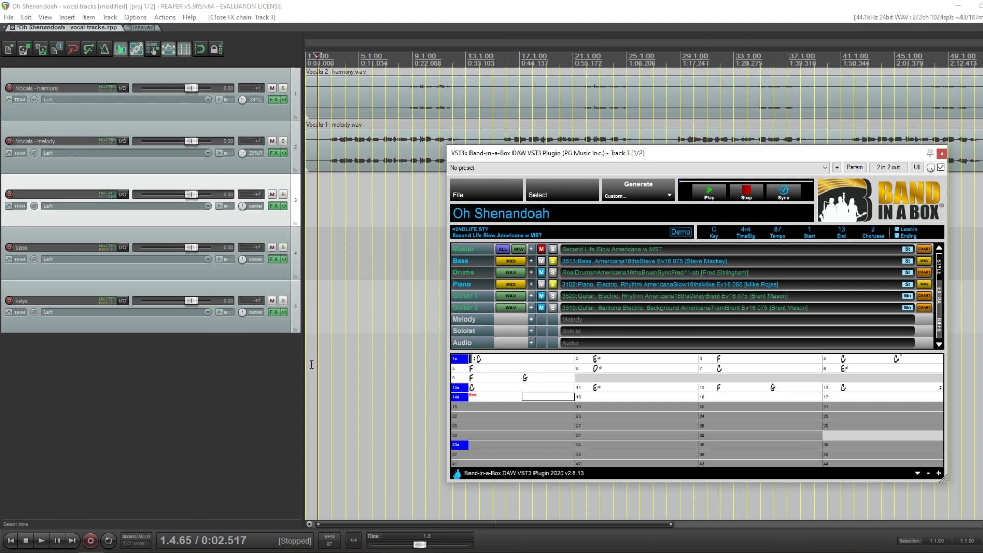
pyautogui.click(318, 374)
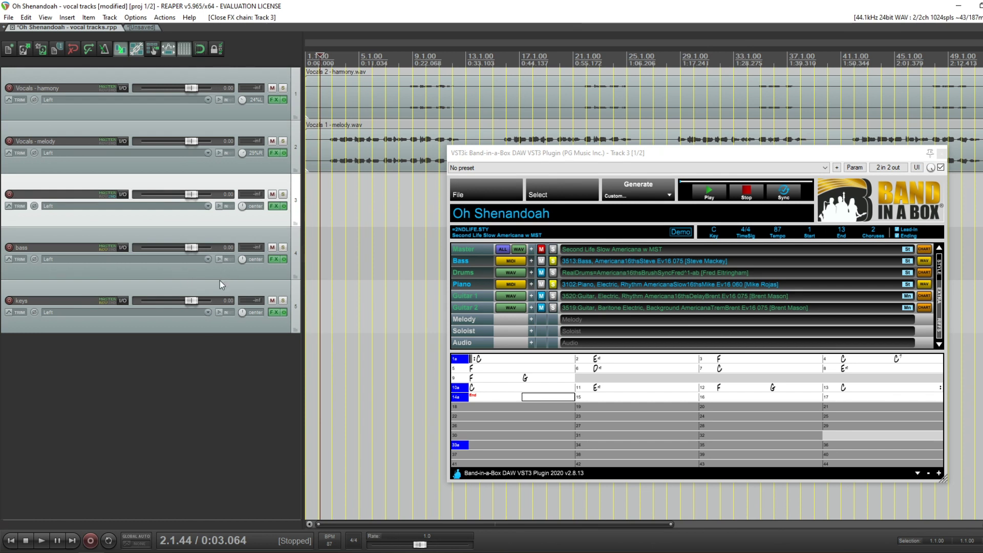
# Play the song, compare bass and keys via mute toggles, then unsolo Bass and Piano
pyautogui.press('space')
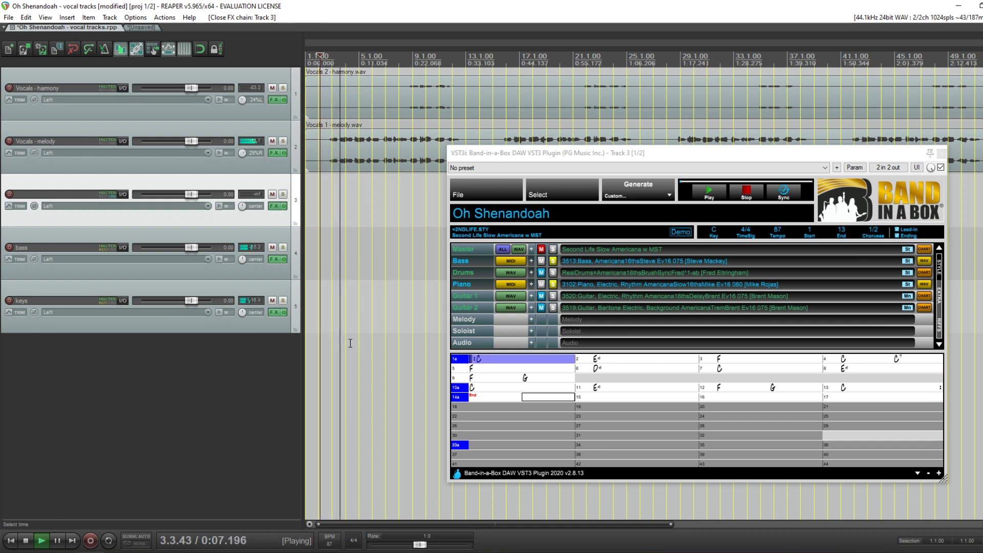
pyautogui.click(271, 301)
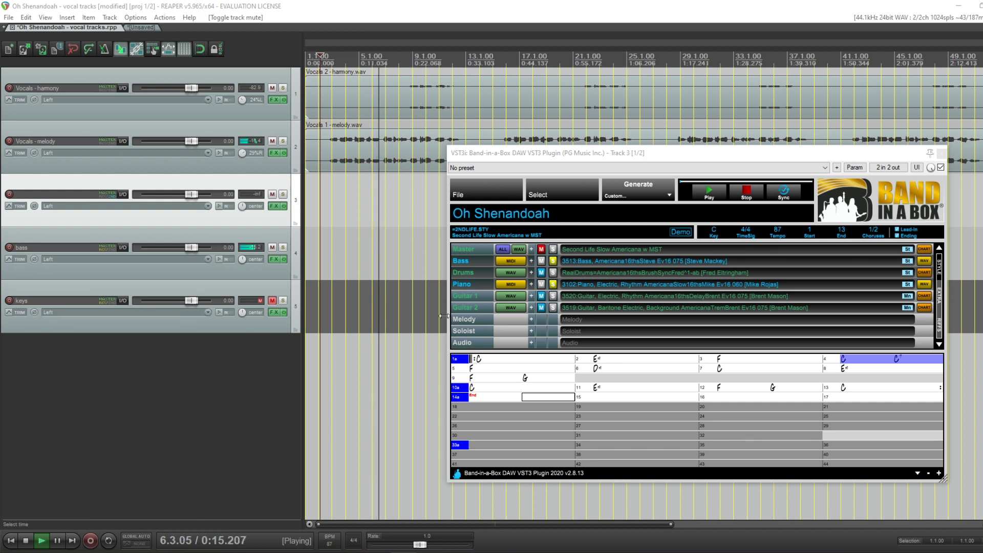
pyautogui.click(273, 247)
pyautogui.click(272, 301)
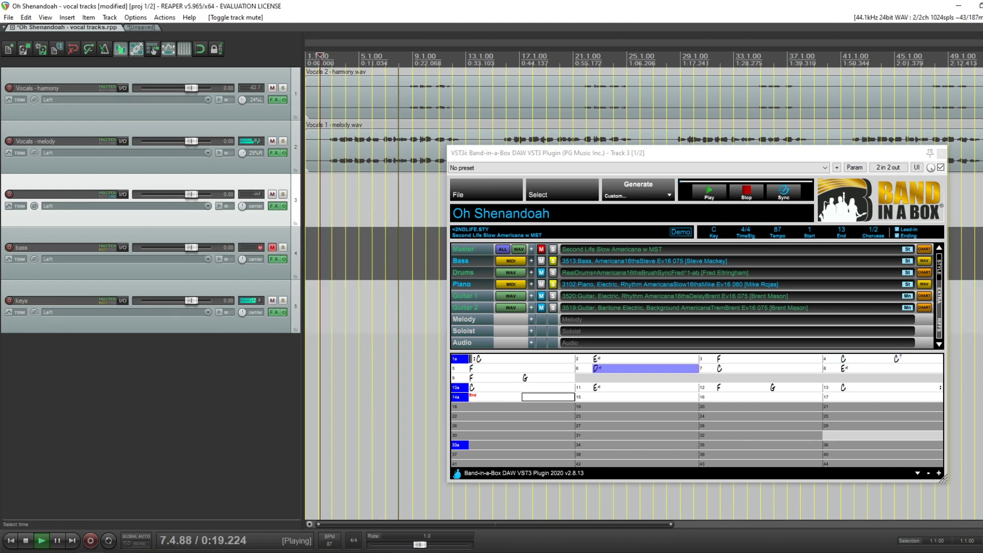
pyautogui.click(272, 248)
pyautogui.click(553, 261)
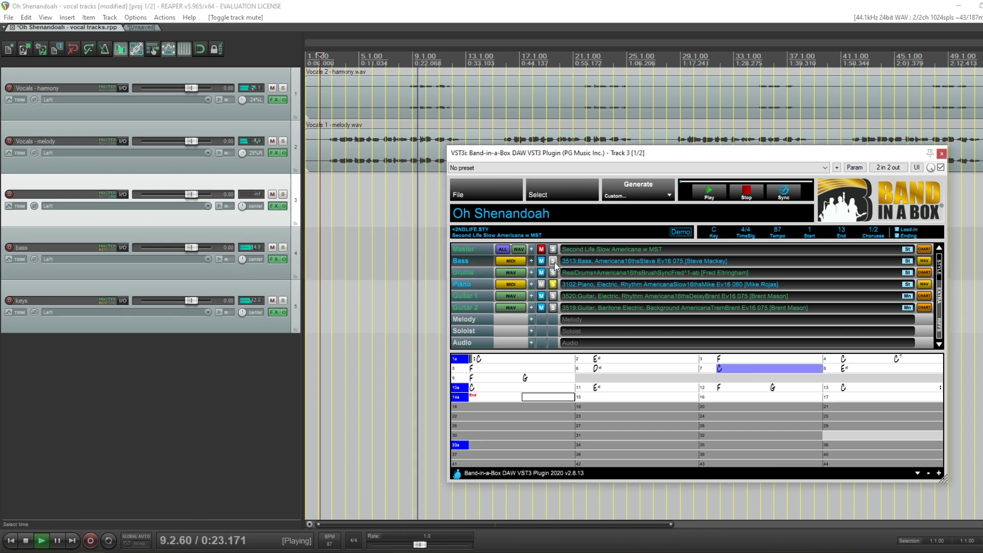
pyautogui.click(553, 284)
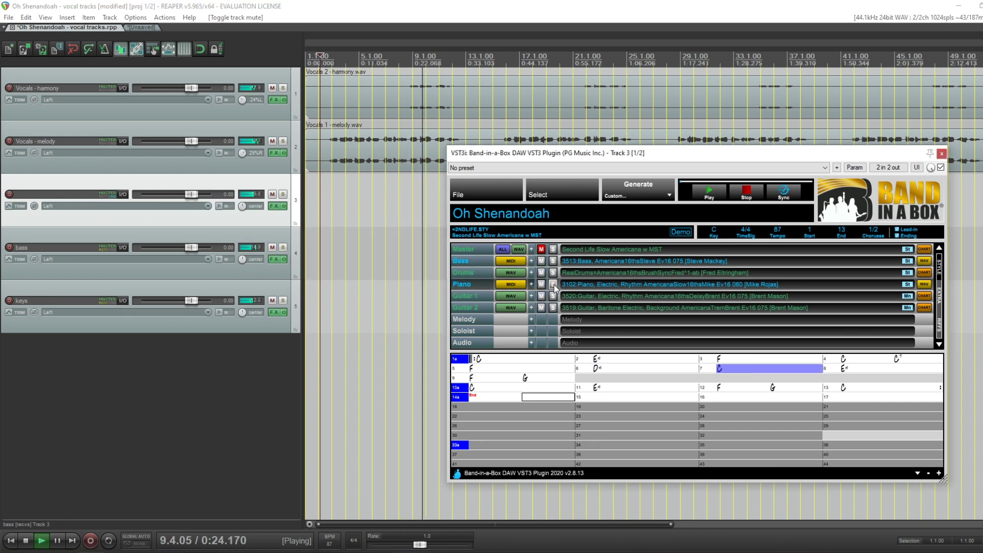
# Browse Band-in-a-Box's MultiRiff and Extra parts lists, checking the style's instrument parts in between
pyautogui.click(940, 302)
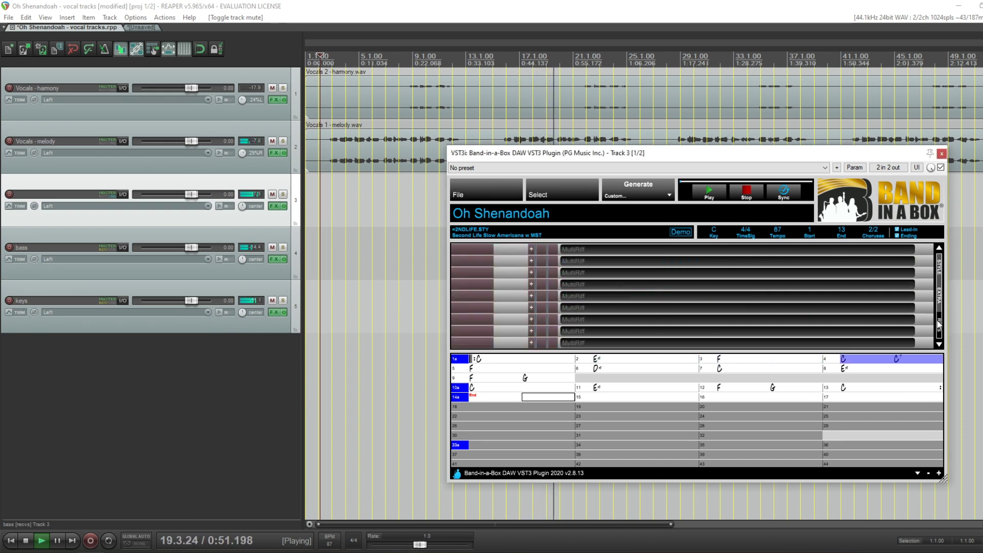
pyautogui.click(941, 276)
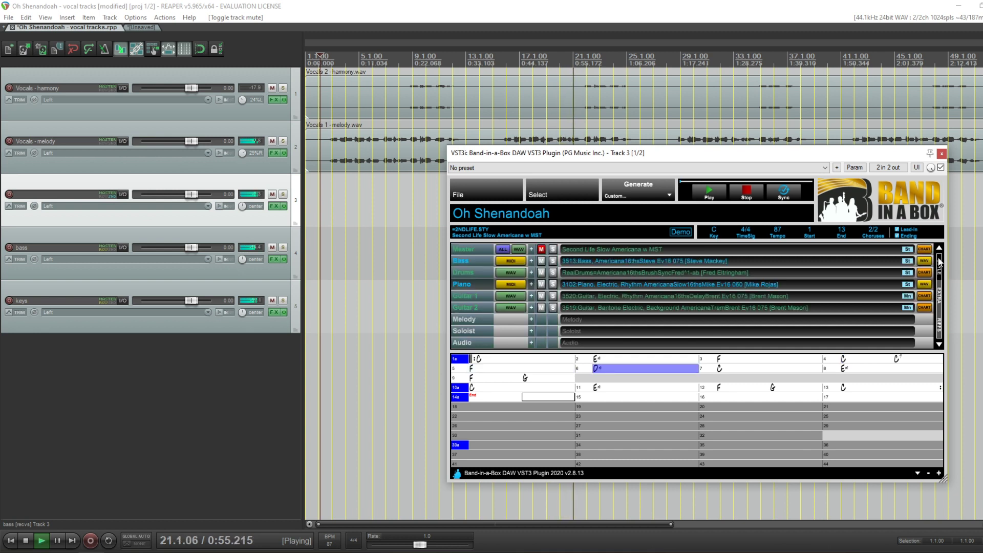
pyautogui.click(939, 290)
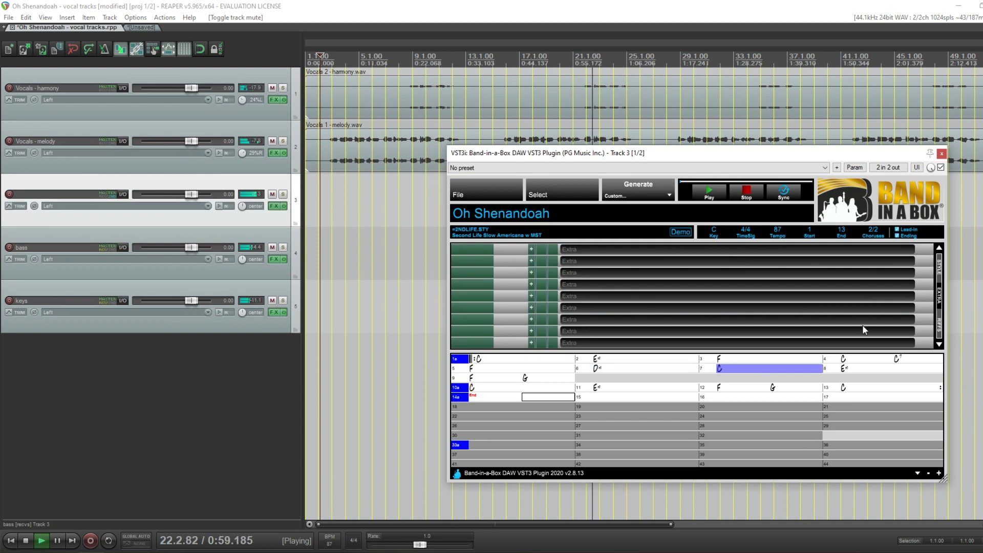
pyautogui.click(942, 325)
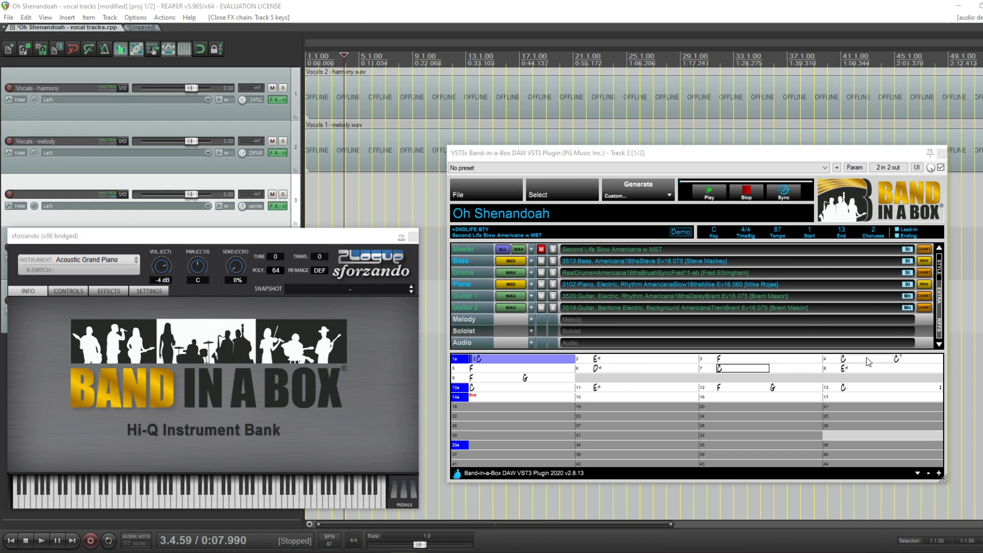
# Play the arrangement inside Band-in-a-Box with Sync off, jumping to bars 5 and 3, then stop
pyautogui.click(709, 192)
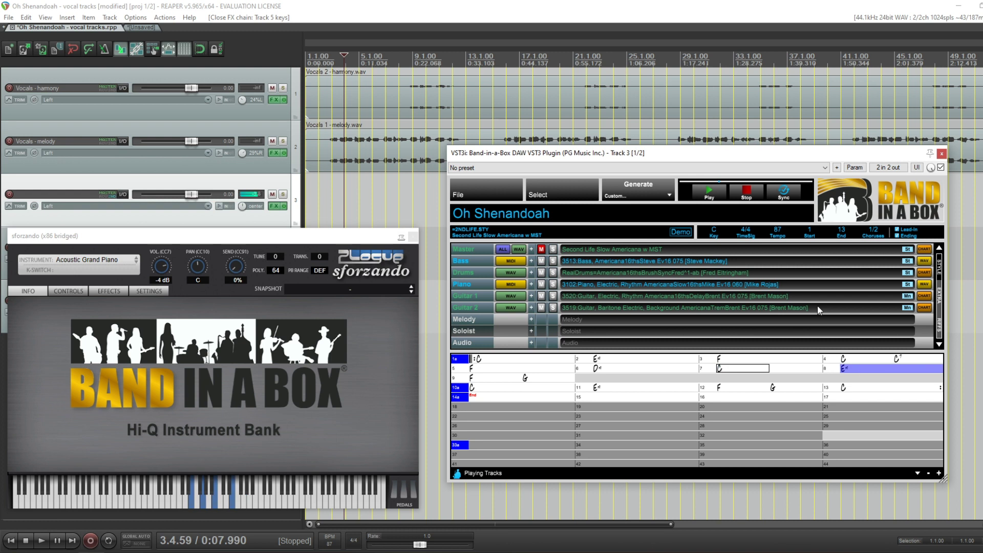
pyautogui.click(787, 194)
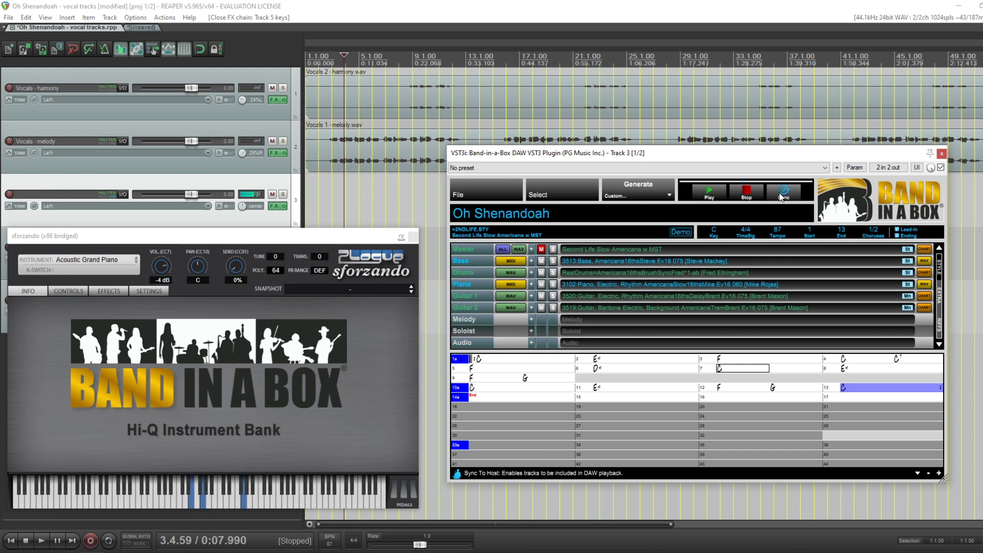
pyautogui.click(483, 372)
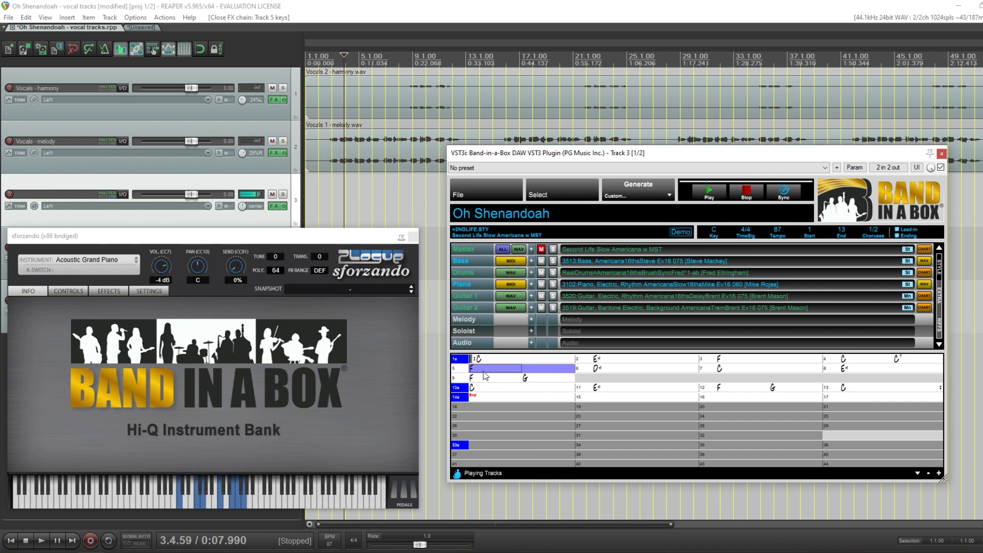
pyautogui.click(739, 357)
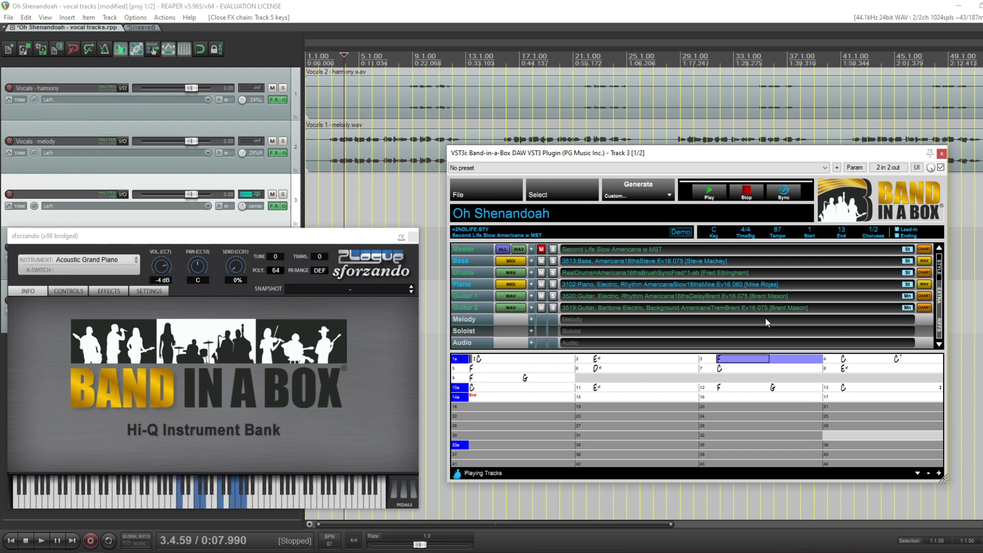
pyautogui.click(749, 185)
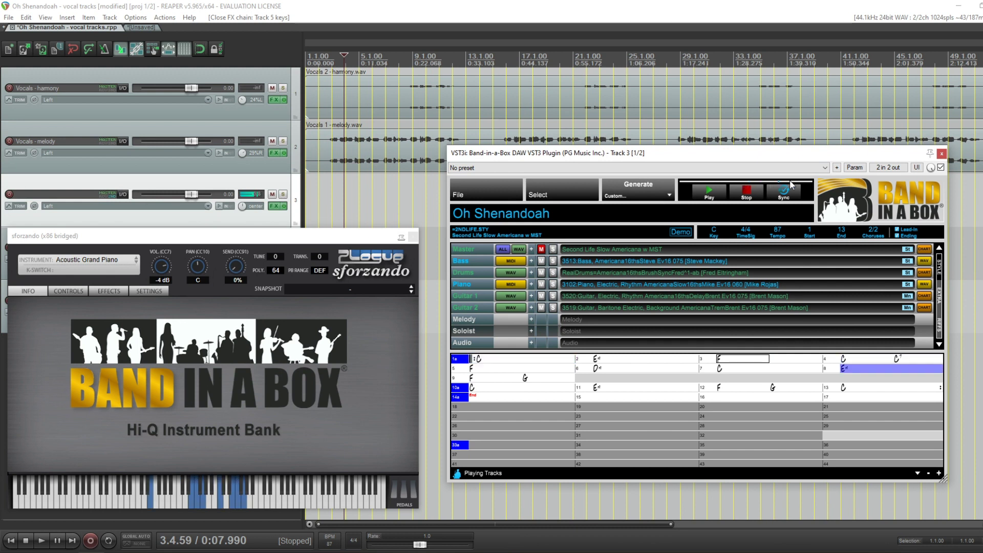
pyautogui.click(700, 183)
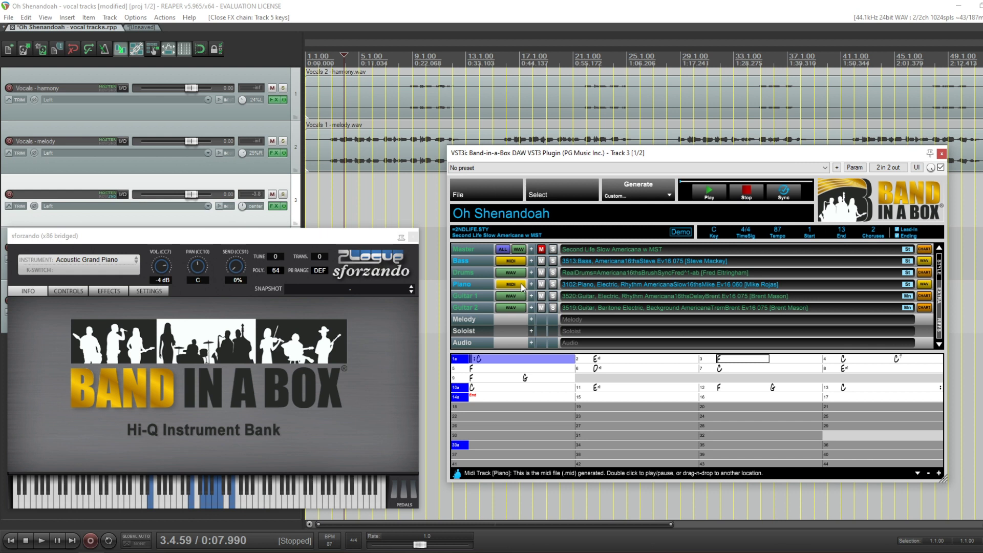
pyautogui.click(502, 183)
pyautogui.click(546, 305)
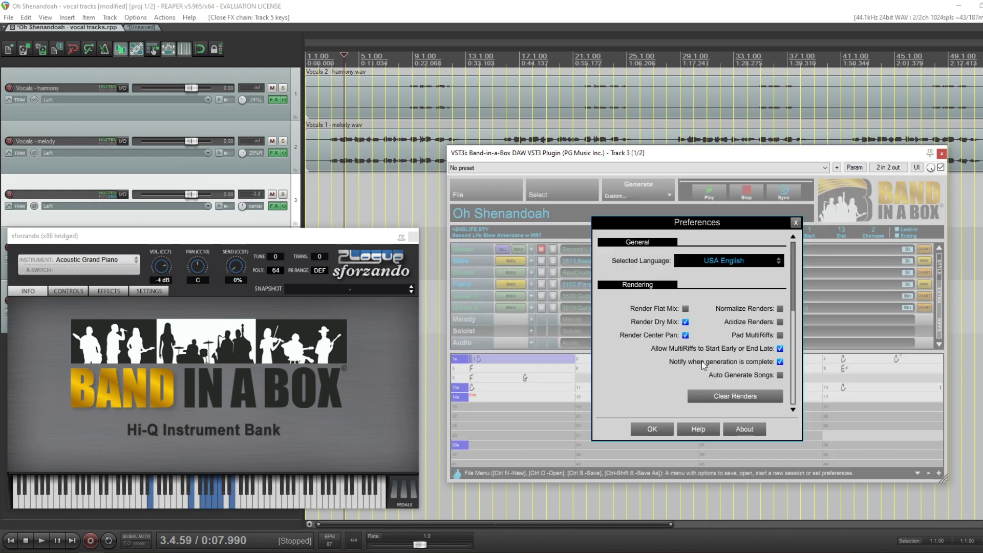
pyautogui.scroll(-5, 765, 380)
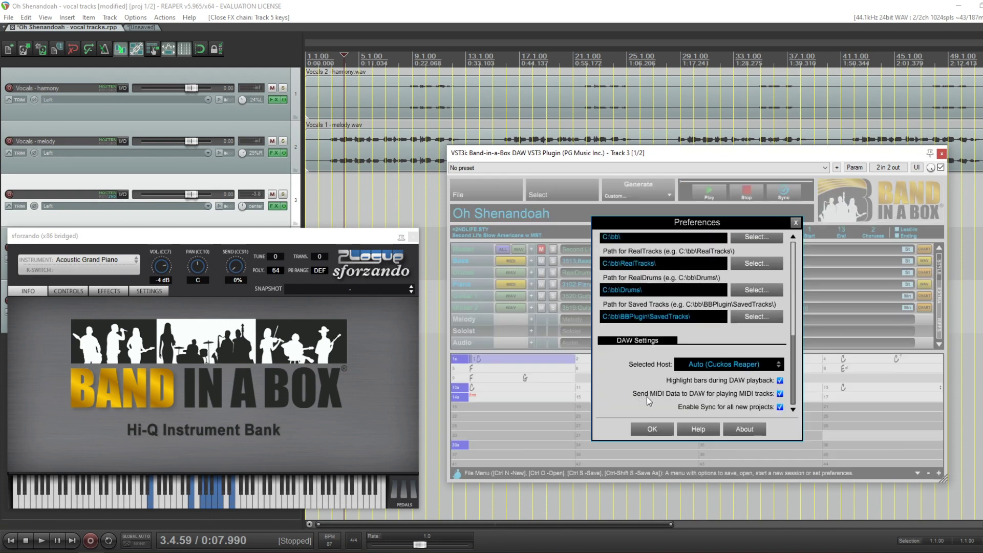
pyautogui.click(665, 431)
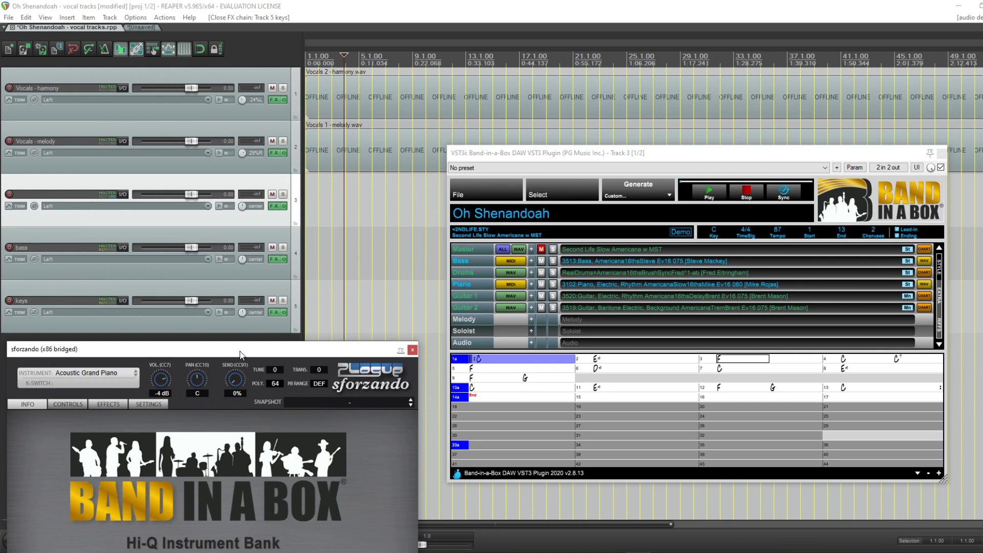
# Move the sforzando window fully into view and start Band-in-a-Box playback from bar 1
pyautogui.moveTo(241, 353); pyautogui.dragTo(244, 227)
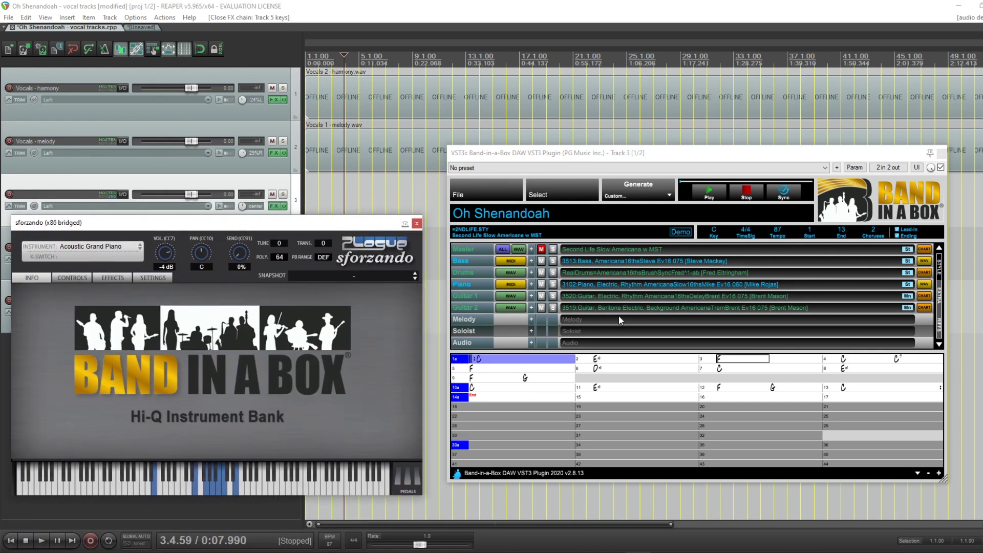
pyautogui.doubleClick(510, 363)
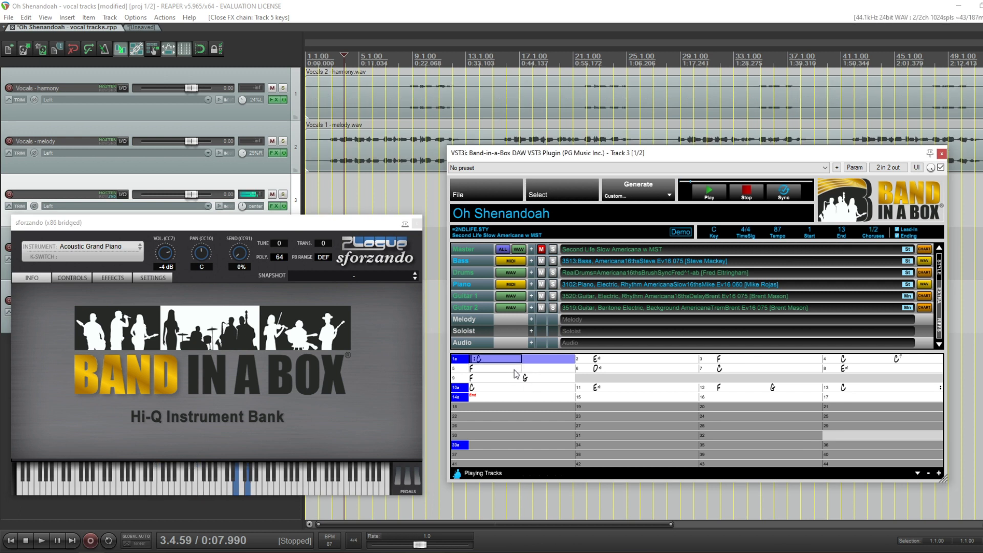